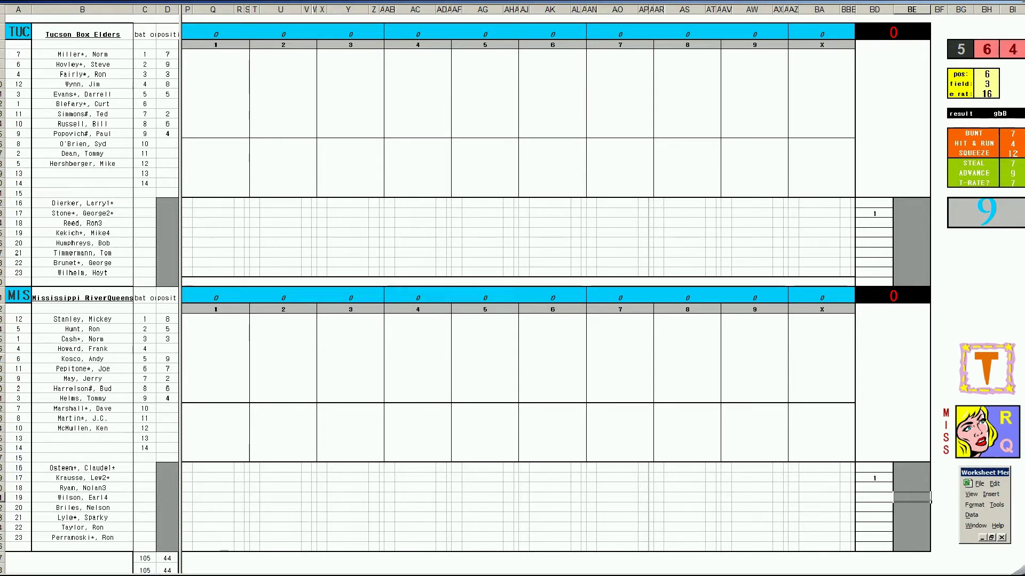
Step: Show the open Excel workbooks from the grouped taskbar button to switch away from the blank scoresheet
left_click(224, 575)
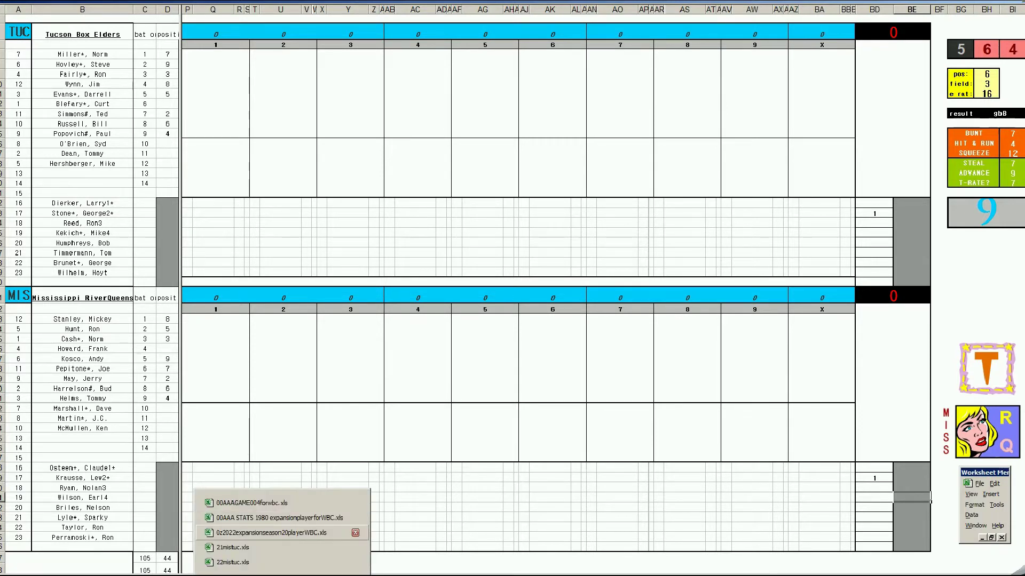
left_click(256, 533)
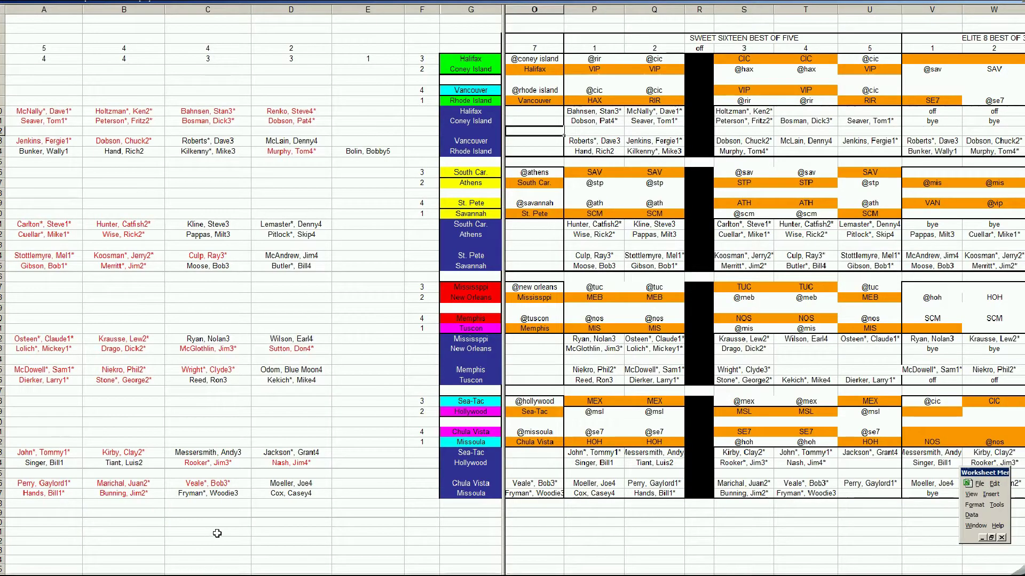
key("ctrl+F6")
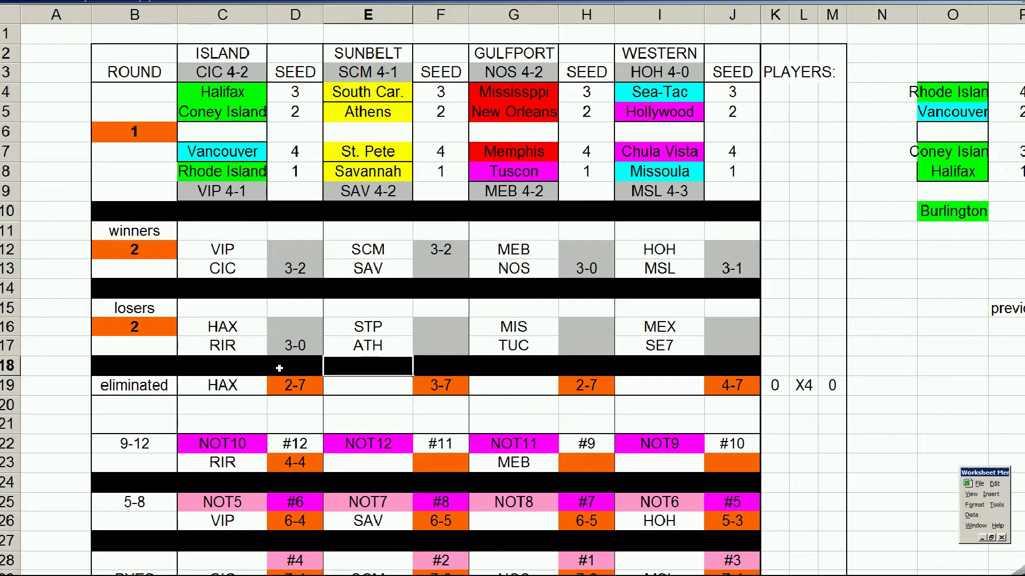
left_click_drag(227, 329, 227, 346)
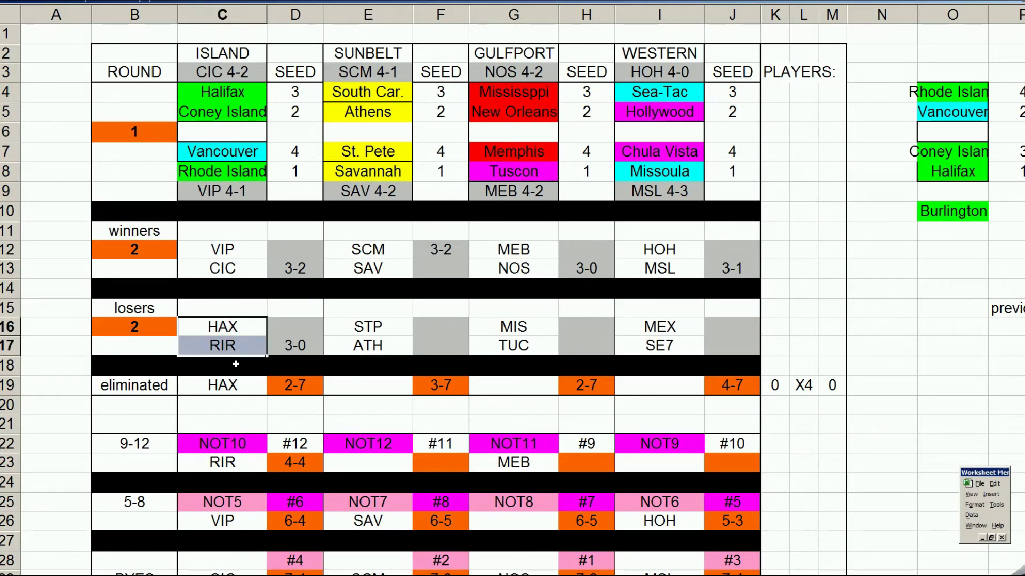
left_click(224, 380)
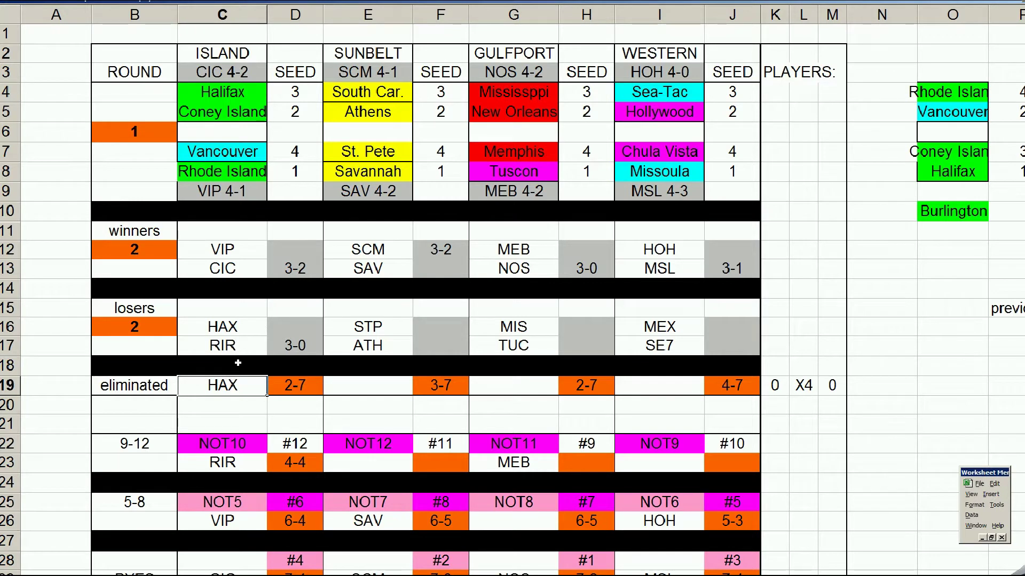
left_click(523, 327)
left_click(524, 343)
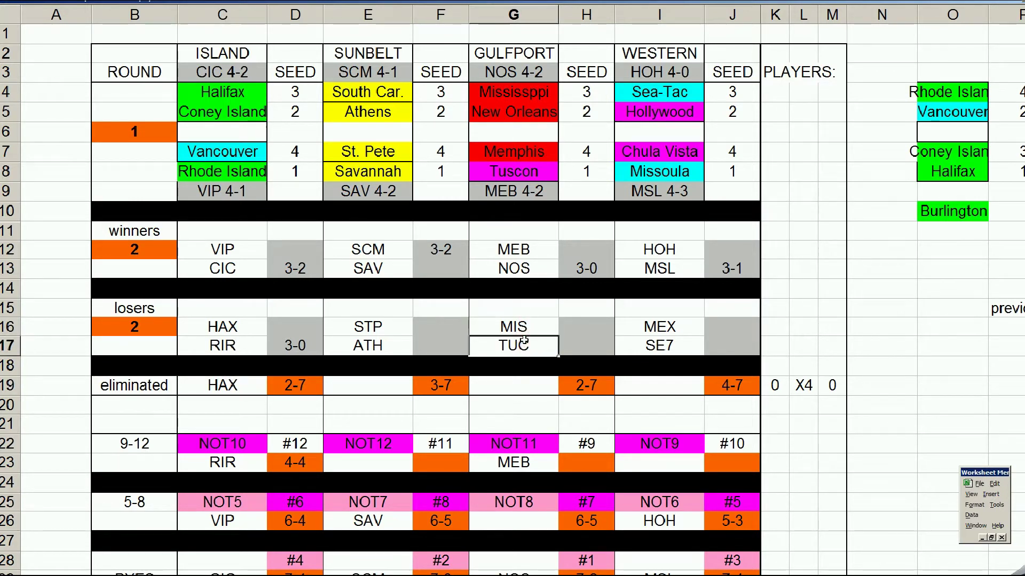
left_click_drag(525, 328, 524, 344)
left_click(524, 346)
left_click(506, 502)
scroll(507, 501, "down", 1)
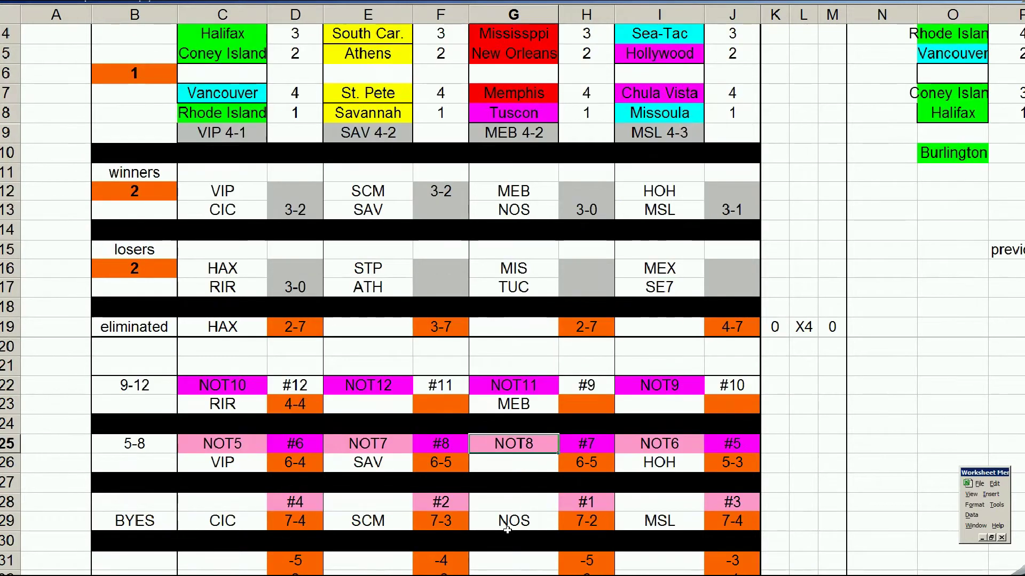
left_click(512, 521)
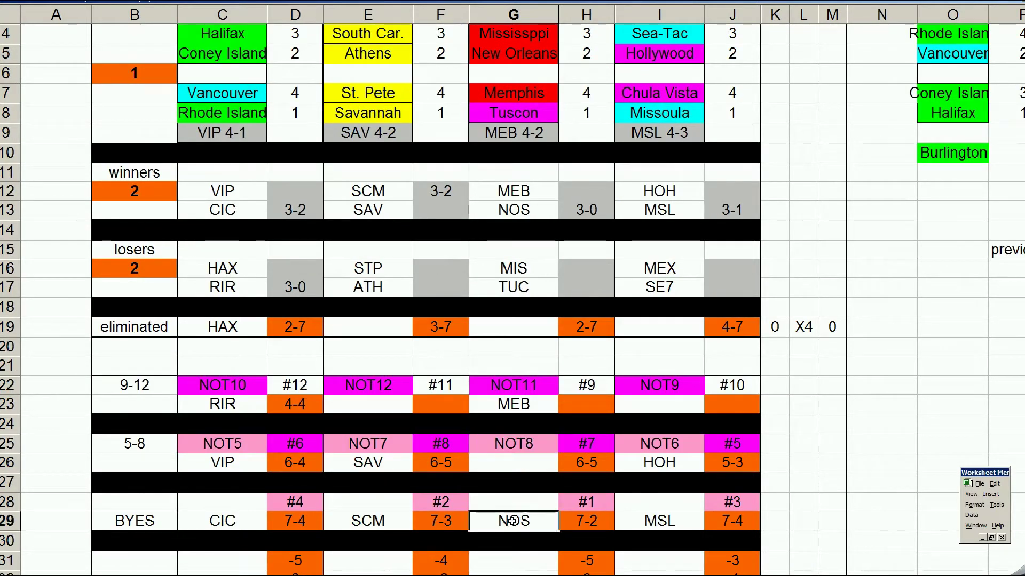
left_click(516, 404)
left_click(524, 270)
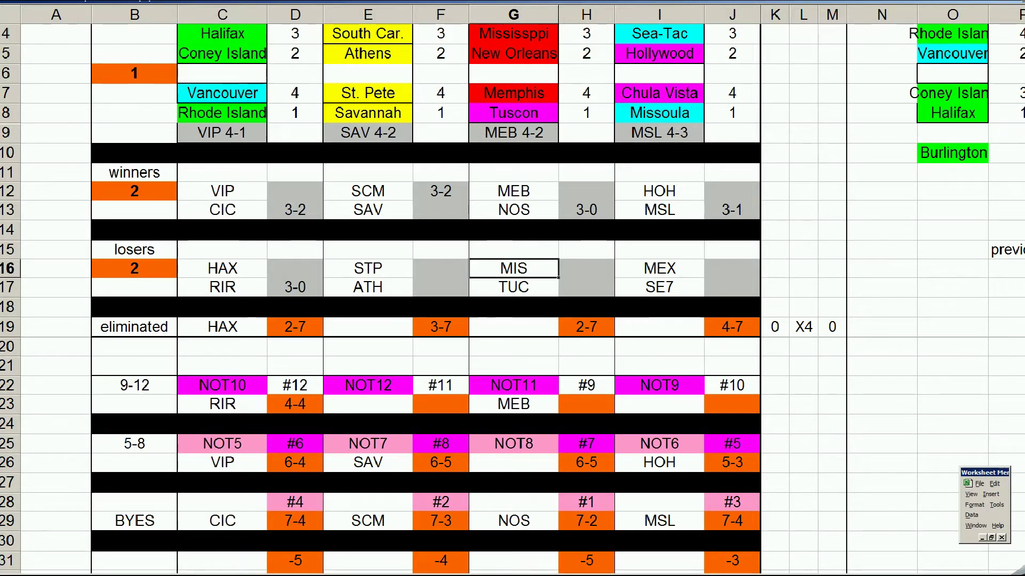
key("ctrl+g")
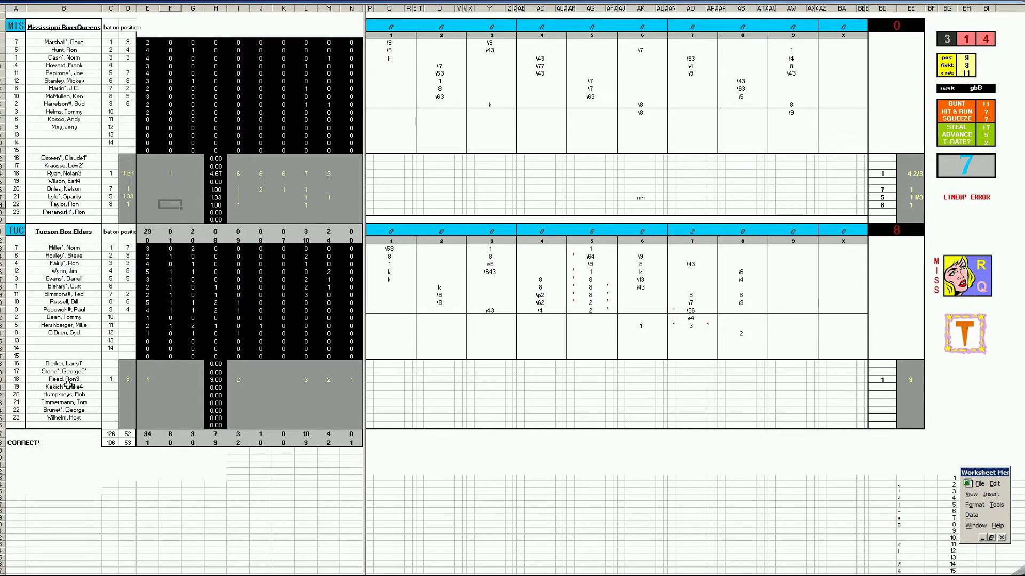
Step: Select the Tucson pitcher in B18 and the Mississippi starting pitcher's row to review them
left_click(80, 379)
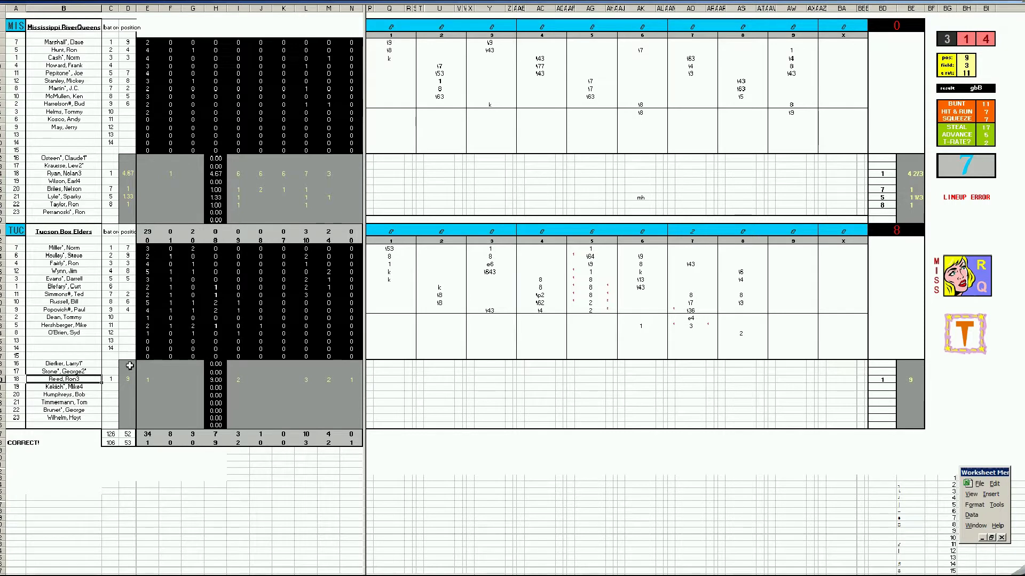
left_click(87, 172)
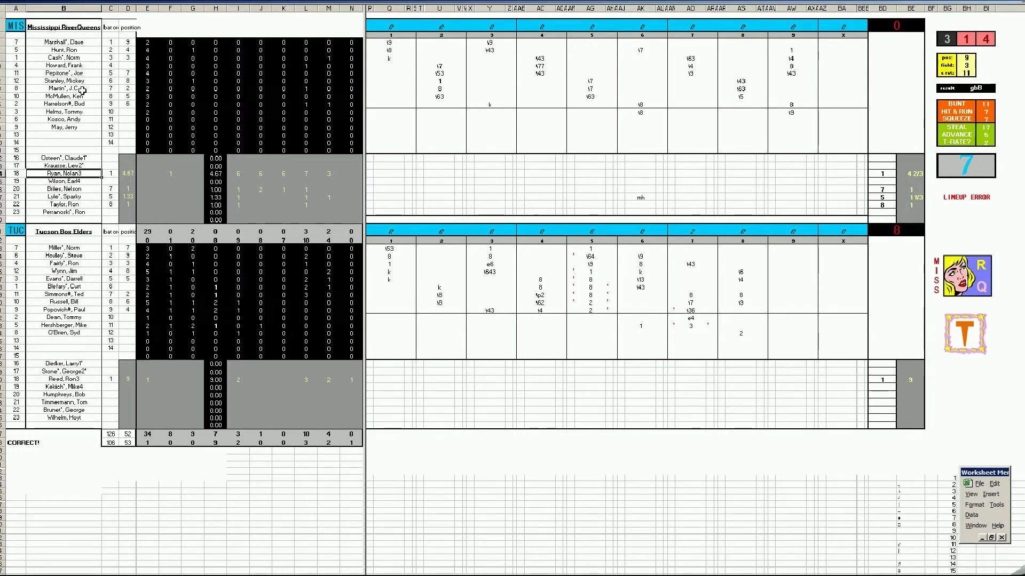
left_click(80, 104)
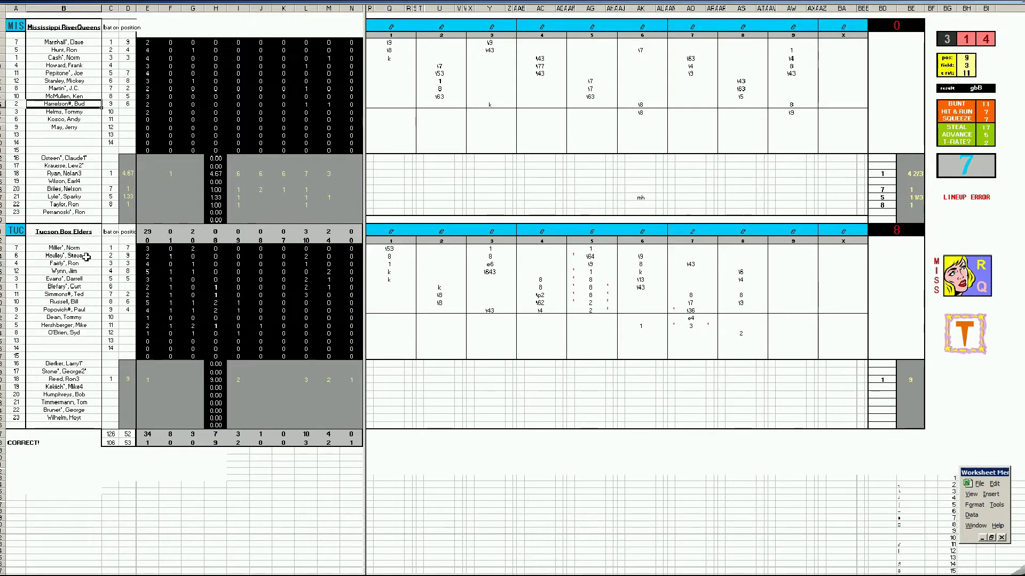
left_click(84, 256)
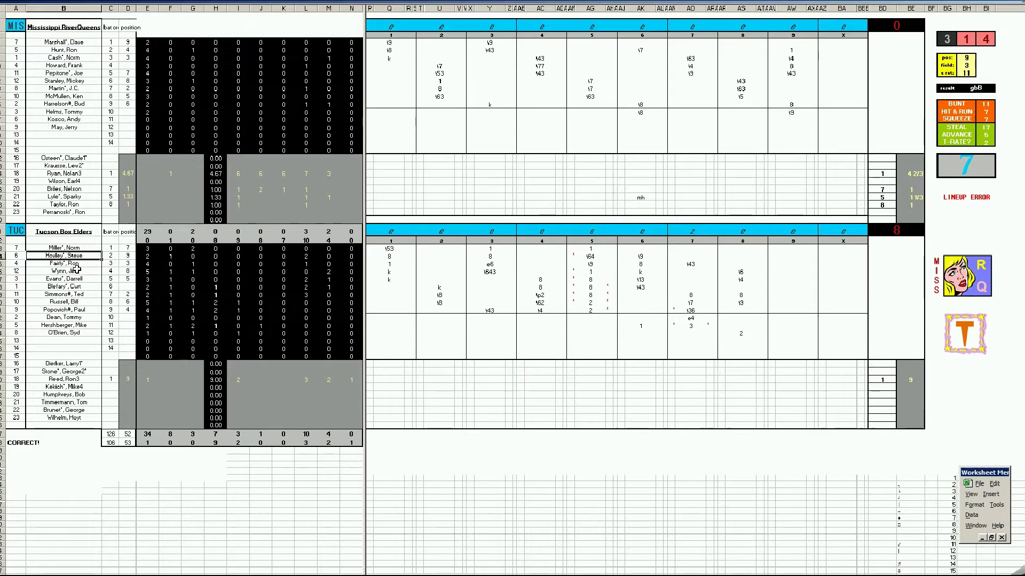
left_click(78, 264)
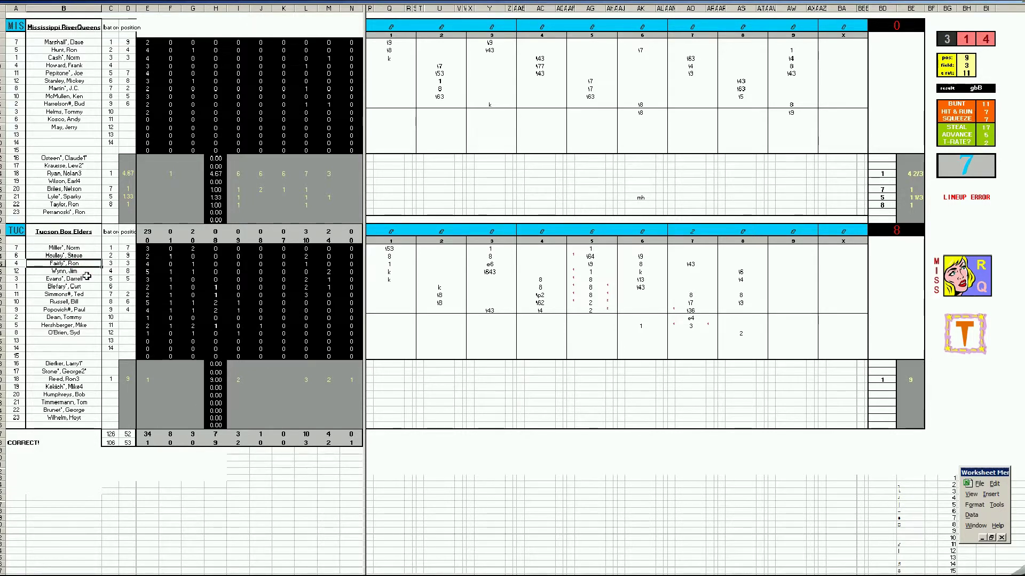
left_click(88, 272)
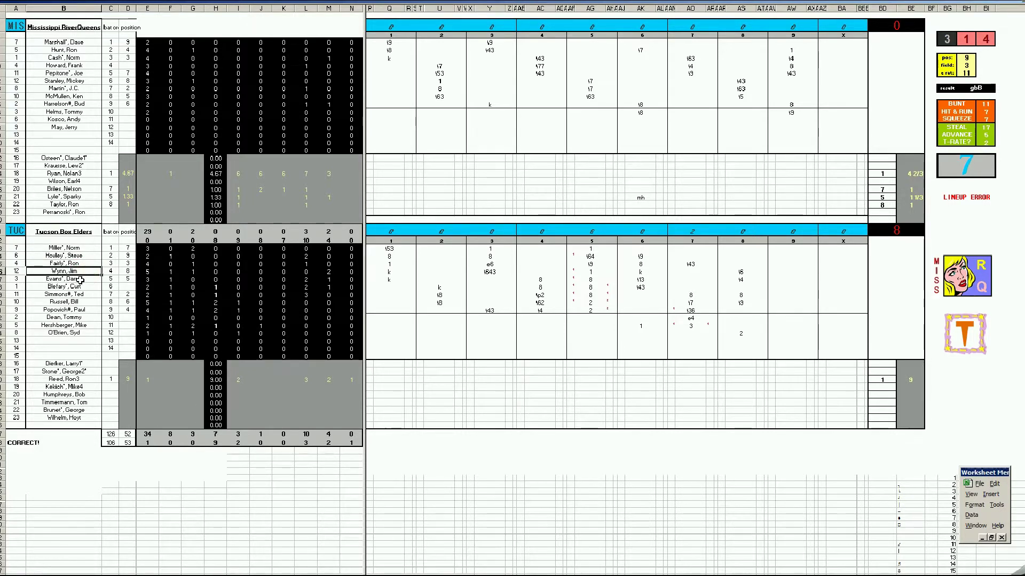
left_click(79, 280)
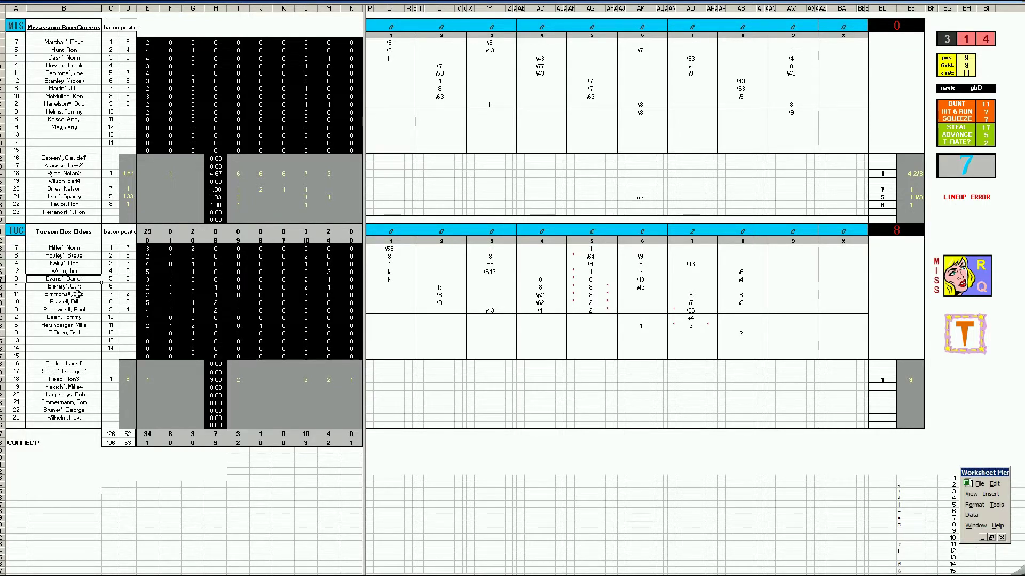
left_click(79, 288)
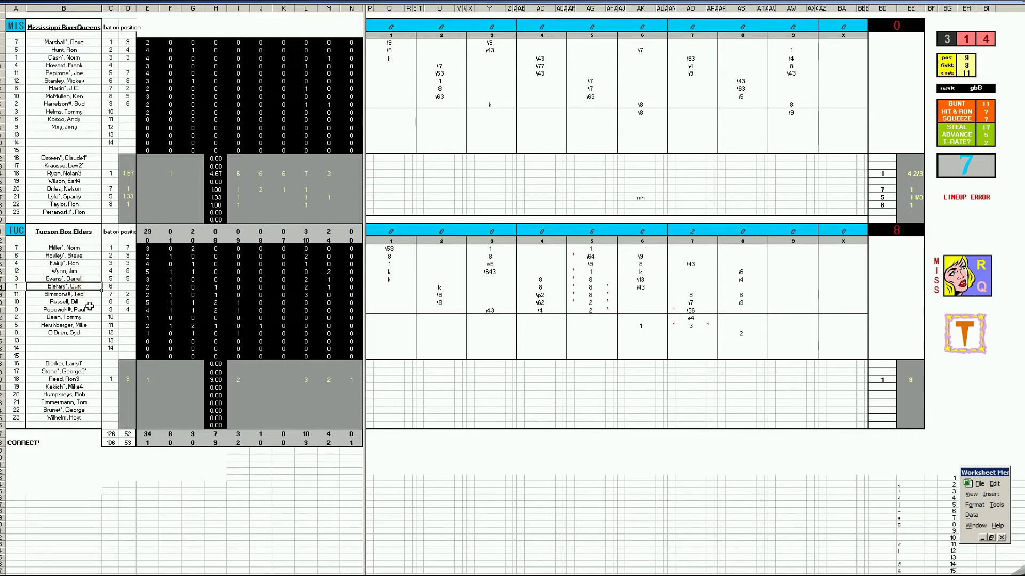
left_click(74, 296)
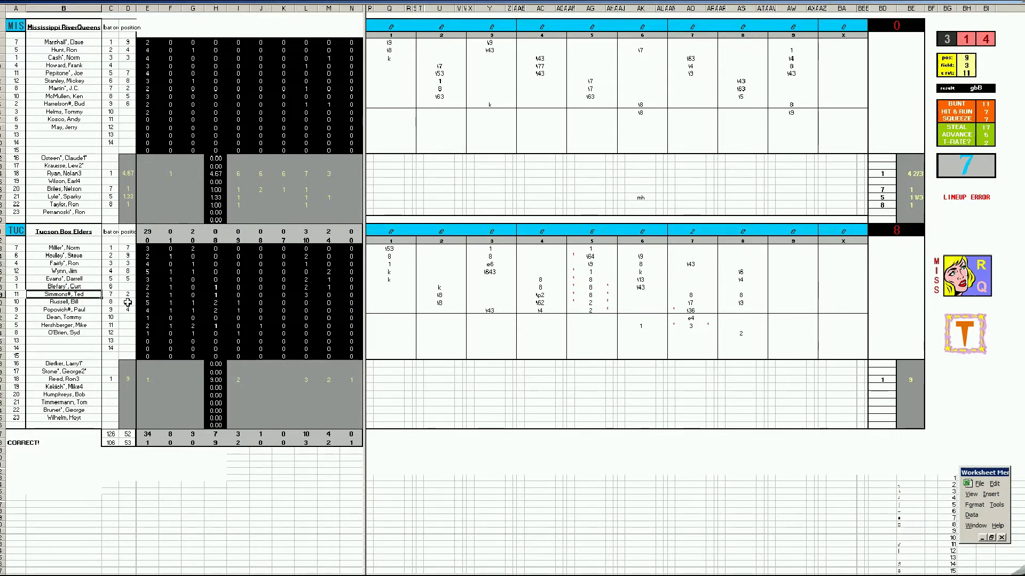
left_click(87, 302)
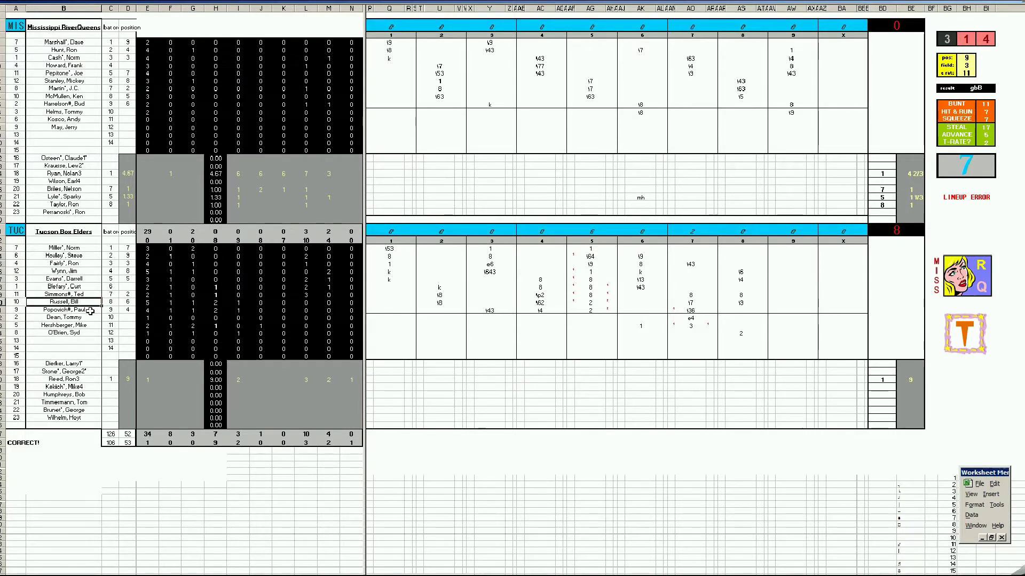
left_click(89, 311)
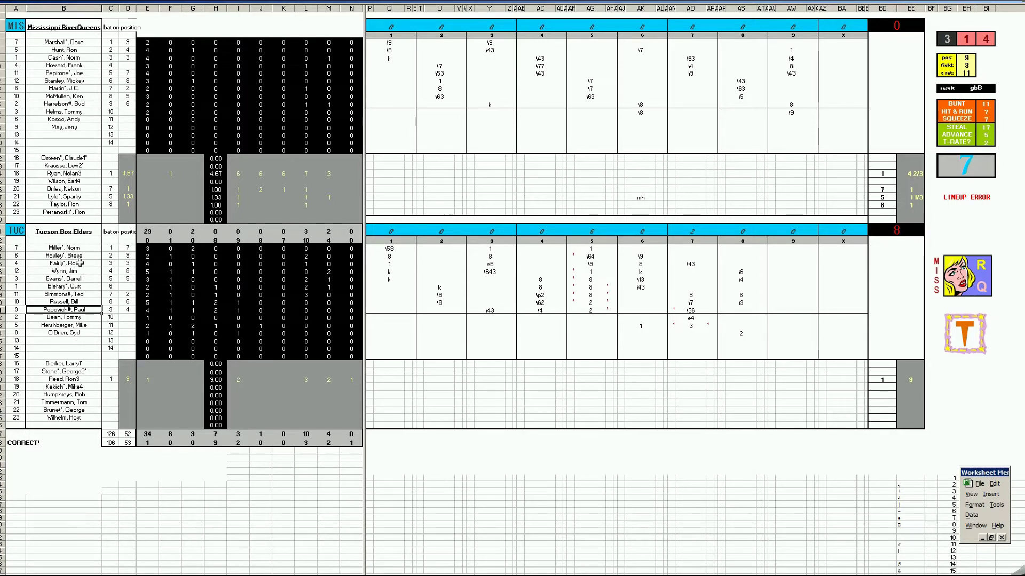
left_click(85, 174)
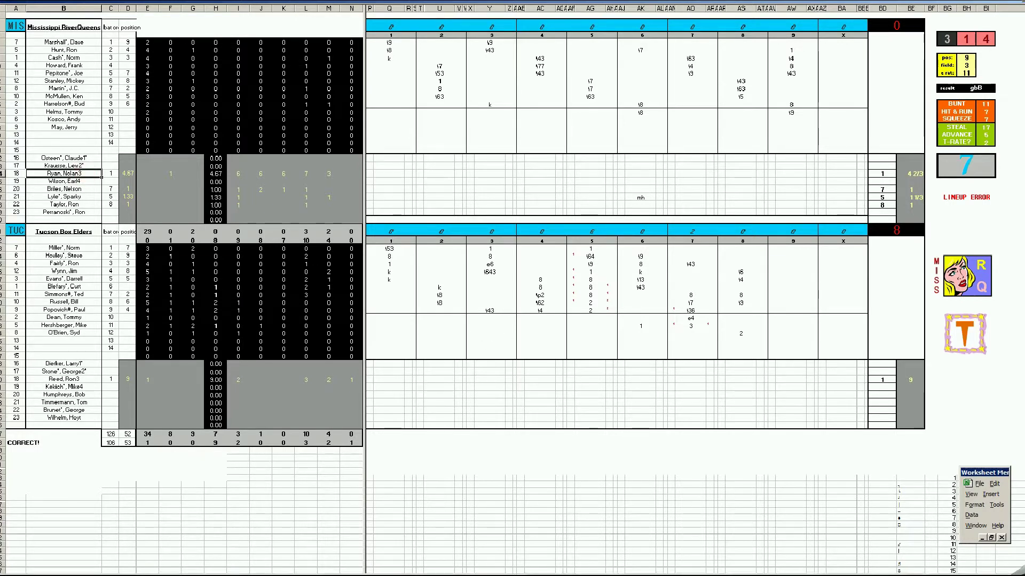
Step: Close the earlier game workbook without saving, then select both teams' starting pitcher rows
right_click(331, 574)
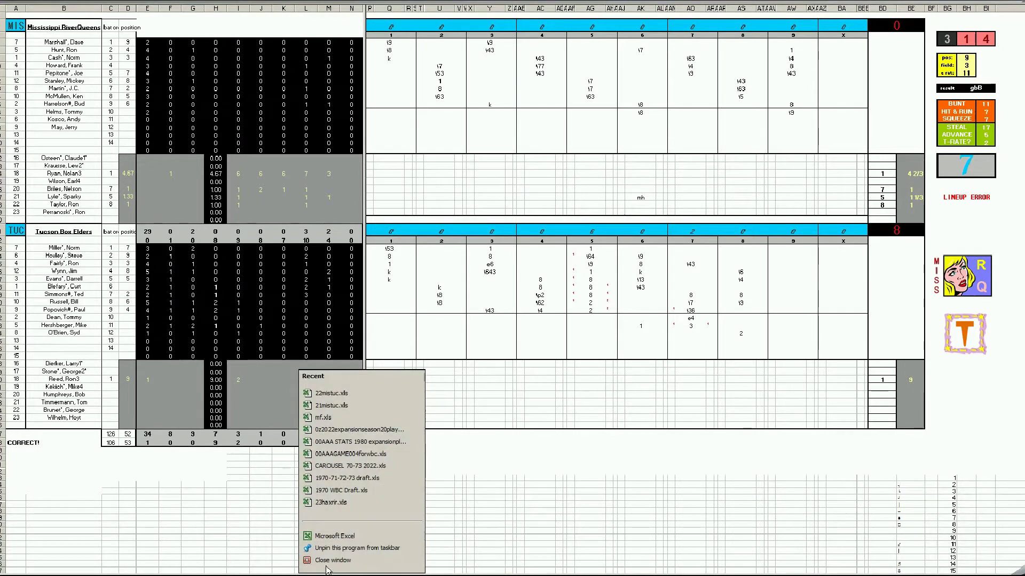
left_click(343, 556)
left_click(520, 322)
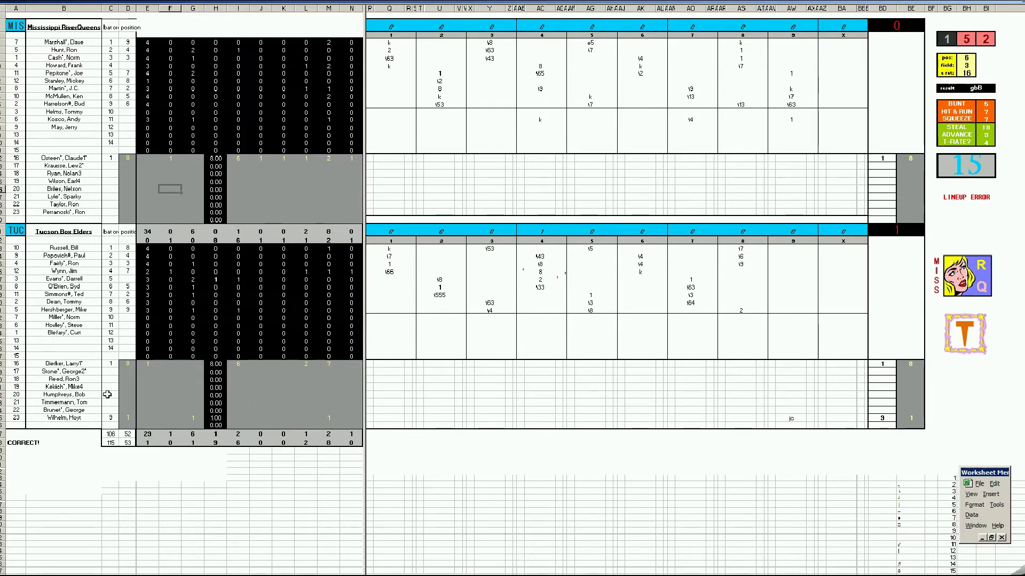
left_click(70, 364)
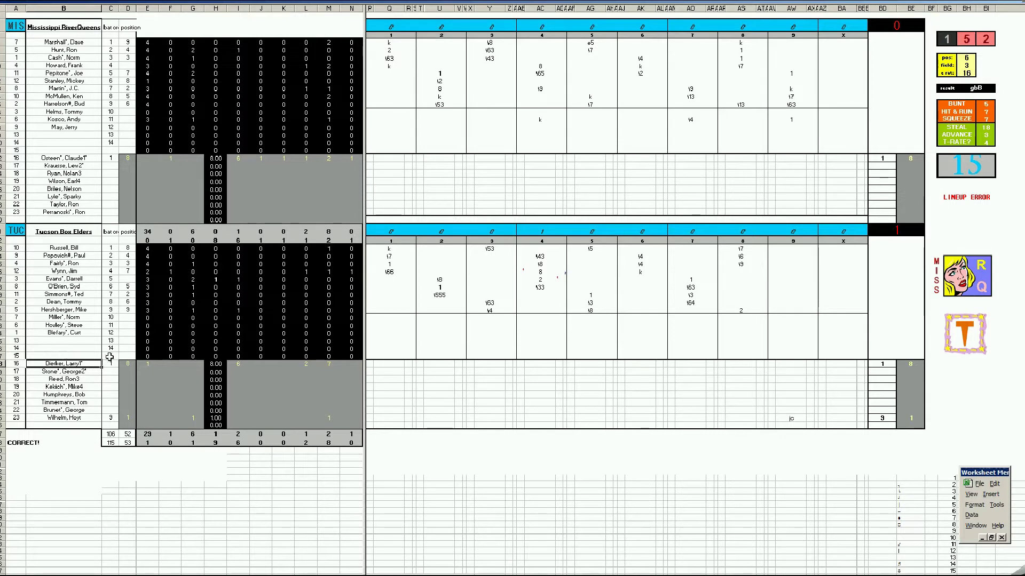
left_click(92, 158)
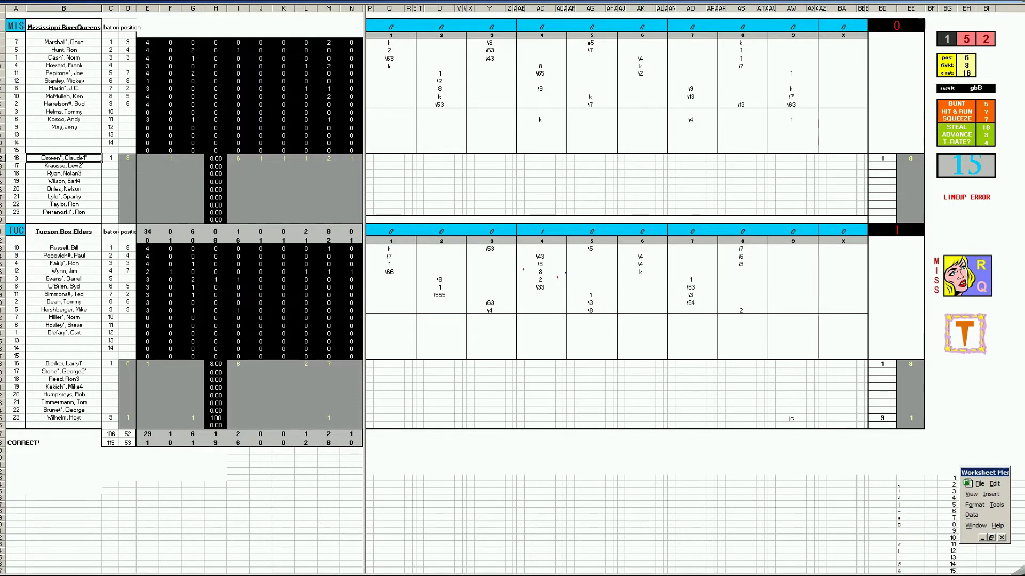
Step: Close 22mistuc.xls from the taskbar without saving changes
right_click(405, 575)
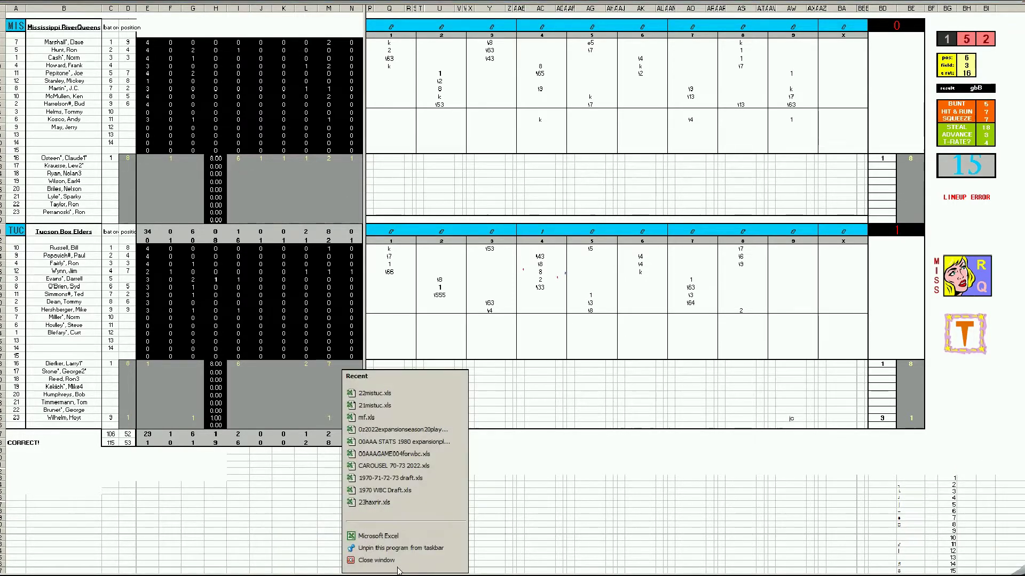
left_click(377, 560)
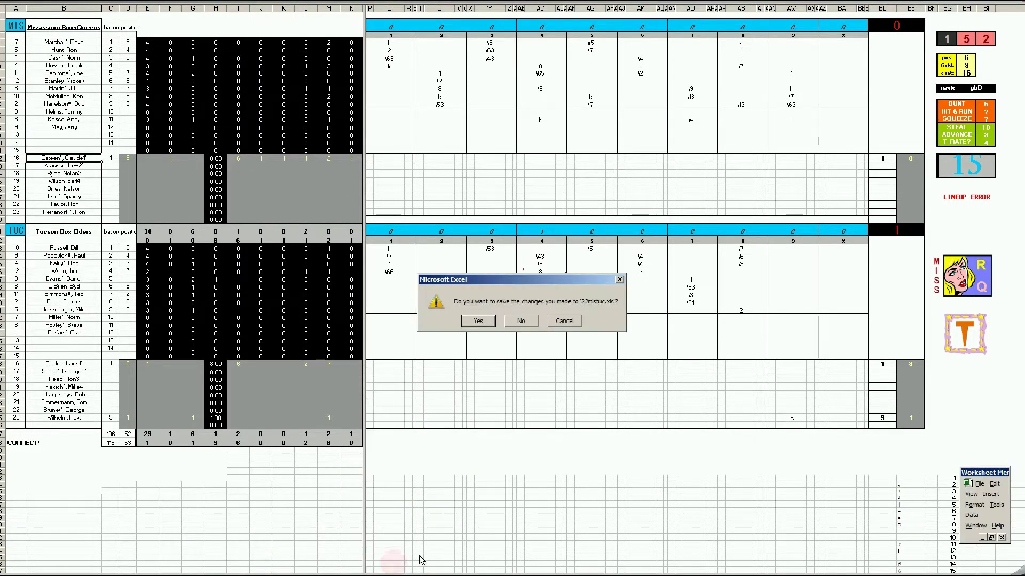
left_click(522, 321)
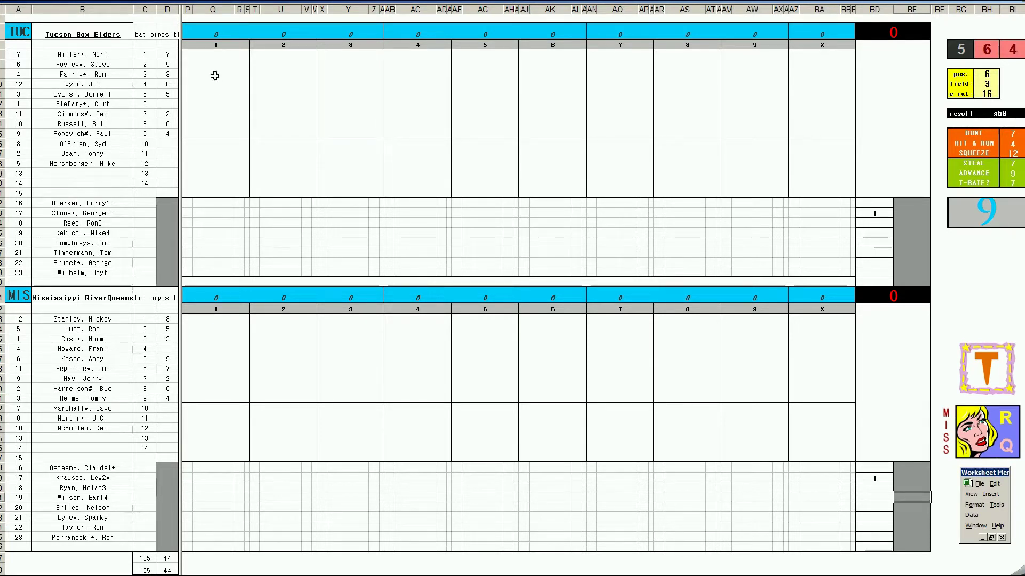
Step: Set the pos value to 2, then record #2 and #13 for Tucson's first two inning-1 batters
left_click(215, 55)
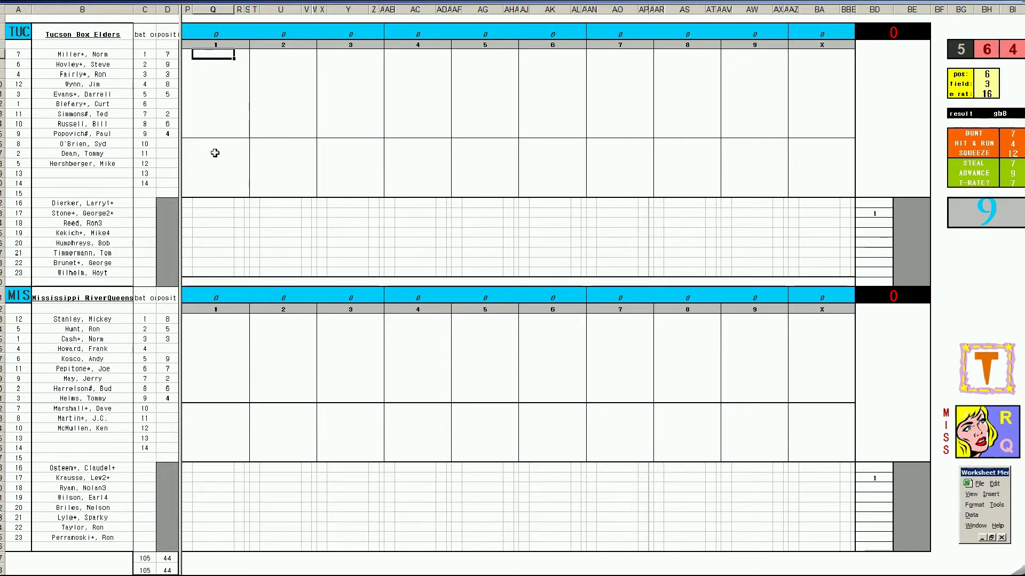
type("2")
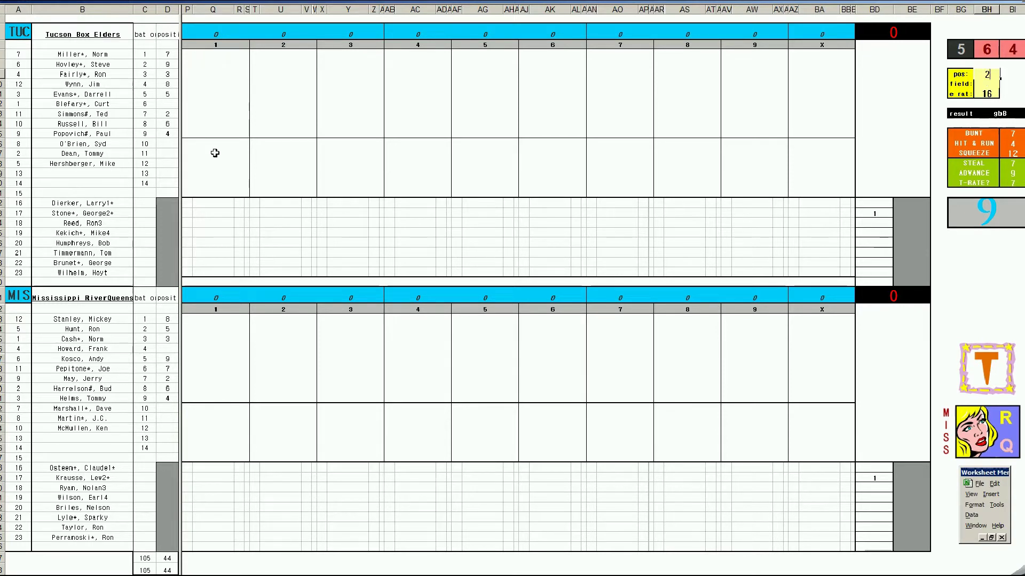
key("Return")
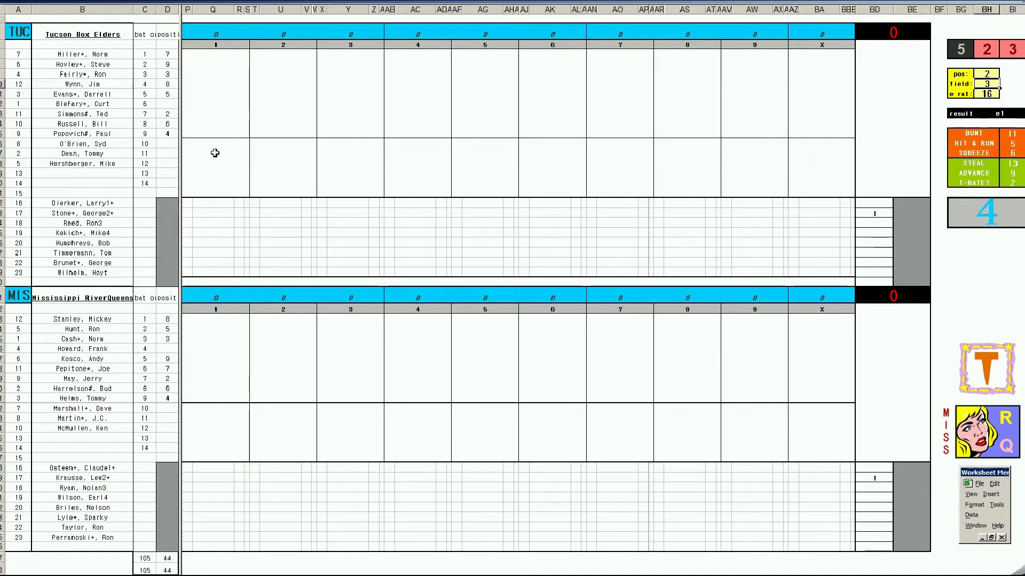
left_click(221, 56)
type("#2")
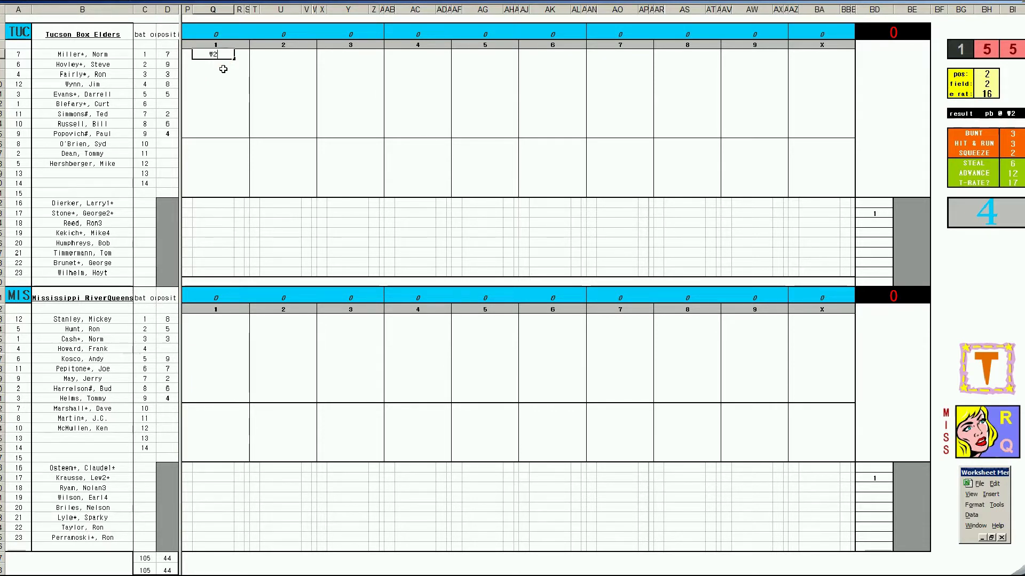
key("Return")
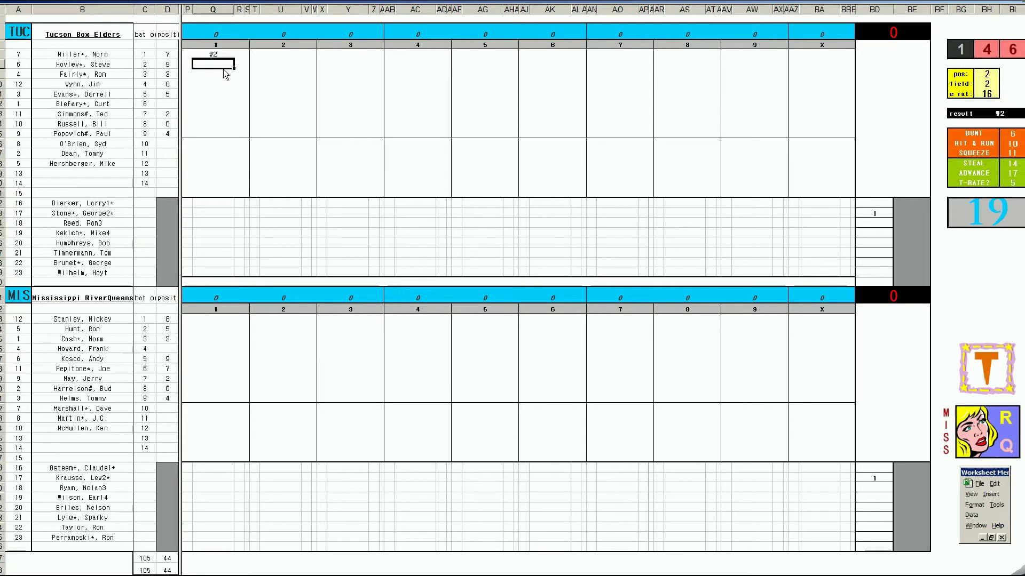
type("#13")
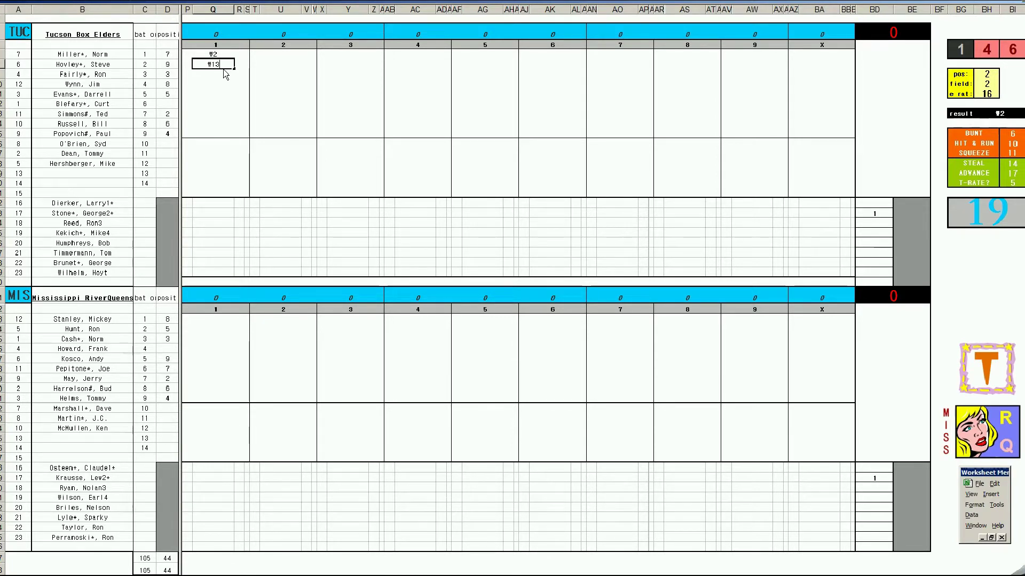
key("Return")
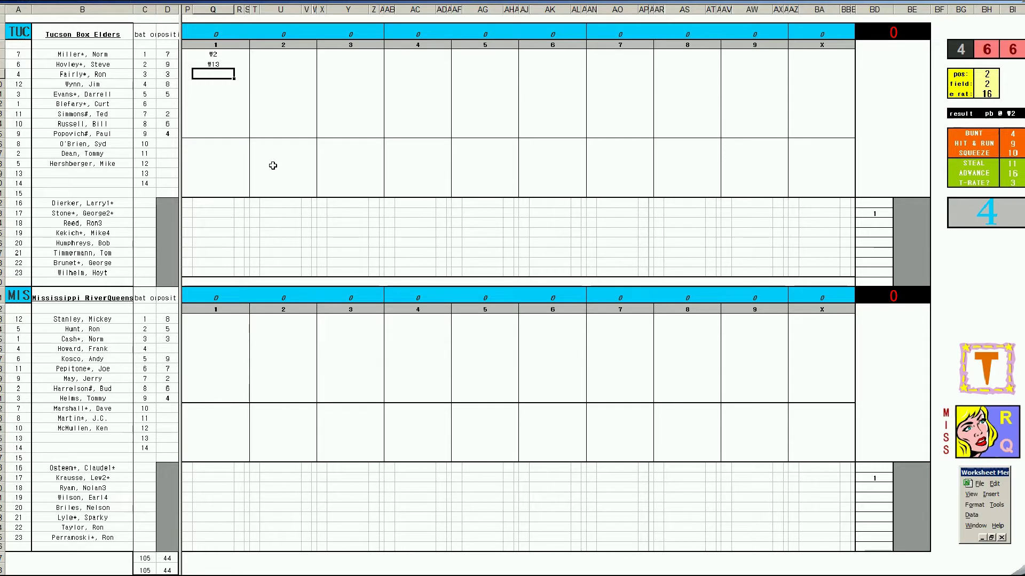
Step: Record #9 for Tucson's third batter, then enter Mississippi's inning-1 plays ending with #63 and #4
type("#9")
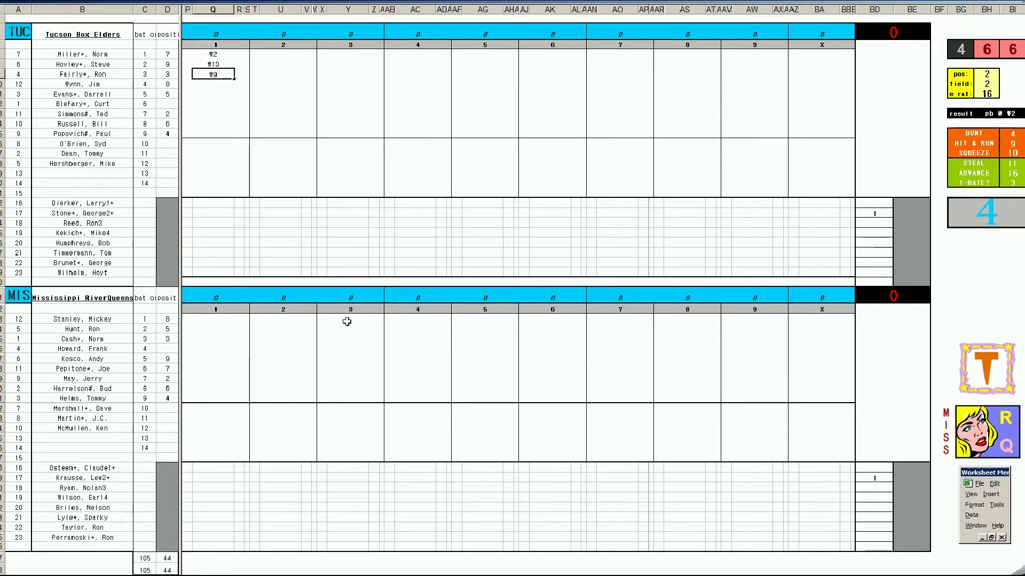
left_click(214, 320)
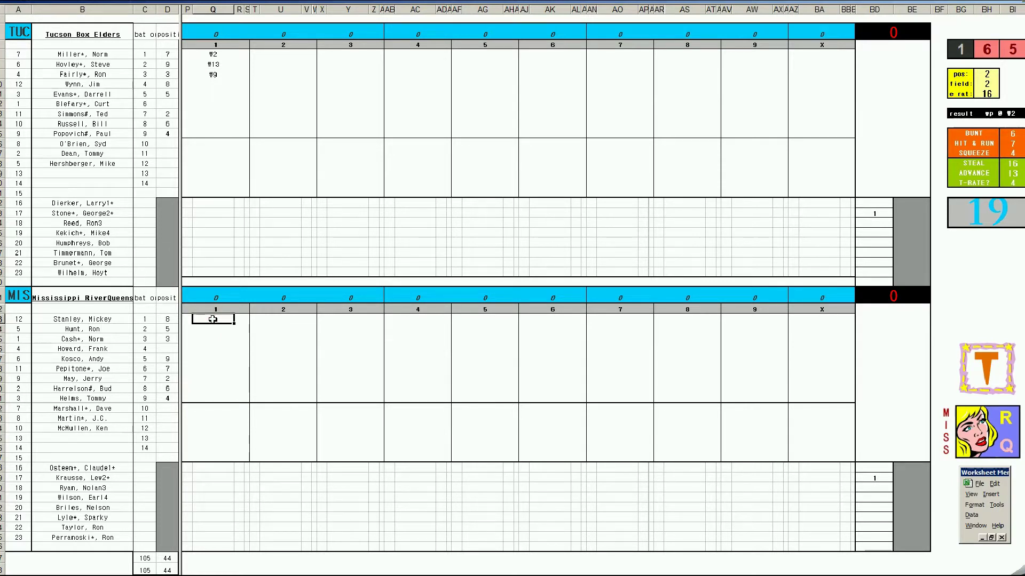
type("#")
key("Return")
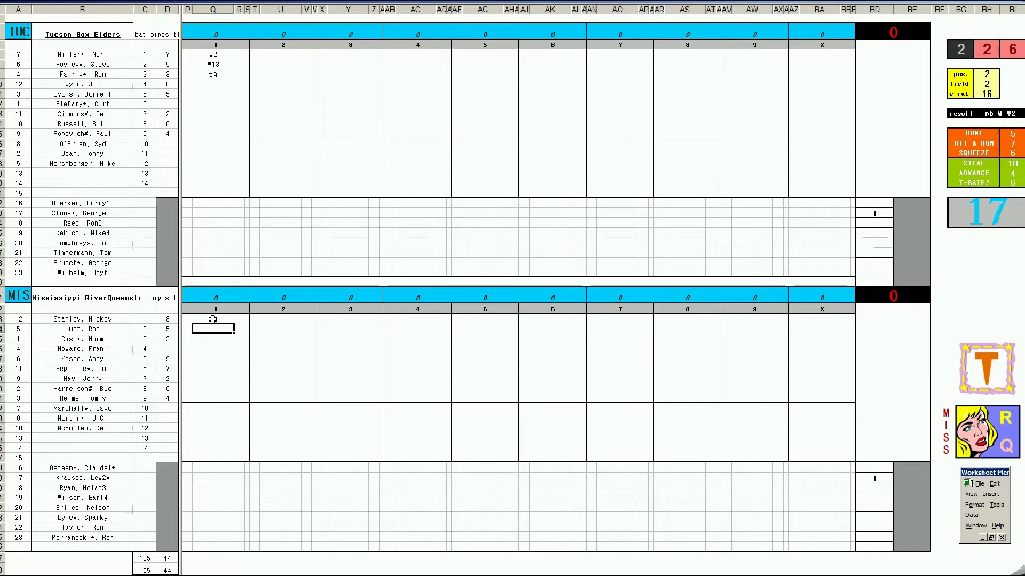
type("#63")
key("Return")
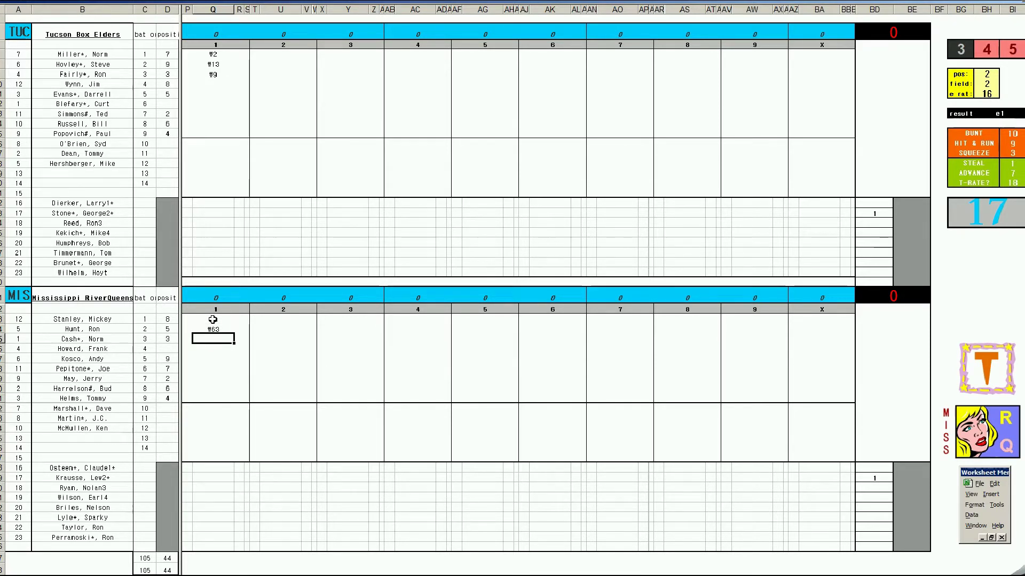
type("#4")
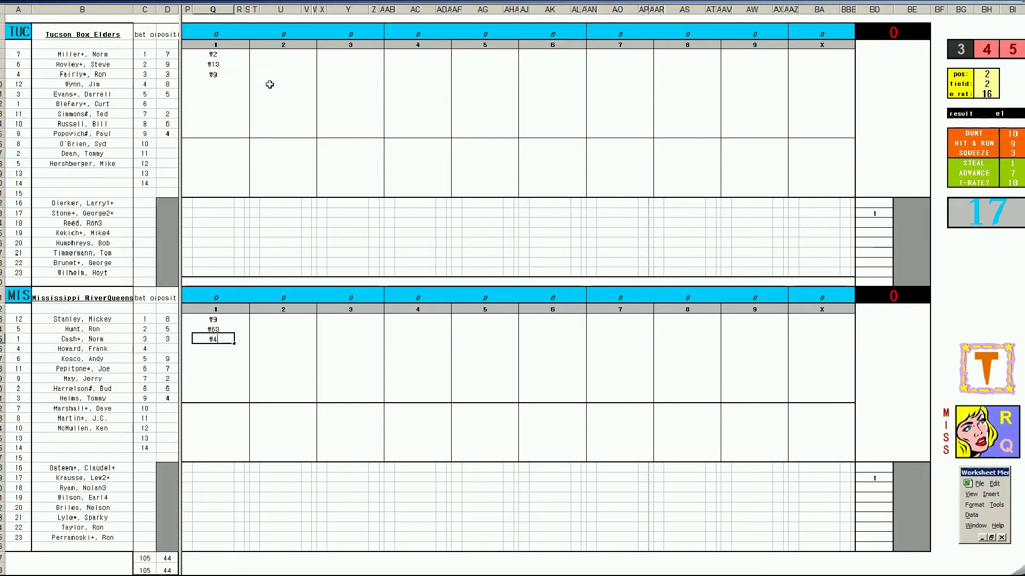
Step: Record Tucson's second-inning plays #33, #4 and #4
left_click(270, 84)
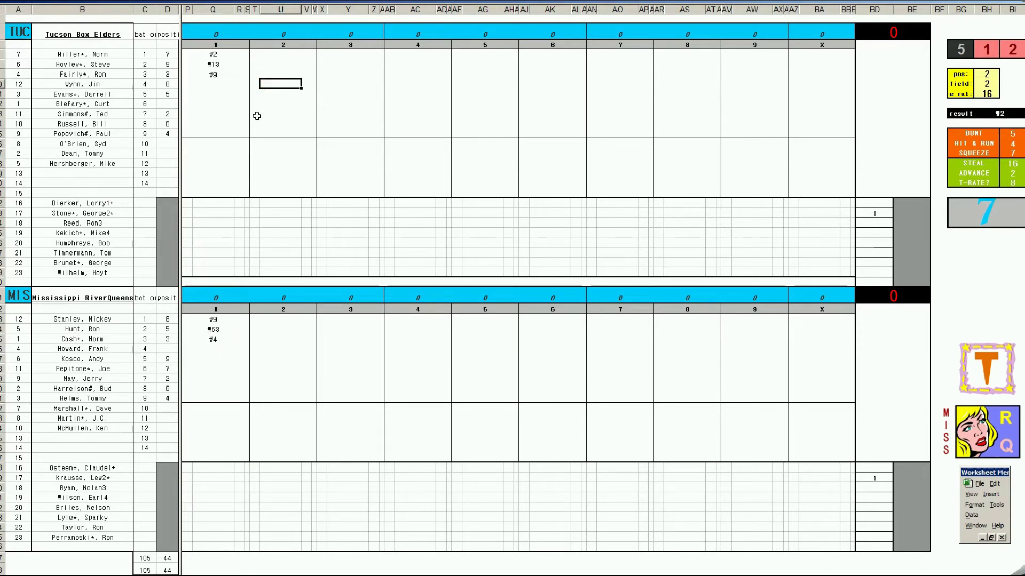
type("#33")
key("Return")
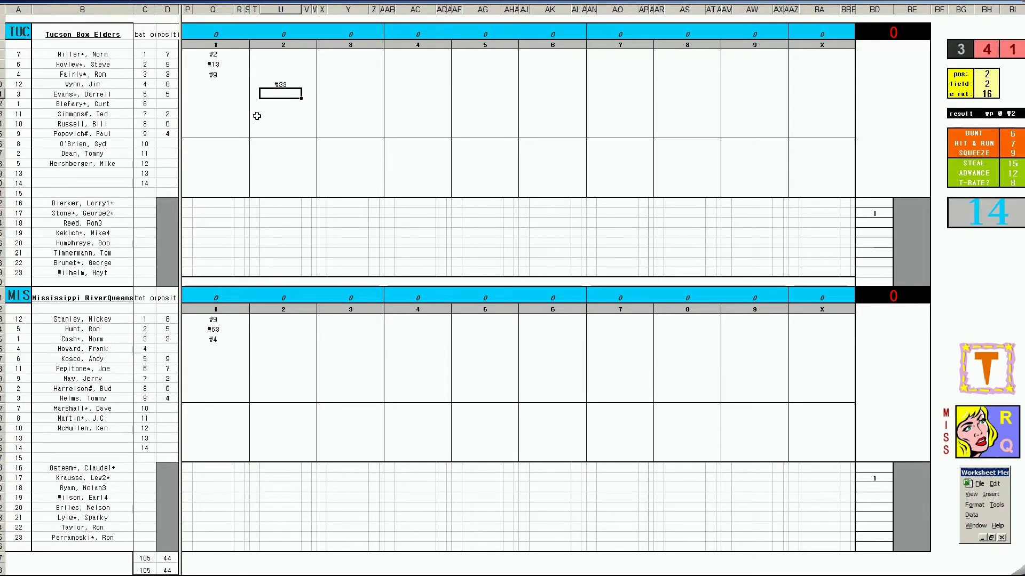
type("#4")
key("Return")
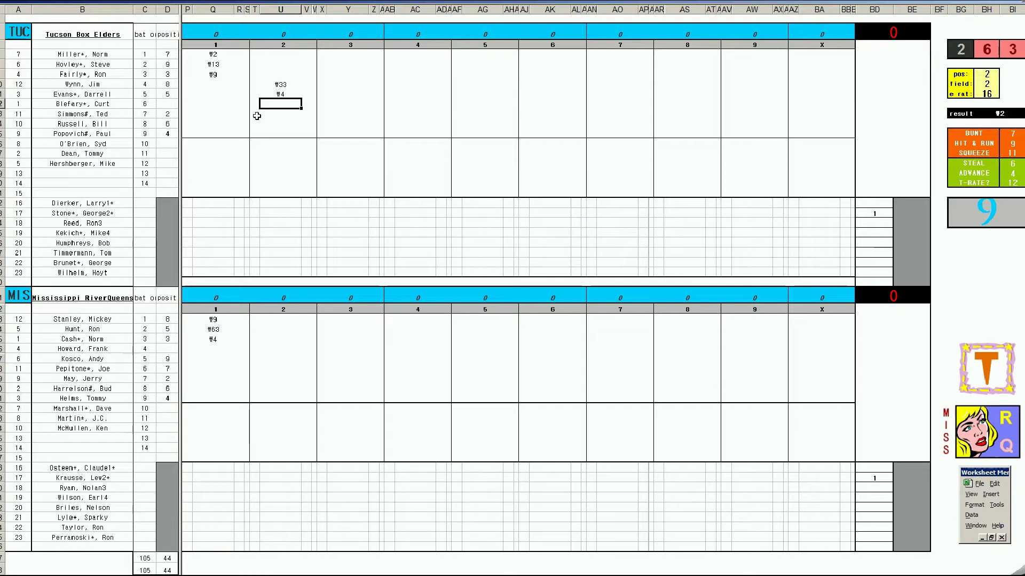
type("#4")
Step: Record Mississippi's second-inning single (1) and the #643 double play
left_click(272, 349)
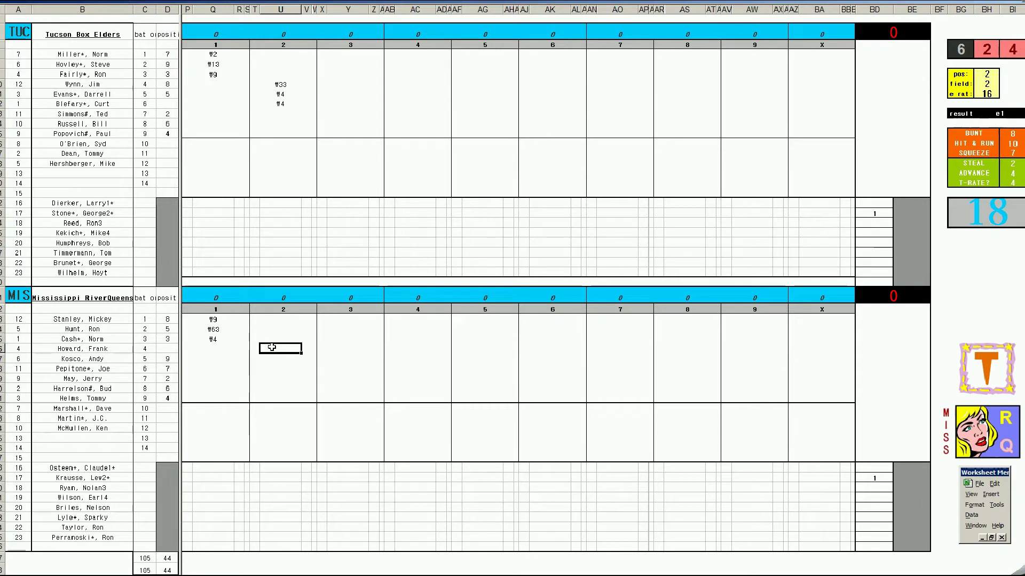
type("1")
key("Return")
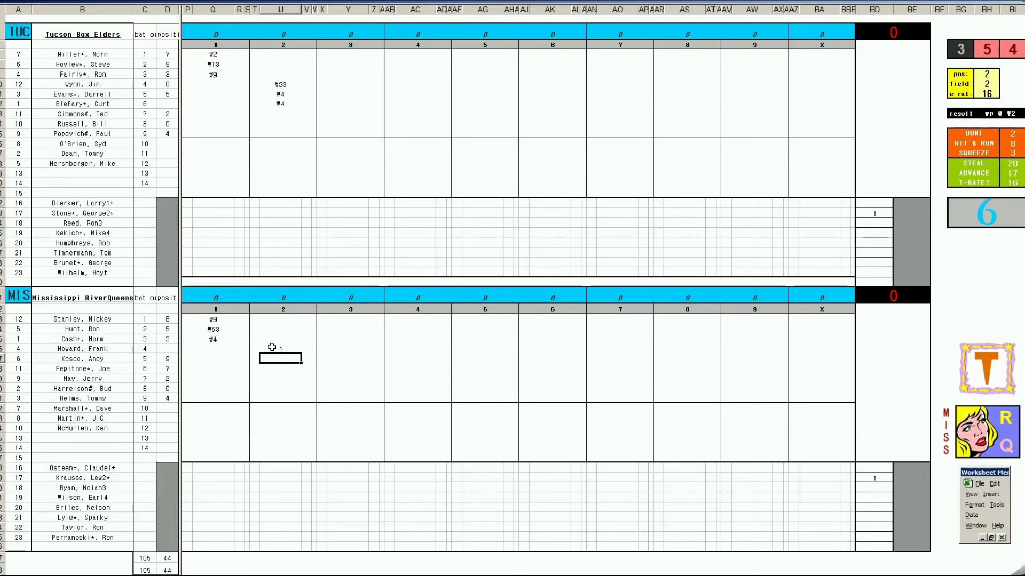
type("#643")
key("Return")
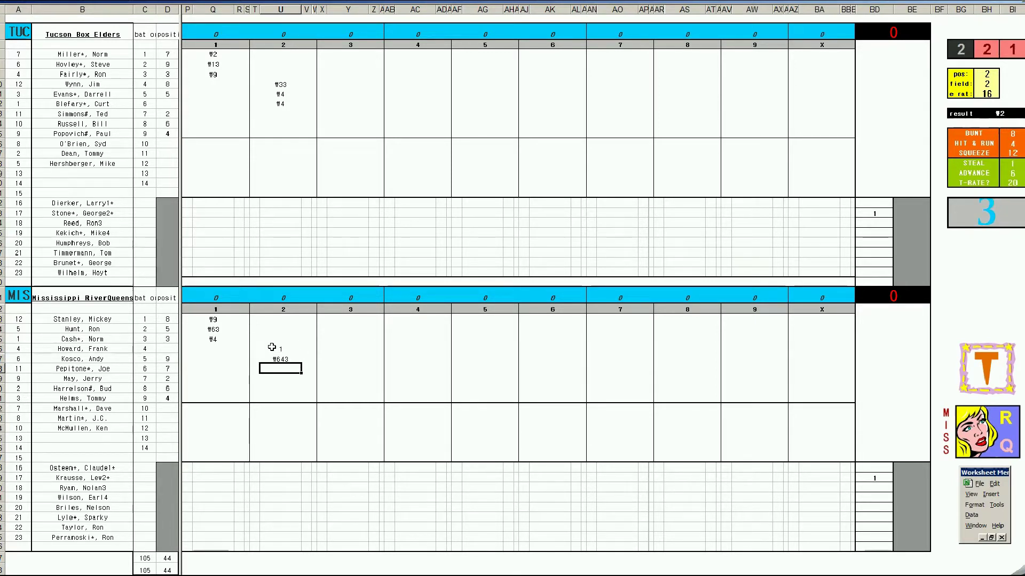
Step: Record #8 for Mississippi's last second-inning batter, then Tucson's third-inning 8 and k
type("#8")
left_click(339, 114)
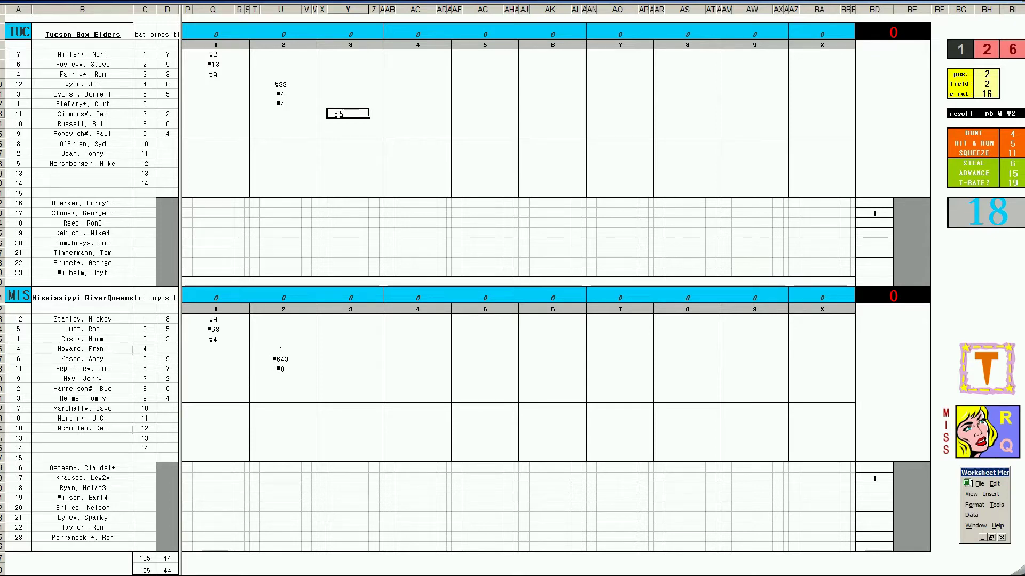
type("8")
key("Return")
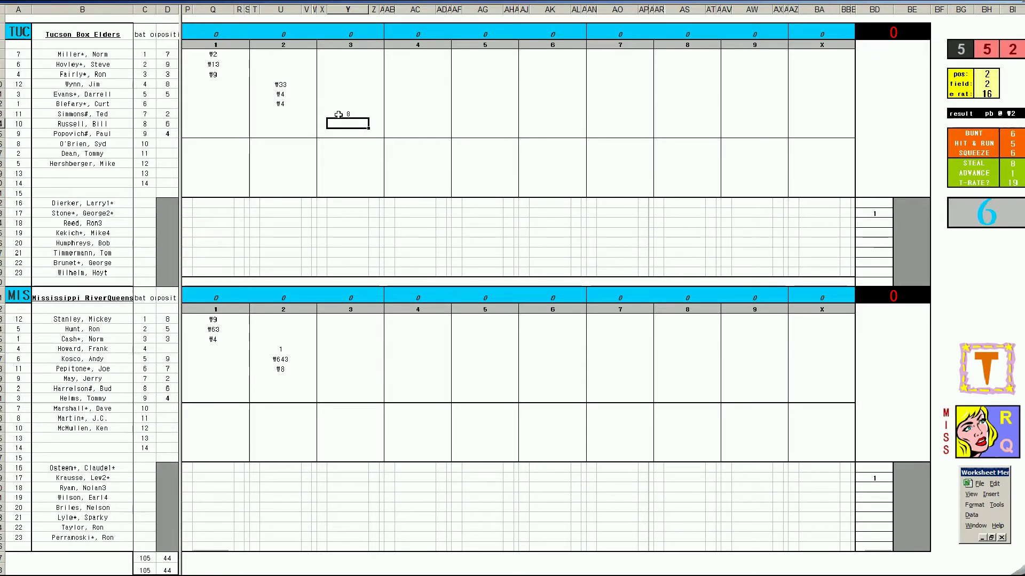
type("k")
key("Return")
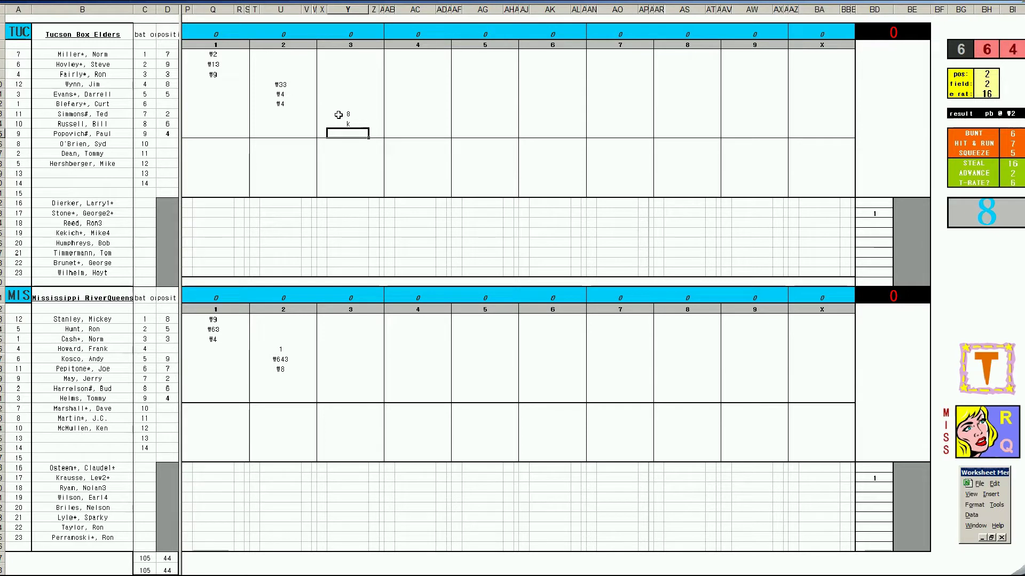
Step: Reroll the dice twice with F9 and record #4 for Popovich's third-inning at-bat
key("ctrl+n")
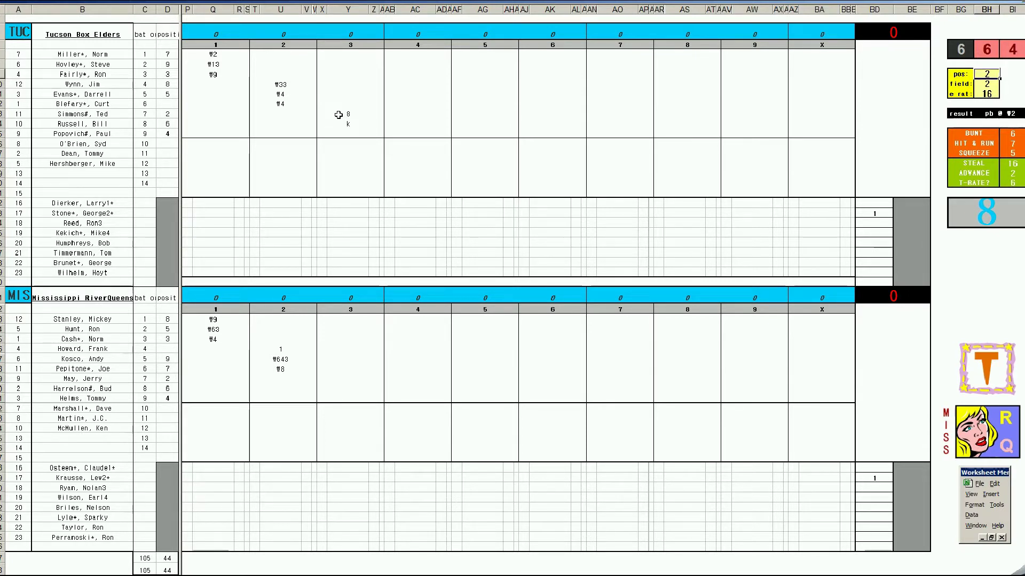
key("F9")
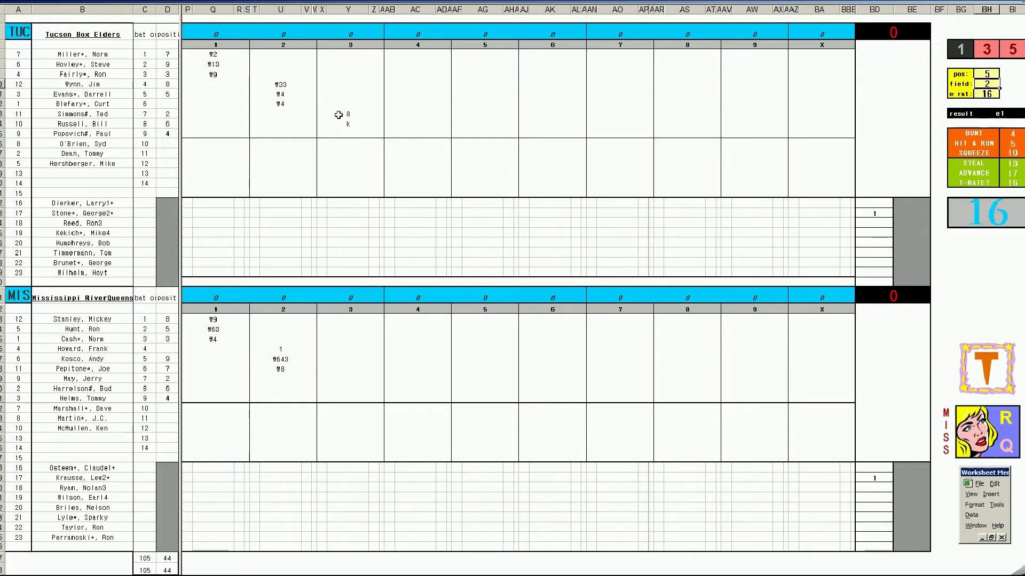
key("F9")
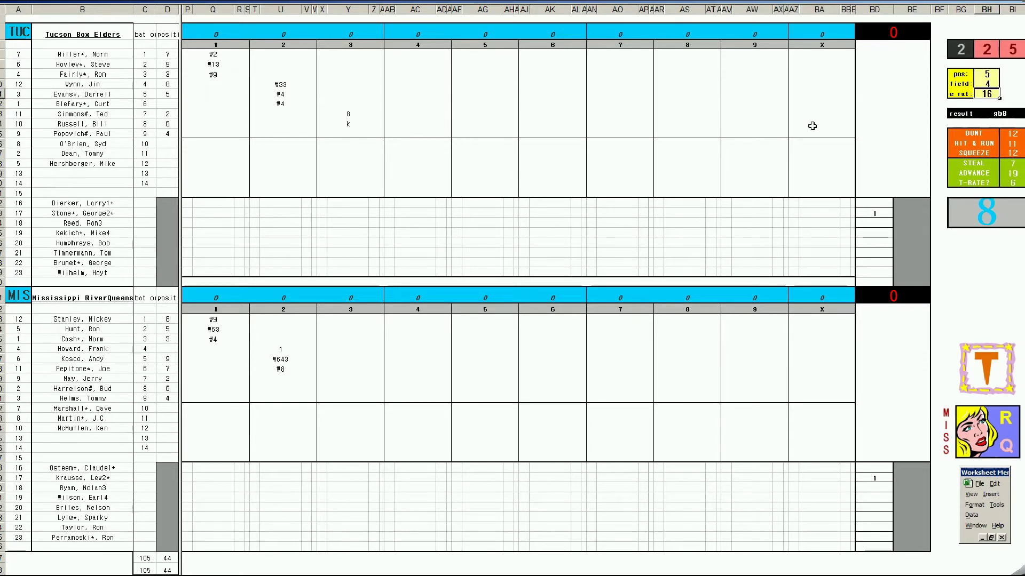
left_click(349, 136)
type("#43")
key("Return")
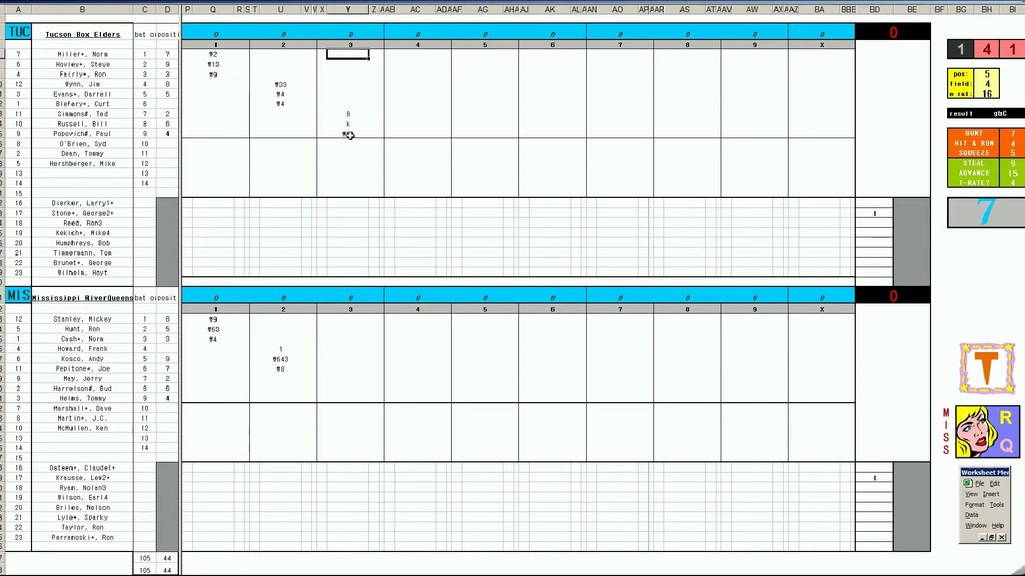
Step: Record 8 for Tucson's leadoff batter, set the pos rating to 4, and enter #43 for Hovley
type("8")
key("Return")
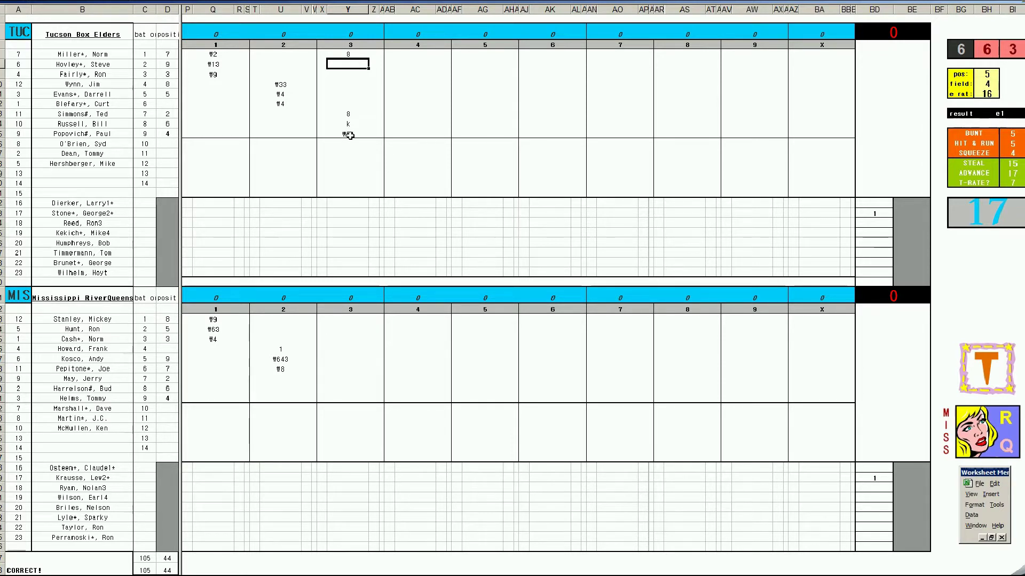
key("Tab")
type("4")
key("Return")
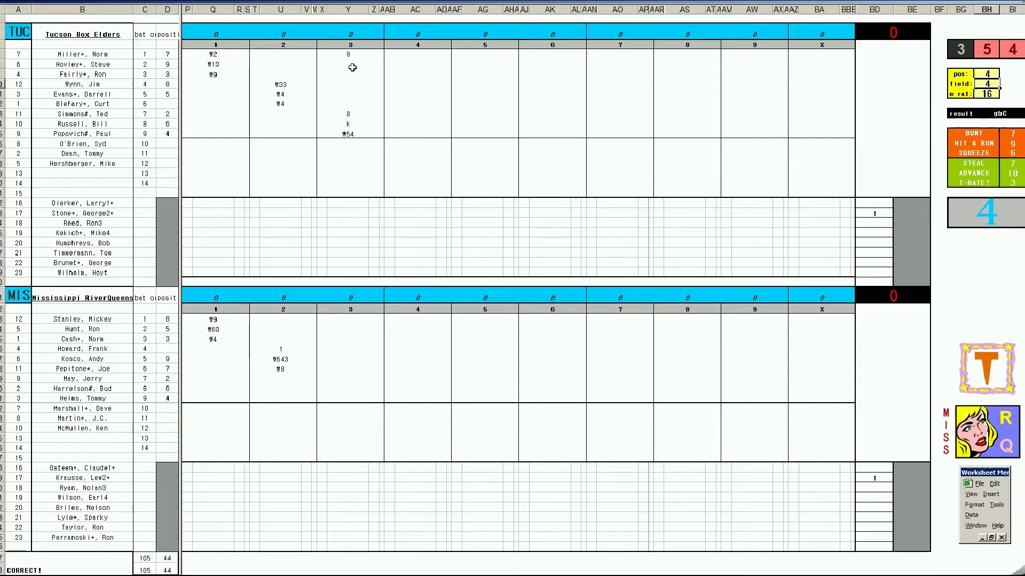
left_click(348, 64)
type("#43")
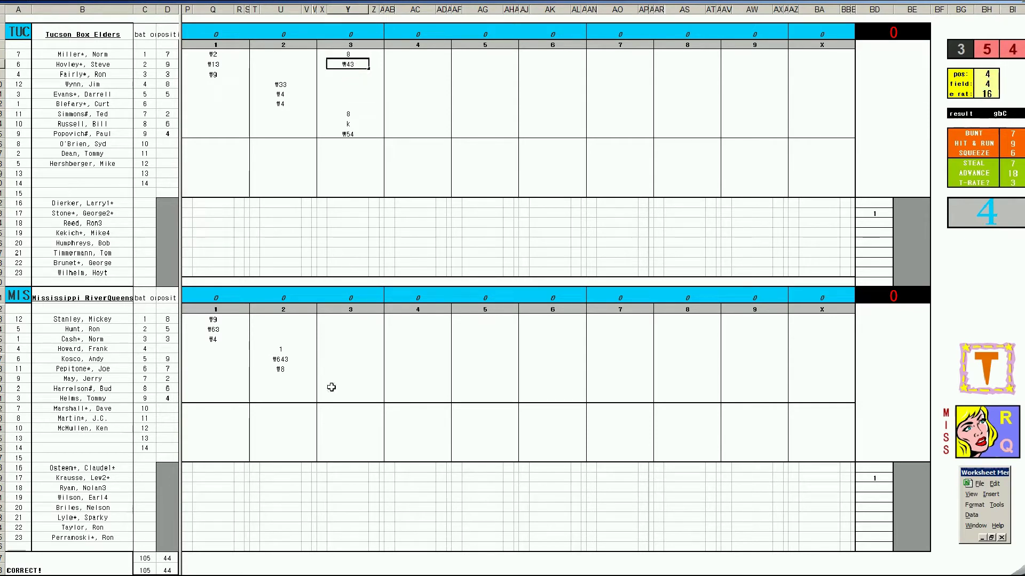
Step: Record Mississippi's third-inning plays, #8 for Harrelson and then #13
left_click(347, 378)
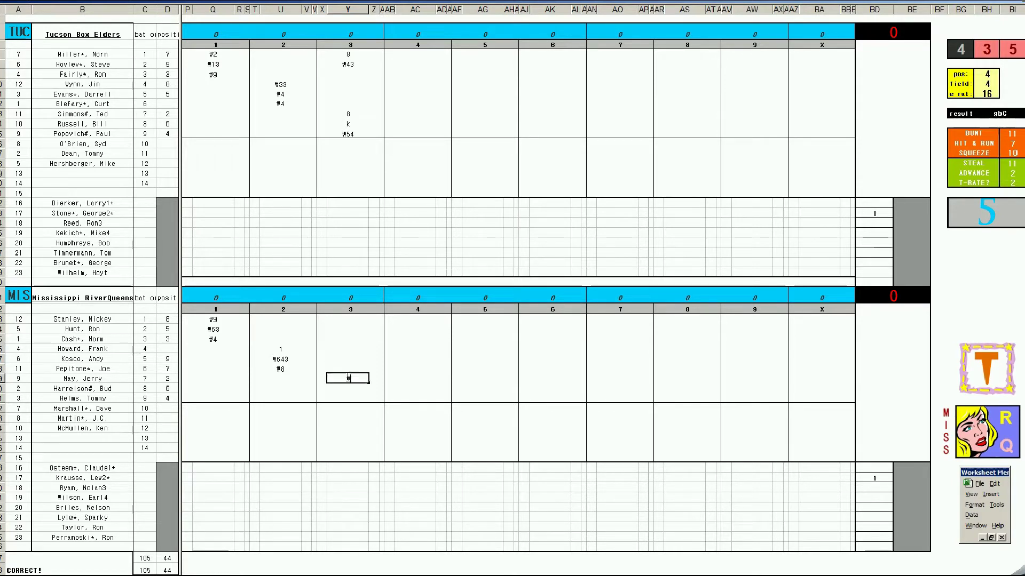
key("Return")
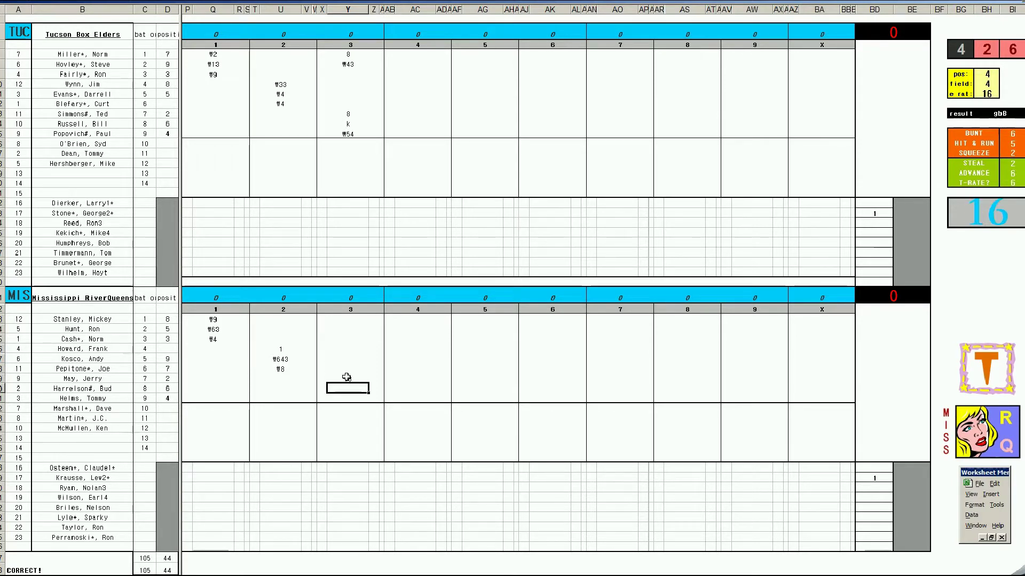
type("#8")
key("Return")
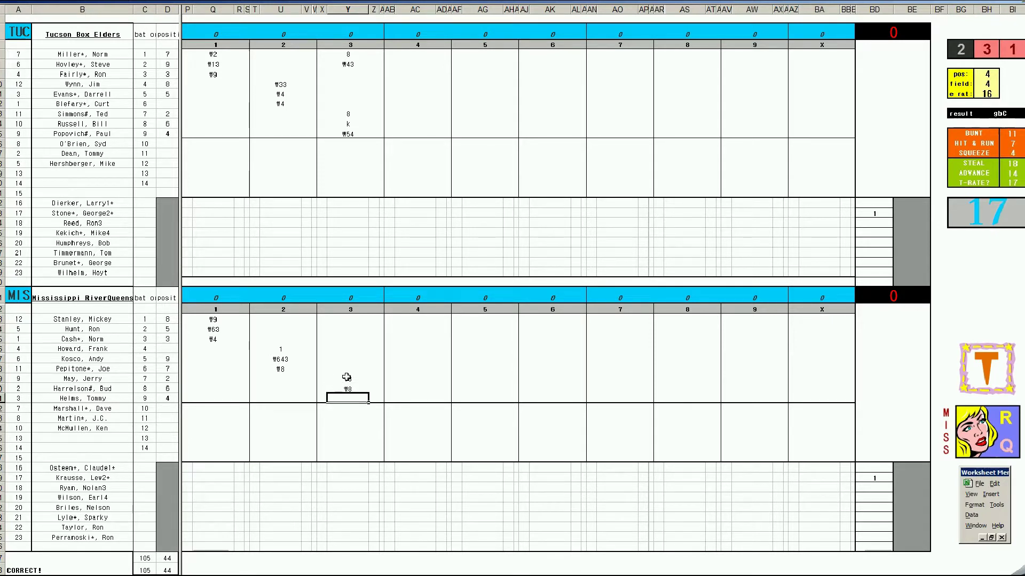
type("#13")
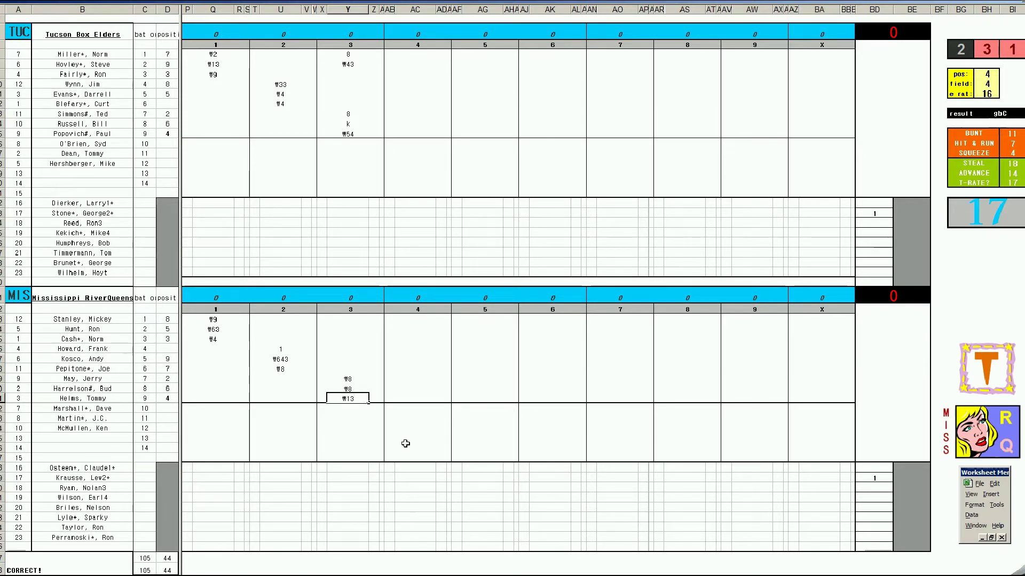
Step: Record Tucson's fourth-inning plays k, #7, 1 and #4
left_click(407, 74)
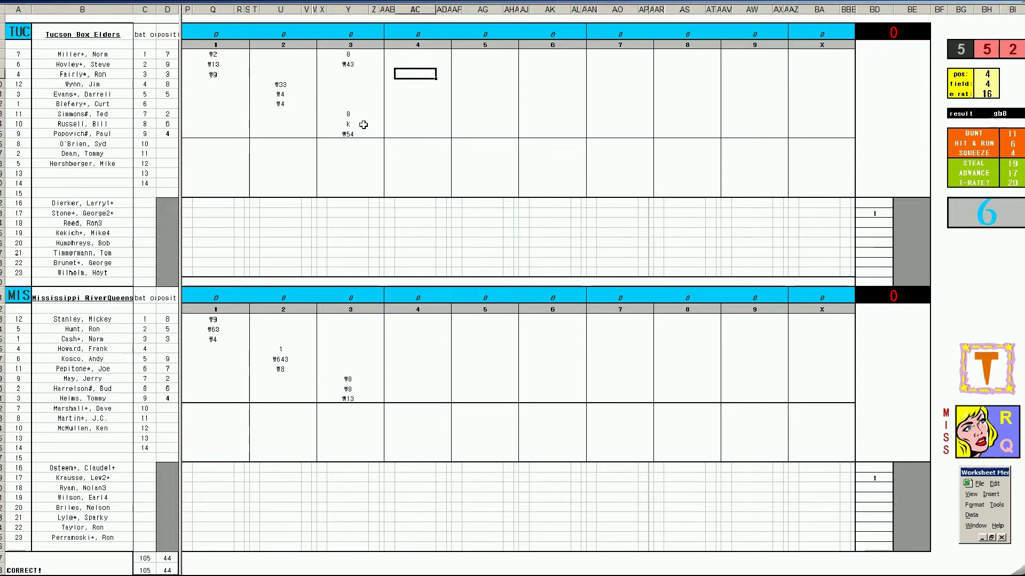
type("k")
key("Return")
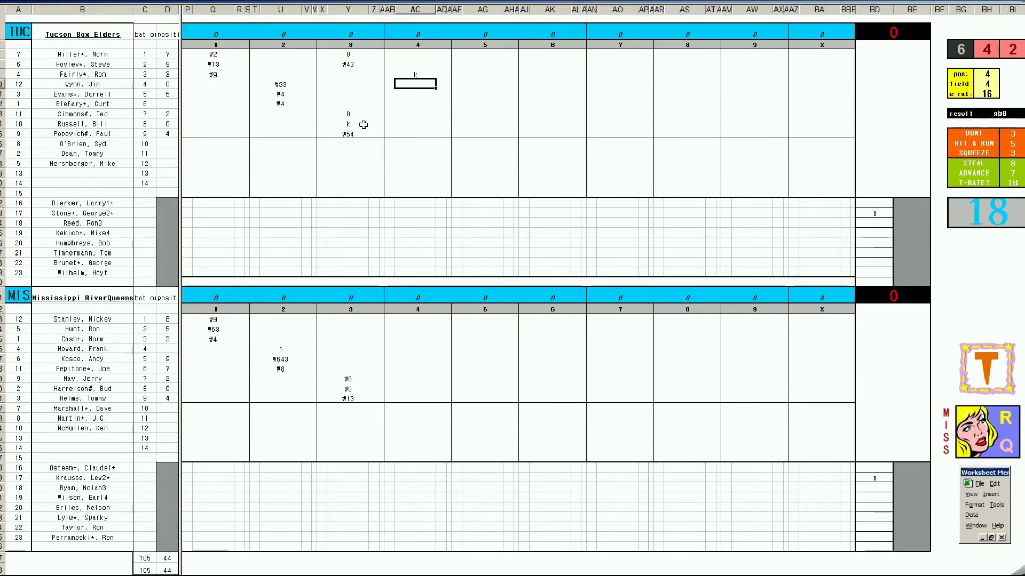
type("#7")
key("Return")
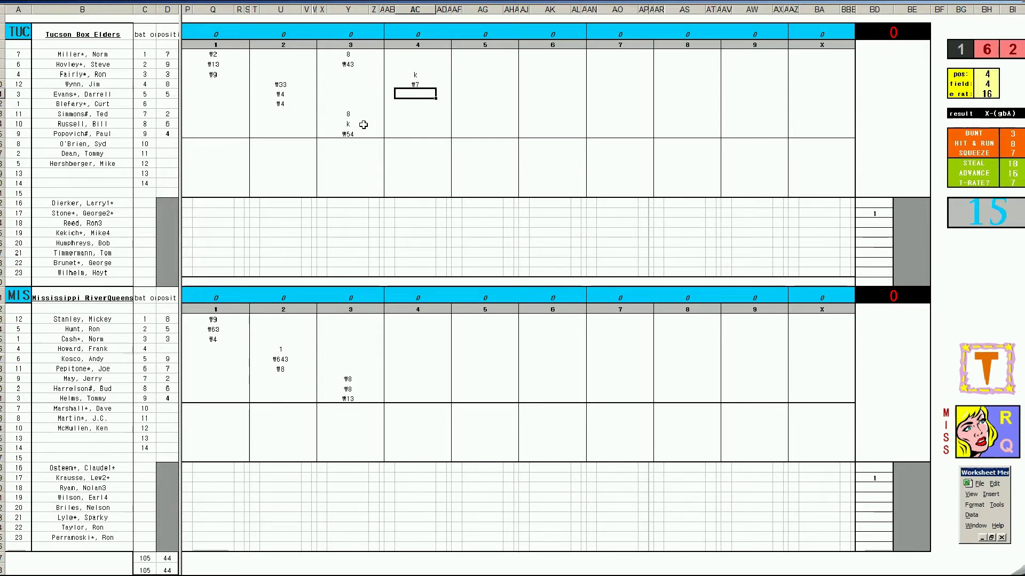
type("1")
key("Return")
type("#4")
Step: Enter Mississippi's first inning-4 play and set pos 1, field 2 and e rat 21
left_click(419, 322)
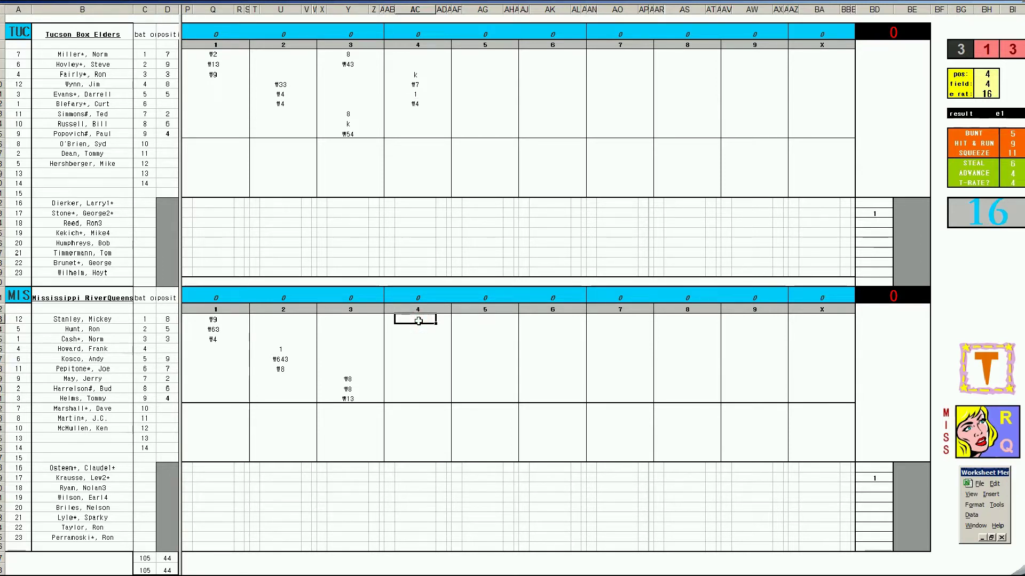
type("#7")
key("Return")
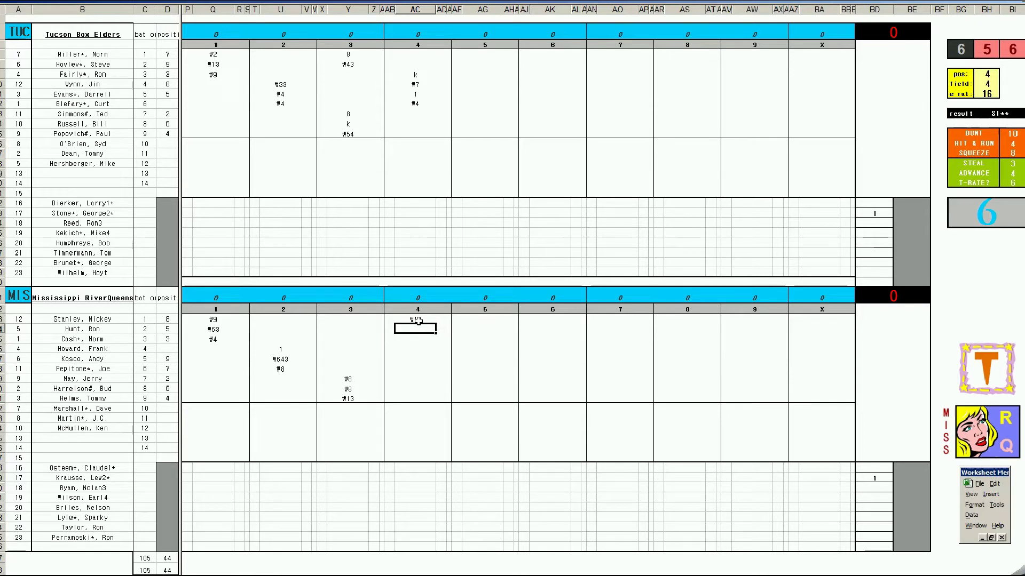
type("1")
key("Return")
type("2")
key("Return")
type("21")
key("Return")
Step: Record Mississippi's remaining inning-4 plays #13, 8, e1 and #64
left_click(428, 325)
type("#13")
key("Return")
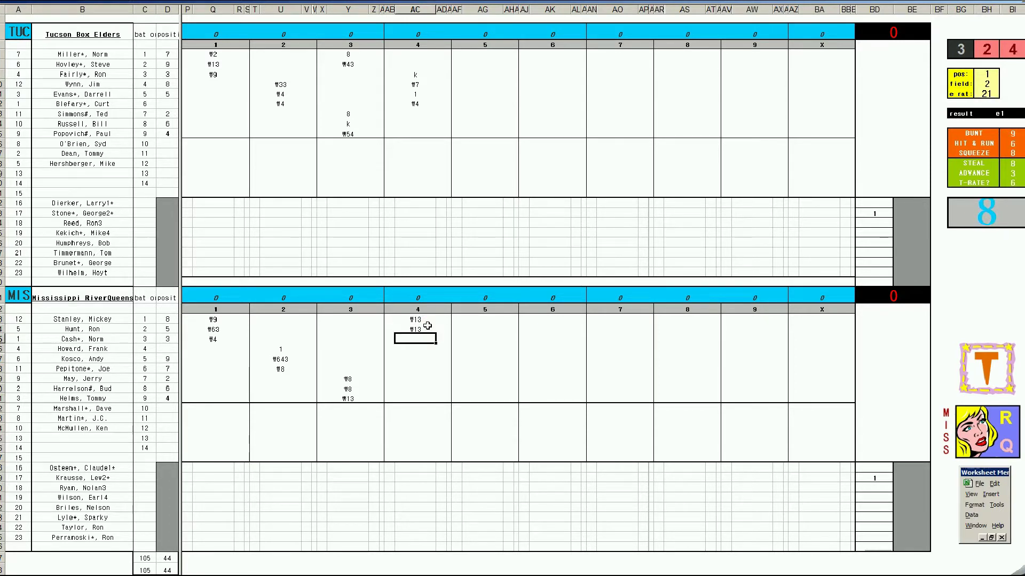
type("8")
key("Return")
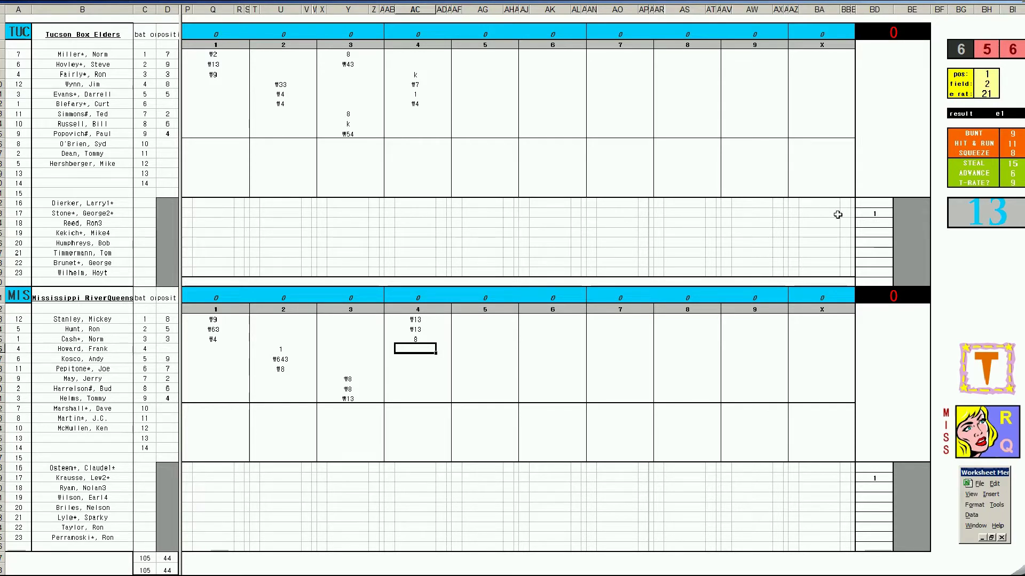
type("e1")
key("Return")
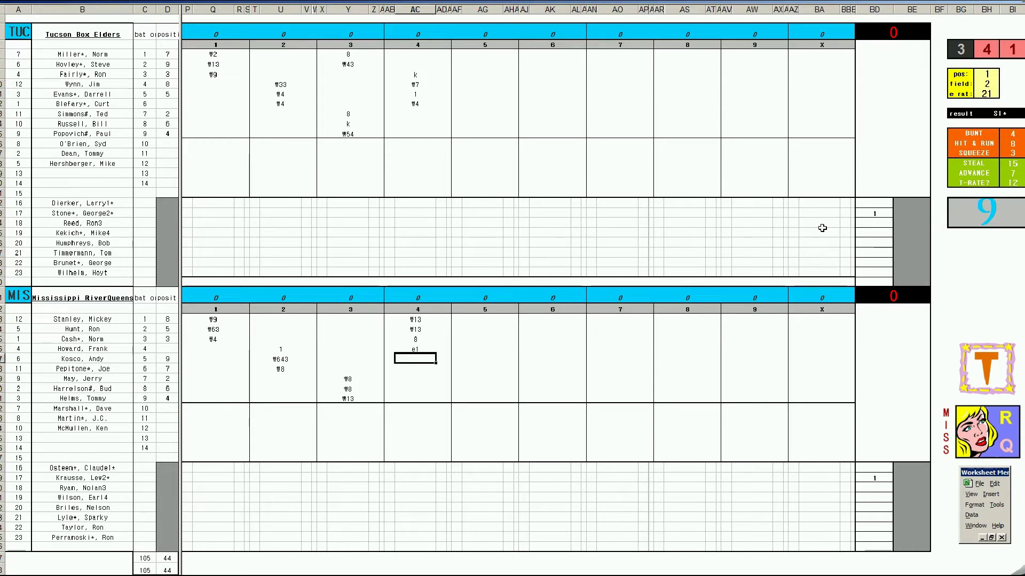
type("\\64")
Step: Record Tucson's fifth-inning plays #63, #63 and #53
left_click(477, 111)
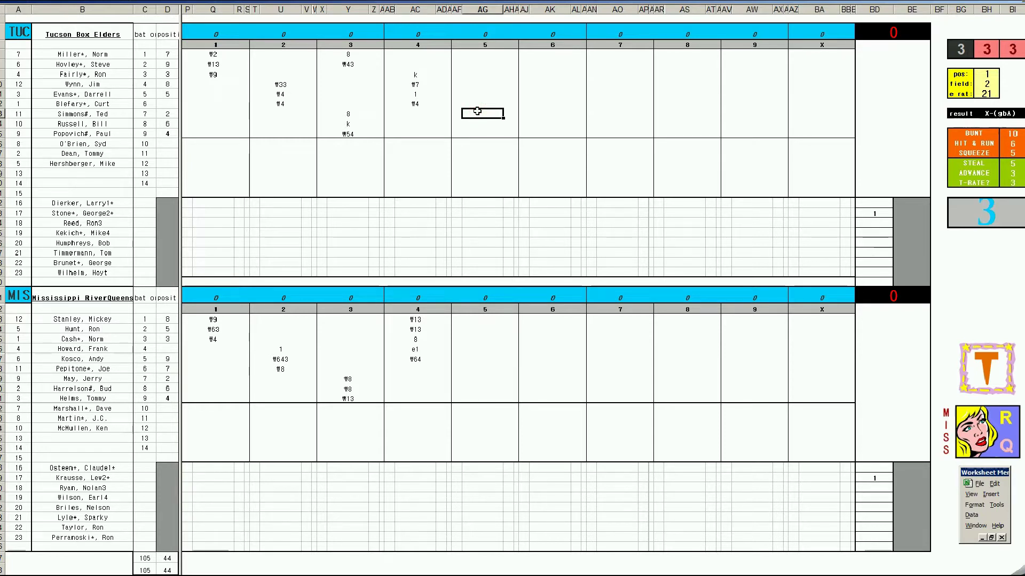
type("₩63")
key("Return")
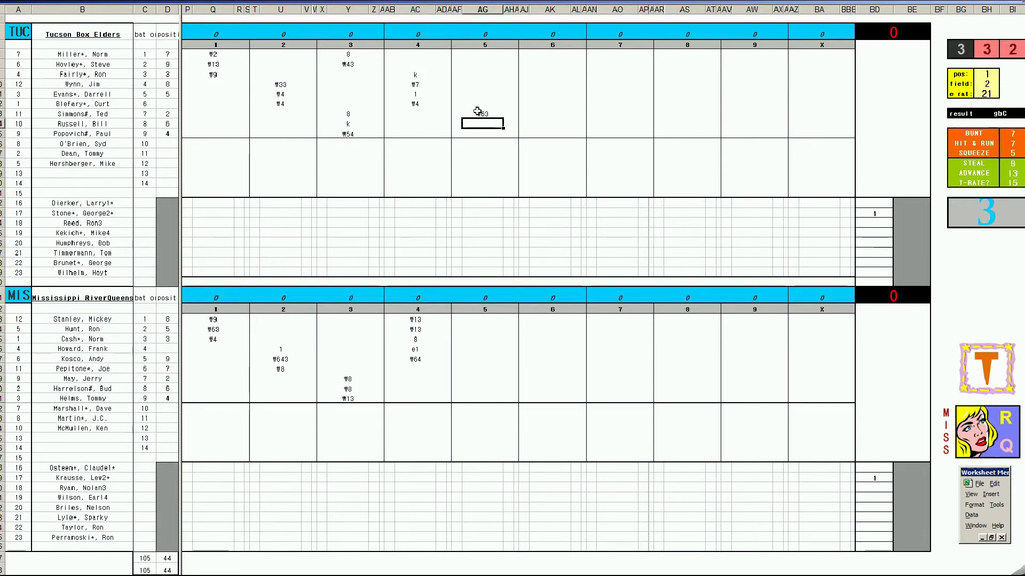
type("₩63")
key("Return")
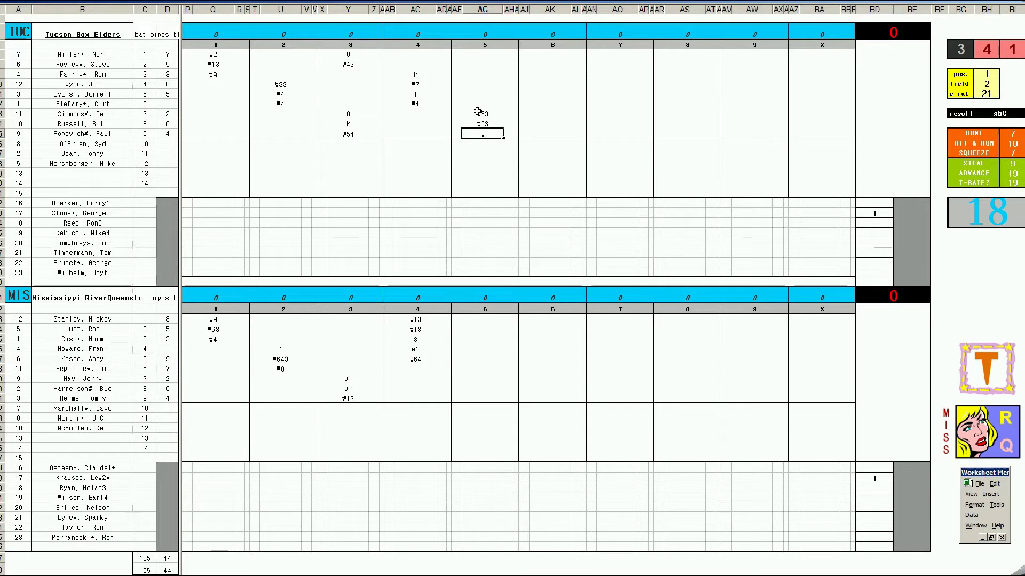
type("₩53")
Step: Record Mississippi's fifth-inning plays #43, #7 and #33
left_click(482, 368)
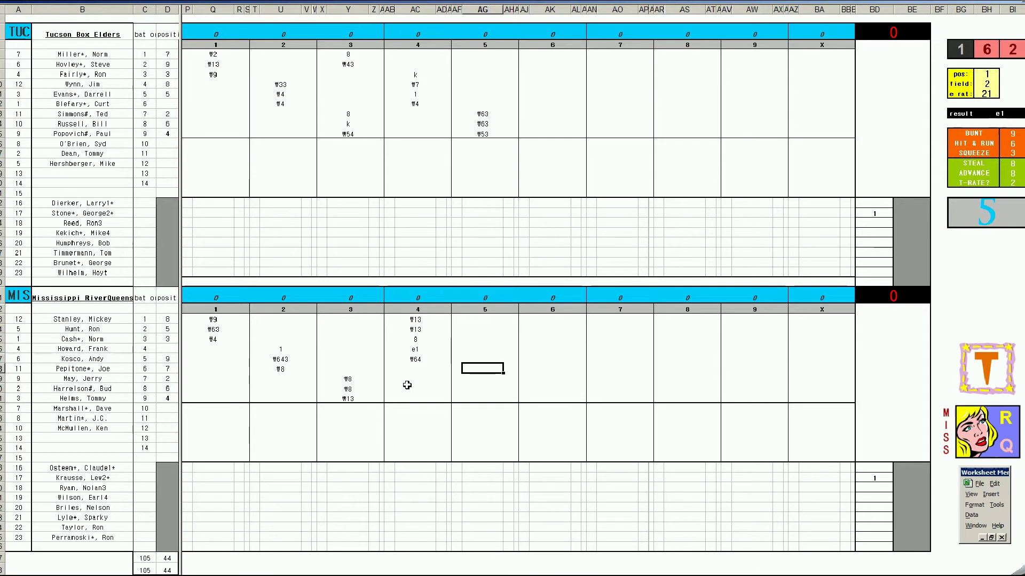
type("#43")
key("Return")
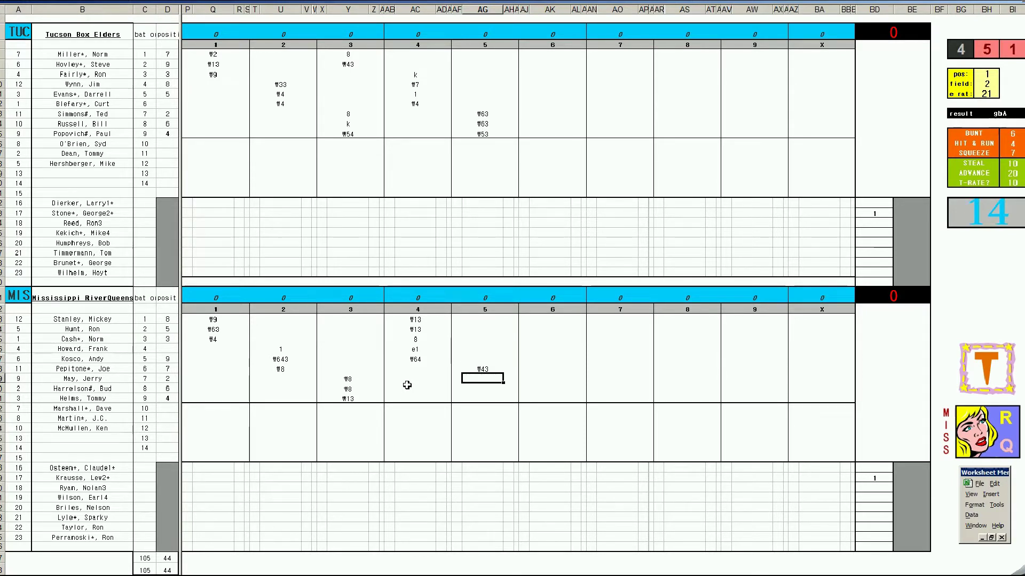
type("#7")
key("Return")
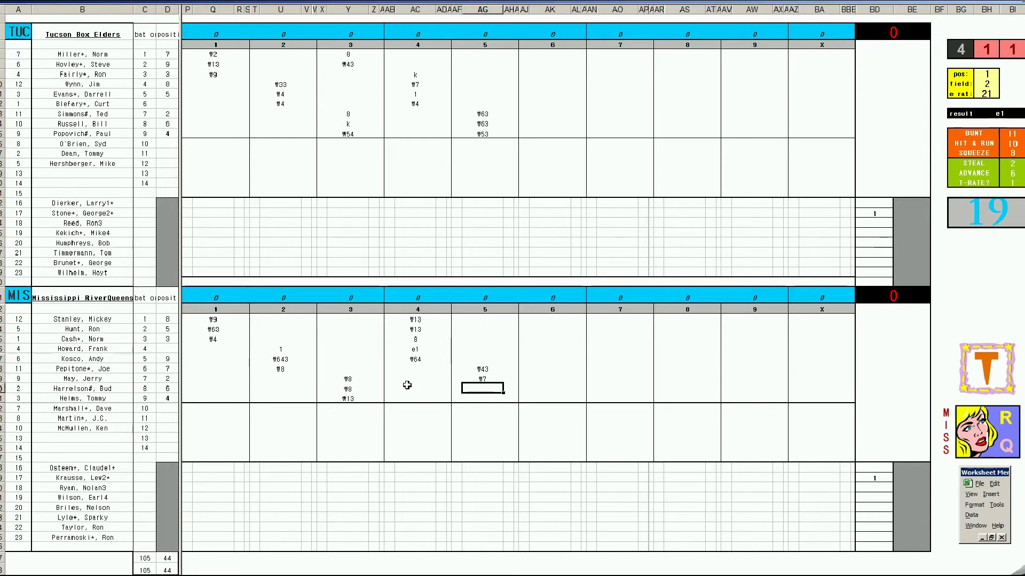
type("#33")
Step: Enter #43, #33 and 8 for Tucson's first three sixth-inning batters
left_click(551, 55)
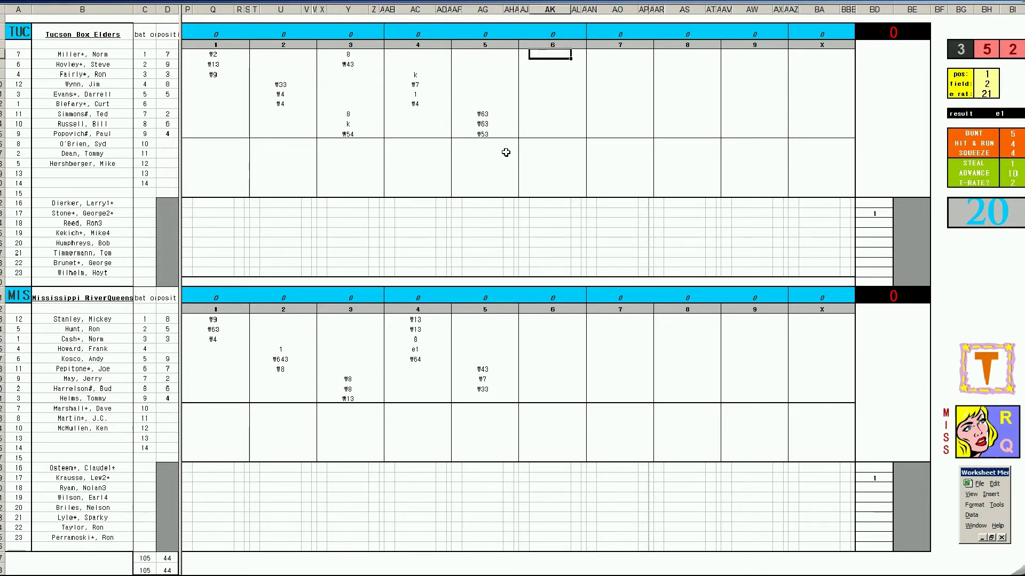
type("#43")
key("Return")
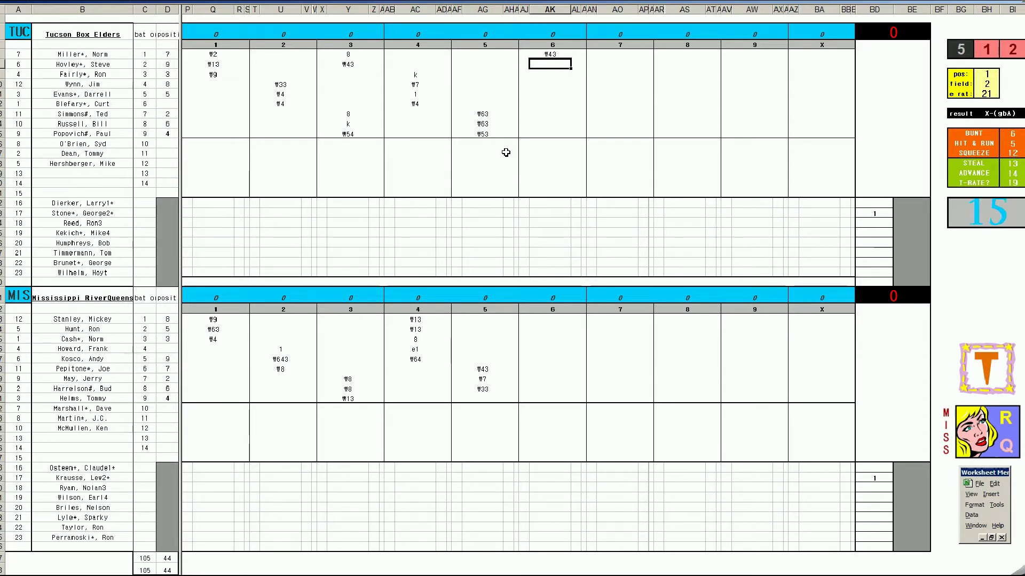
type("#33")
key("Return")
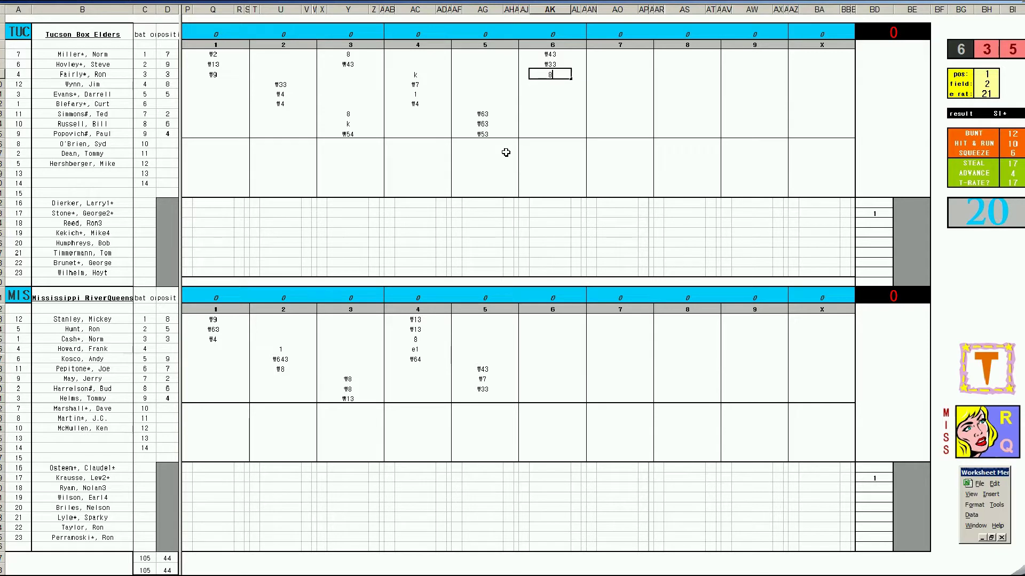
type("8")
key("Return")
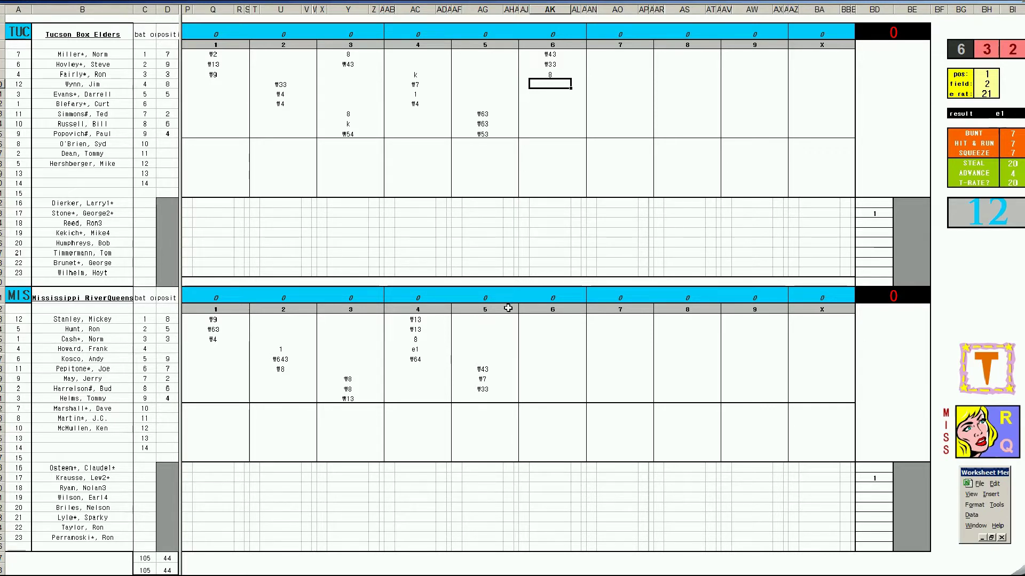
Step: Record 4, 1 and 4 with three run marks, putting Tucson ahead 3–0
type("4")
key("Return")
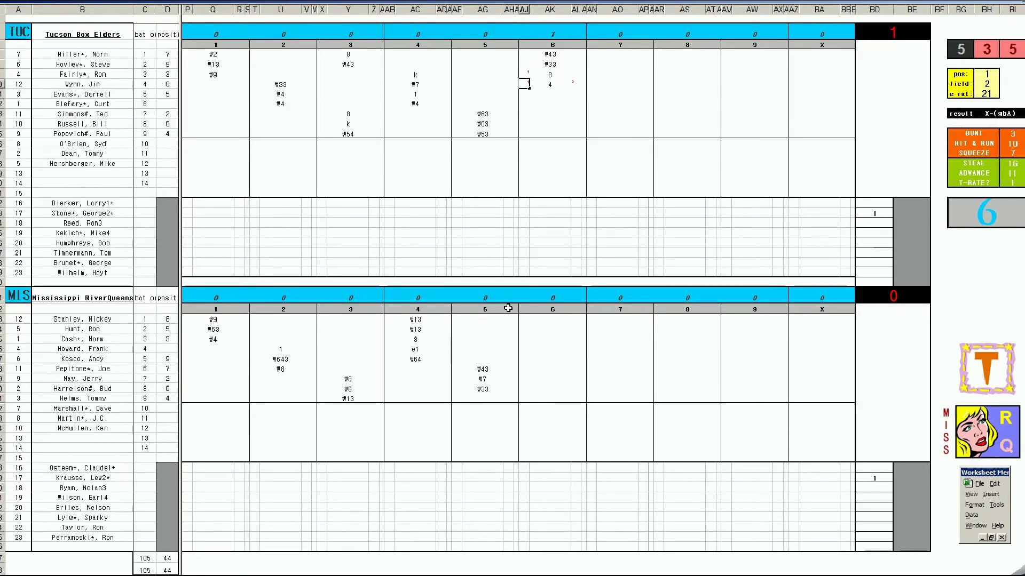
type("1")
key("Return")
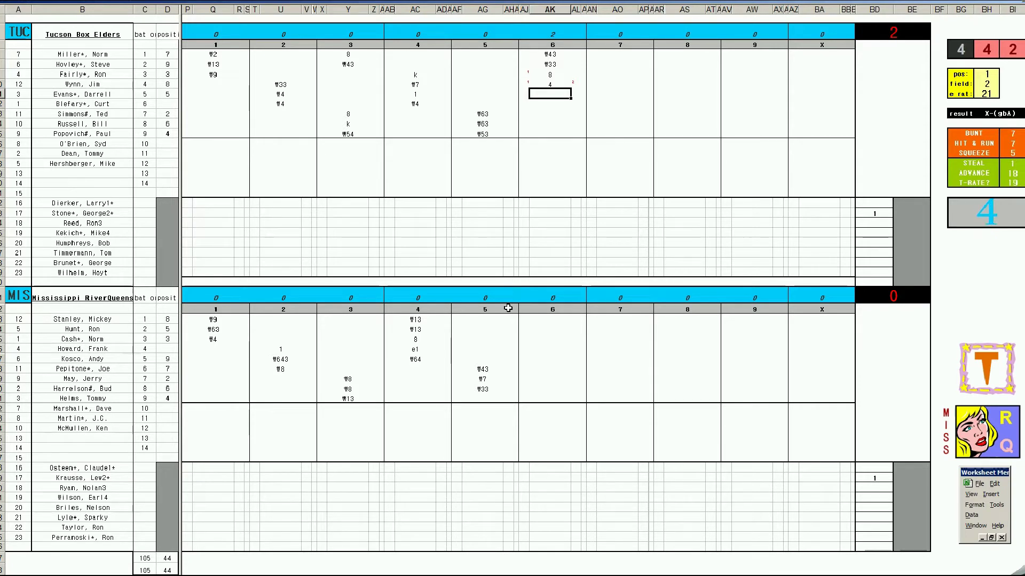
type("1")
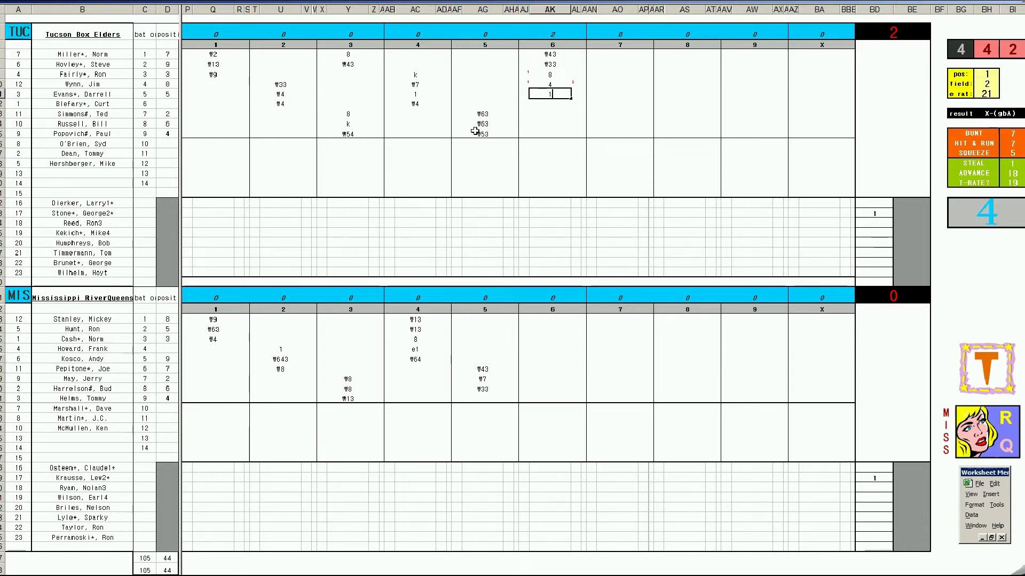
key("Return")
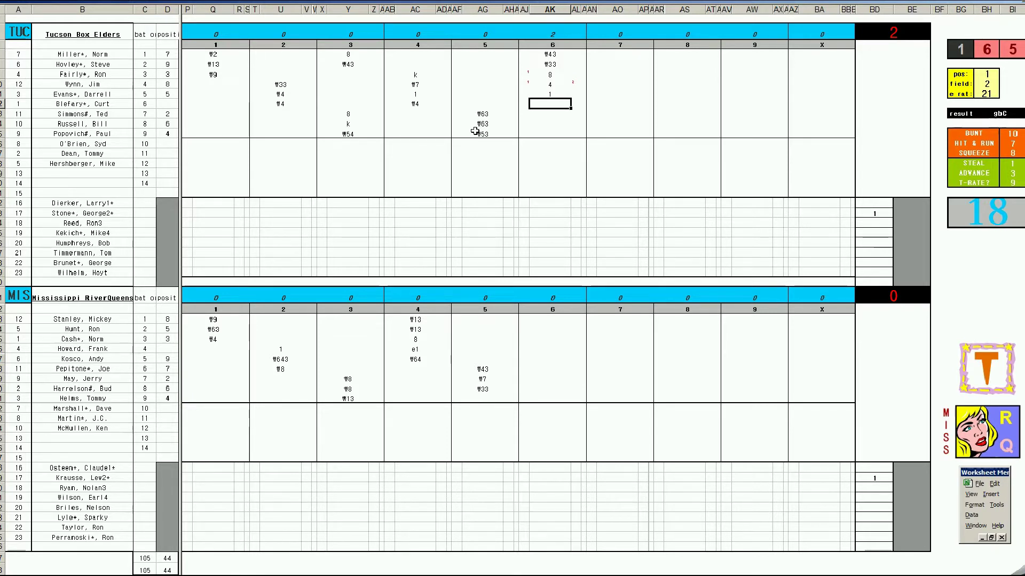
type("4")
key("Return")
type("1")
key("Return")
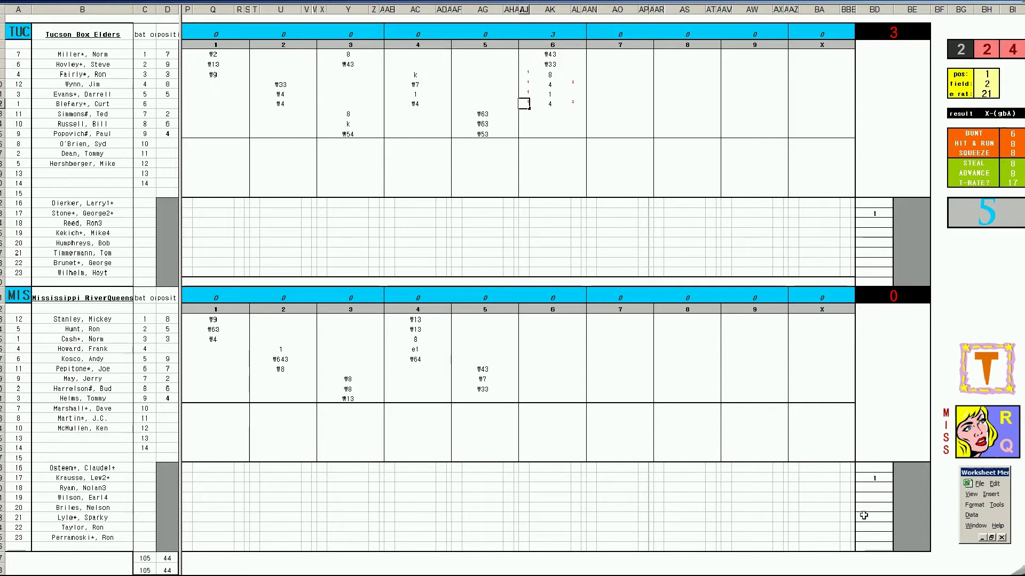
Step: Credit the Mississippi starter with 5 2/3 innings pitched in the BE column
left_click(901, 478)
type("5 2/3")
key("Return")
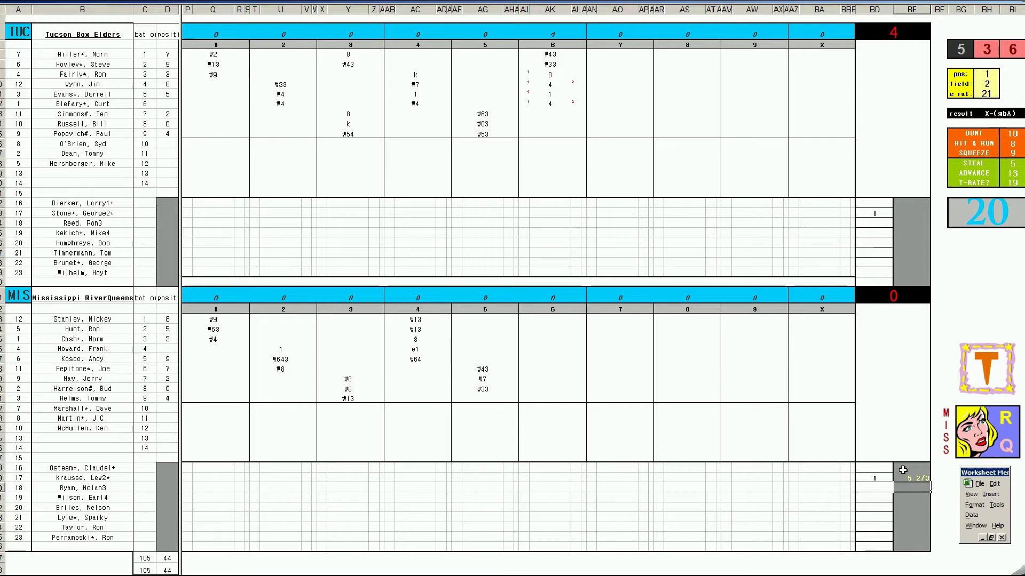
Step: Log a Mississippi reliever entering in inning 6 on row 21, noted 'ts'
key("Left")
key("Down")
key("Down")
key("Down")
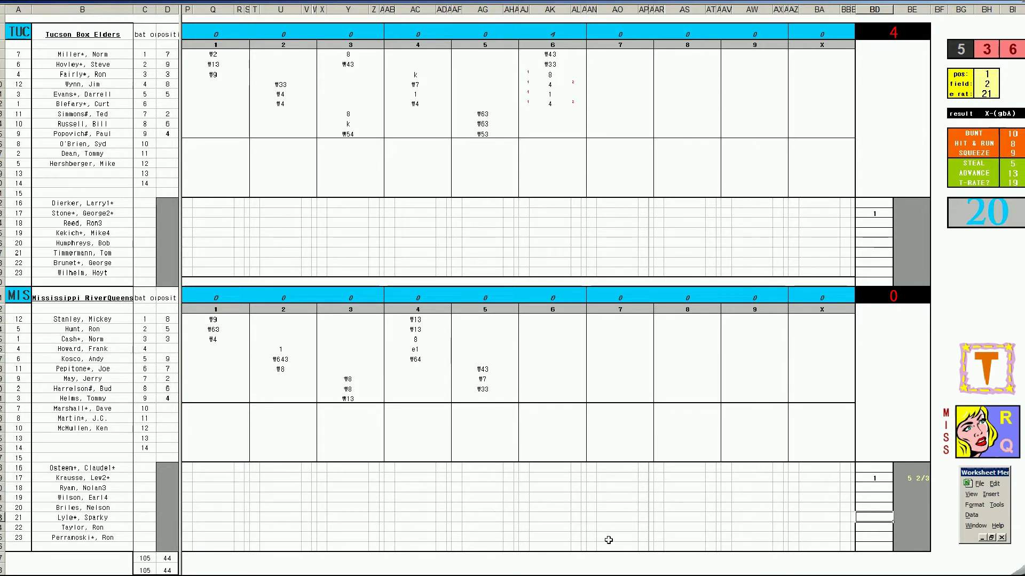
type("6")
key("Return")
key("Left")
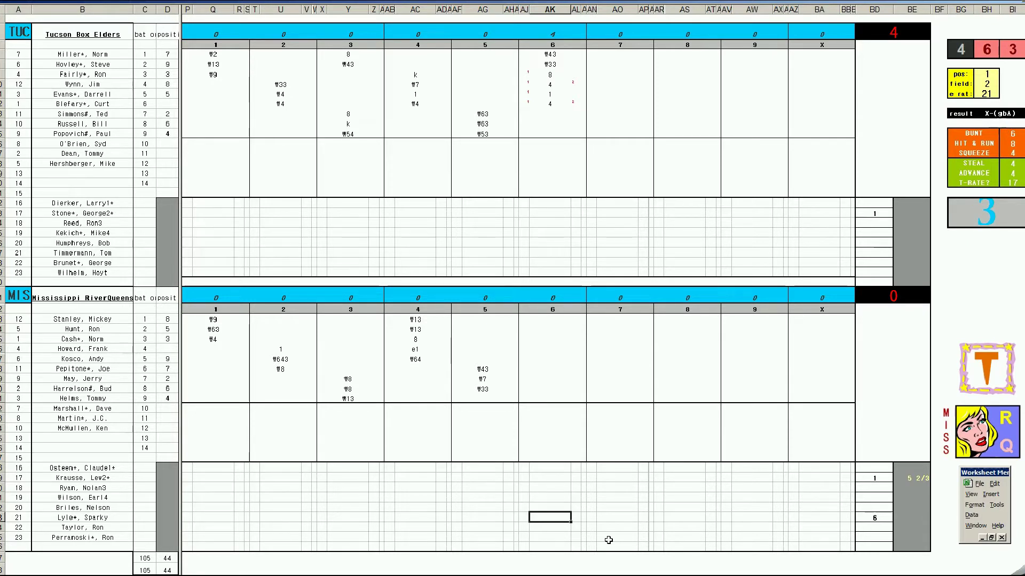
type("ts")
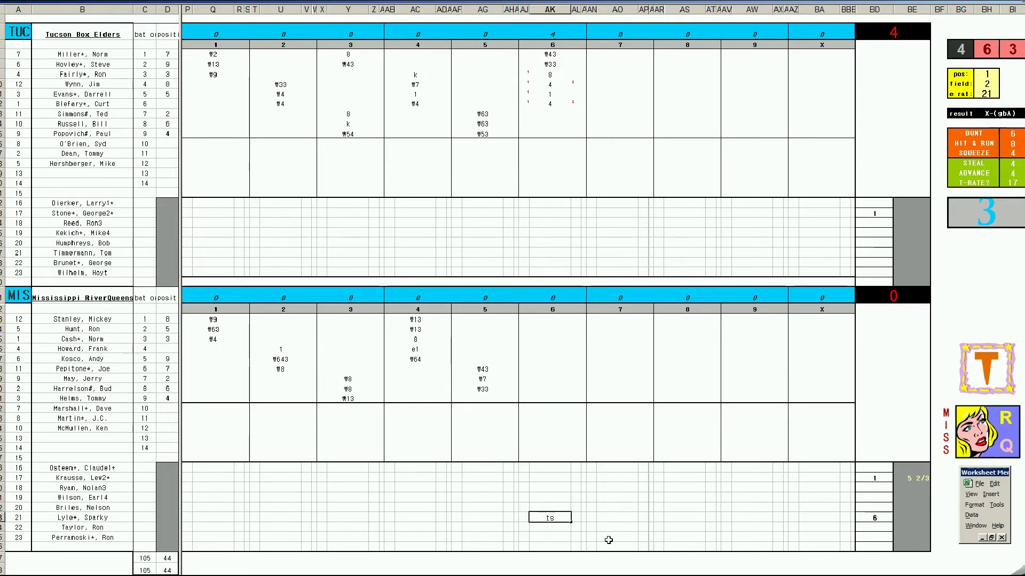
left_click(539, 114)
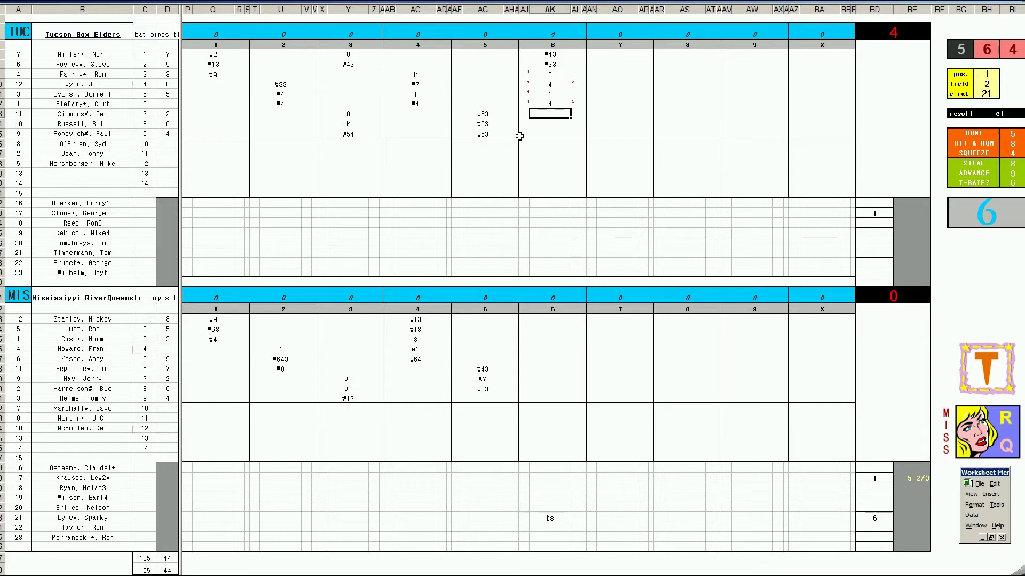
Step: Set the pos rating to 6 and the e rat rating to 23
key("Return")
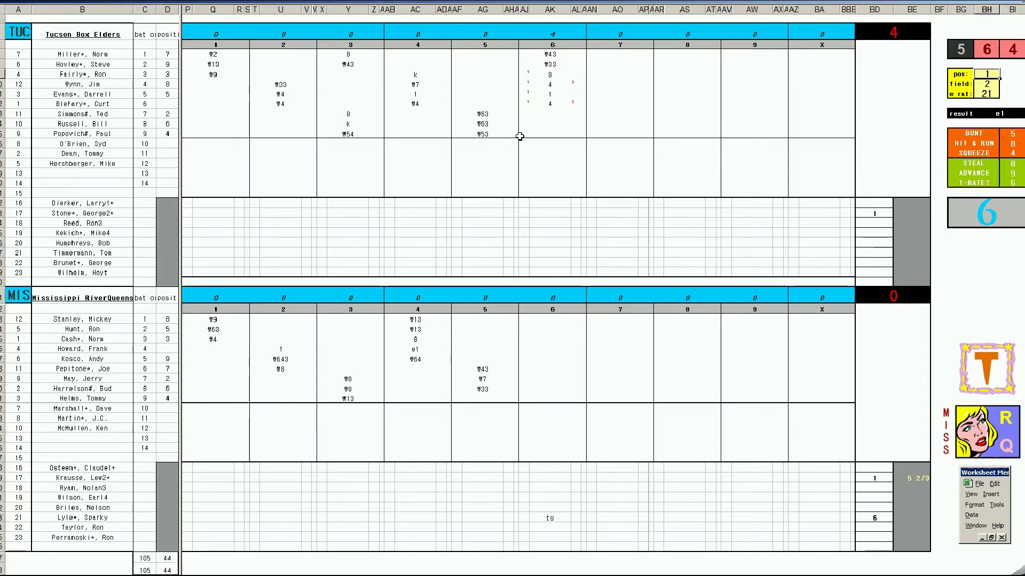
type("6")
key("Return")
key("Return")
type("23")
key("Return")
Step: Add #63 as the final entry of Tucson's sixth inning
left_click(550, 124)
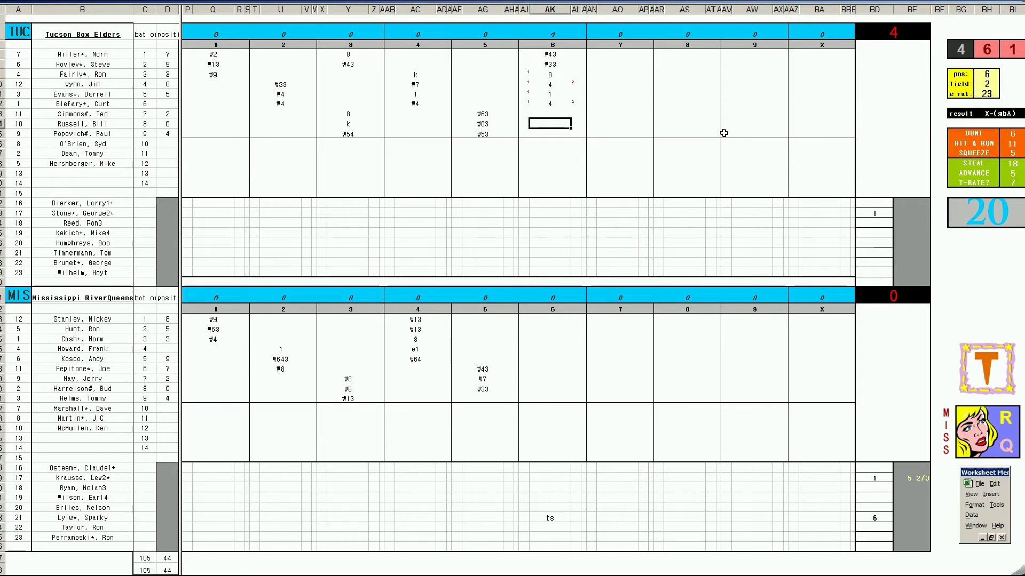
key("Up")
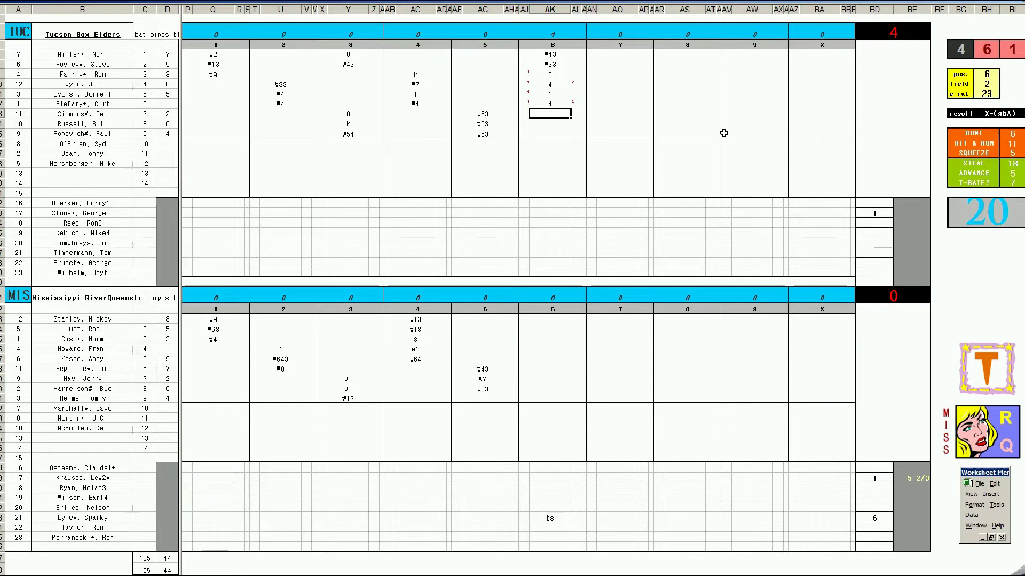
type("#")
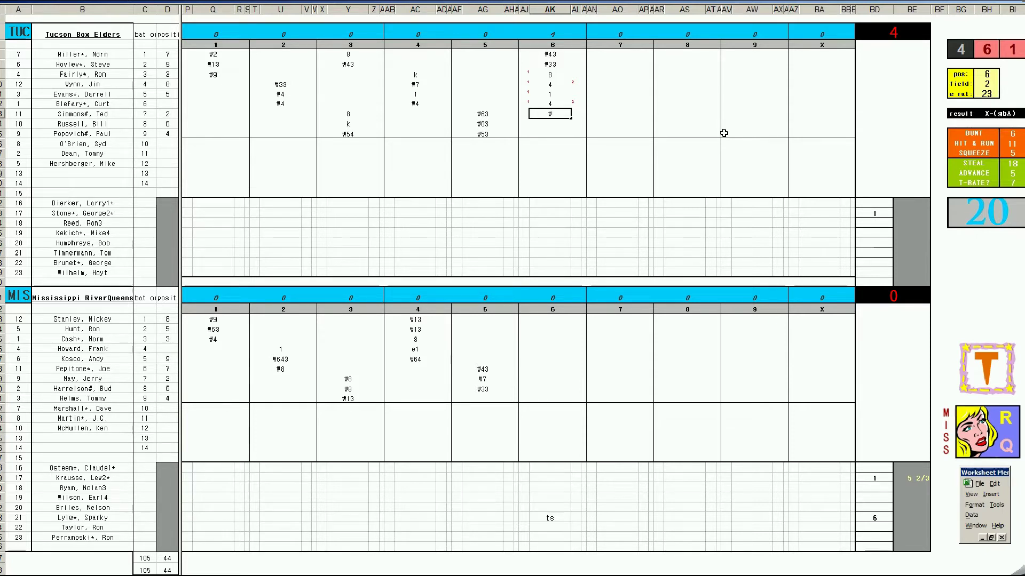
type("63")
Step: Enter #4, k and #63 for Mississippi's sixth-inning batters
left_click(552, 394)
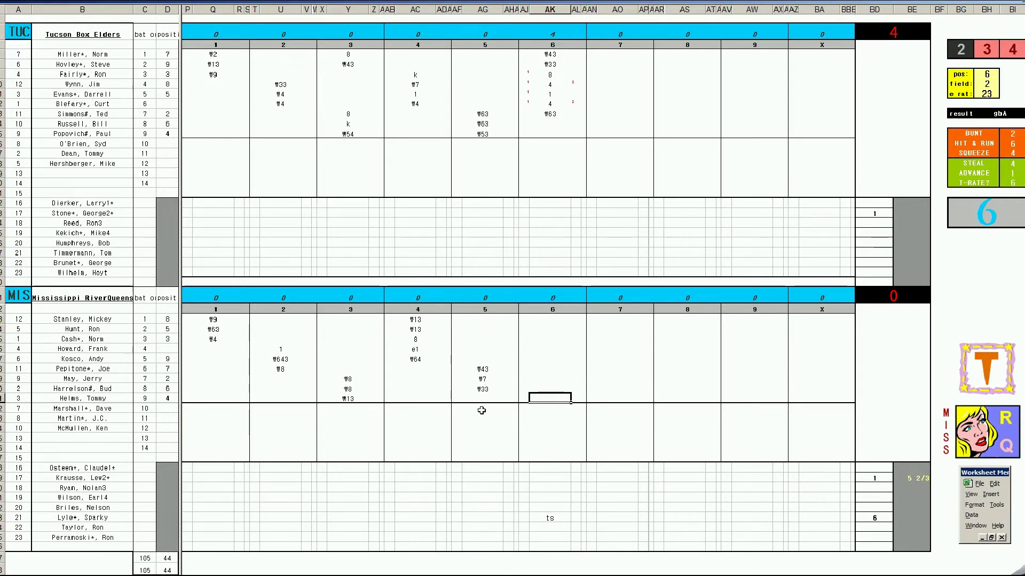
type("#4")
key("Return")
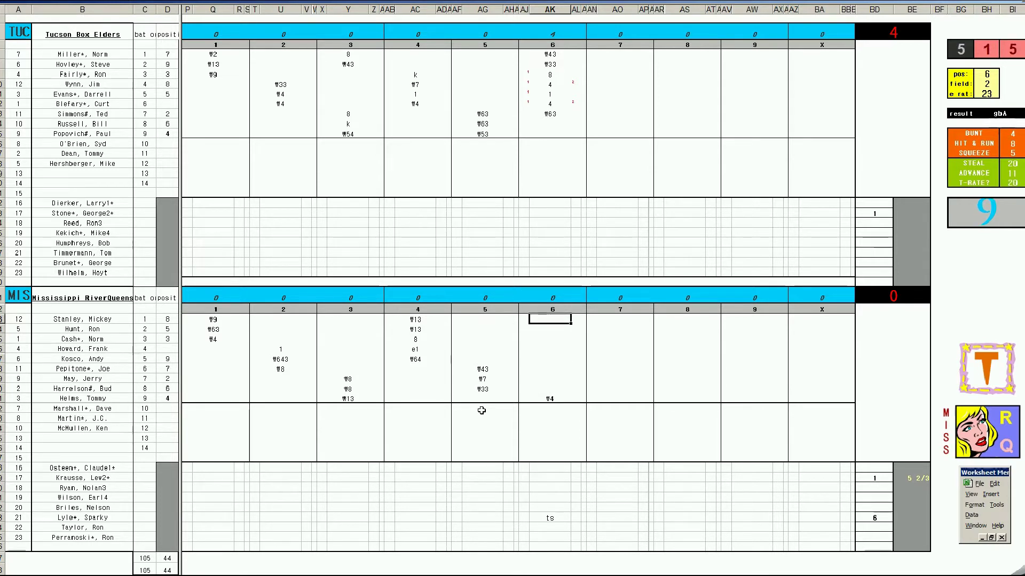
type("k")
key("Return")
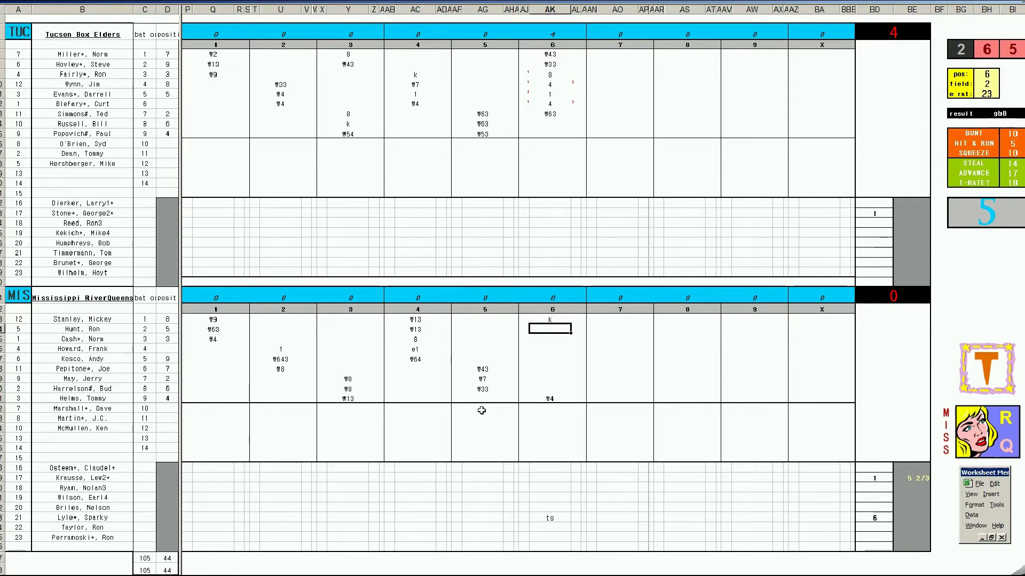
type("#63")
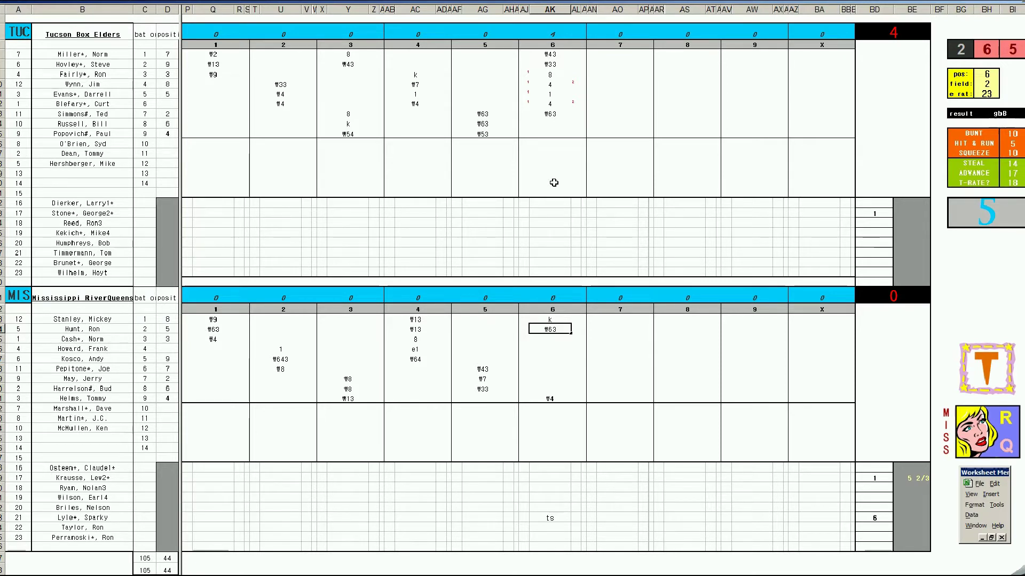
Step: Enter 1, #54 and #4 in Tucson's seventh-inning column, then #53 on a higher row
left_click(610, 124)
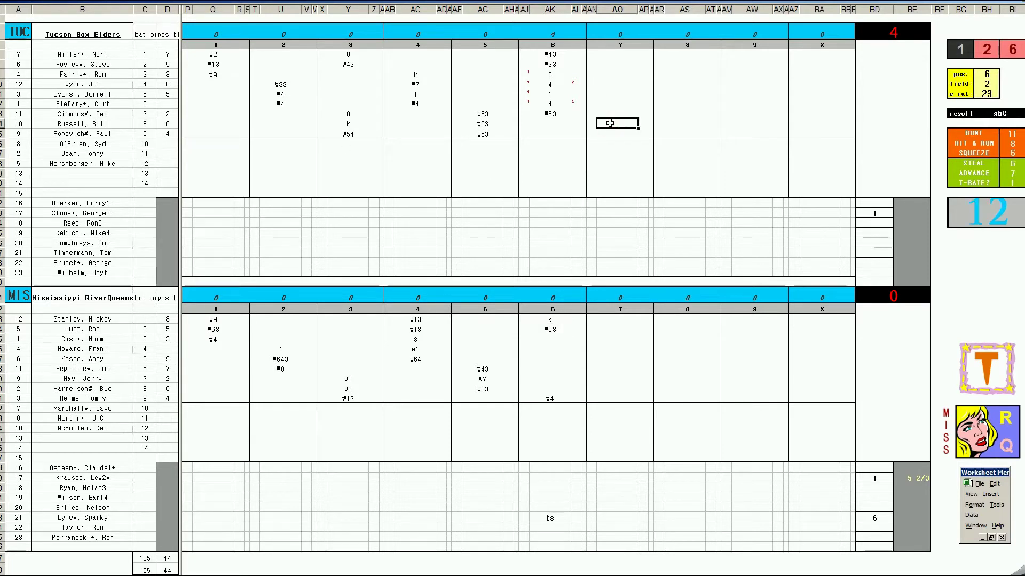
type("1")
key("Return")
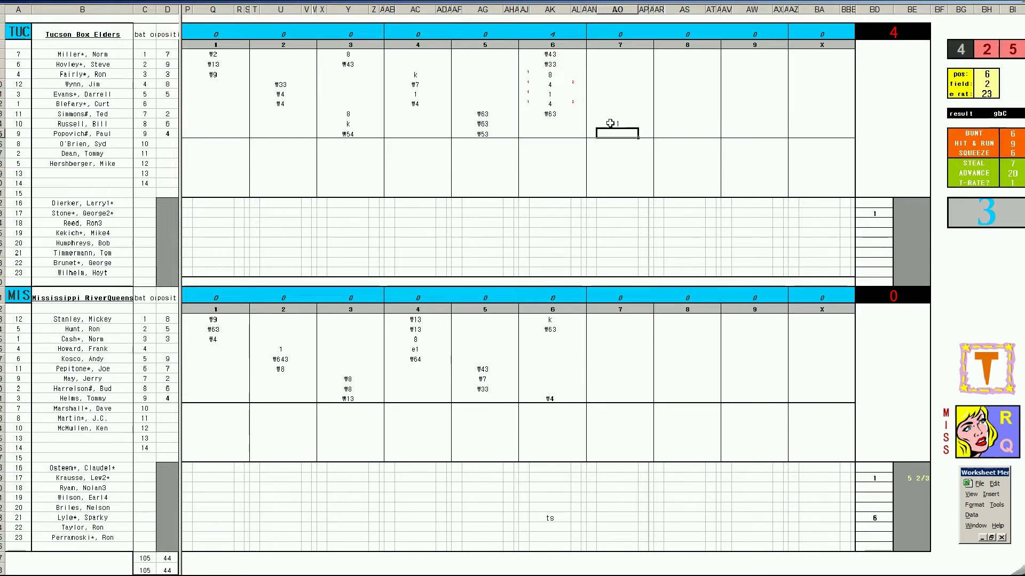
type("#54")
key("Return")
key("Up")
key("Down")
key("Down")
key("Up")
key("Down")
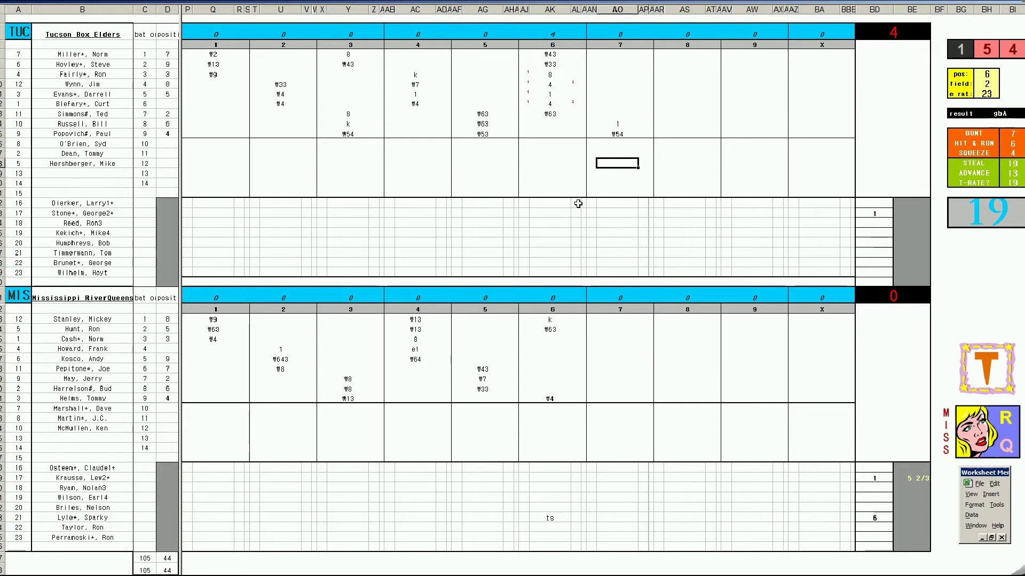
type("#4")
key("Return")
key("Up")
key("Up")
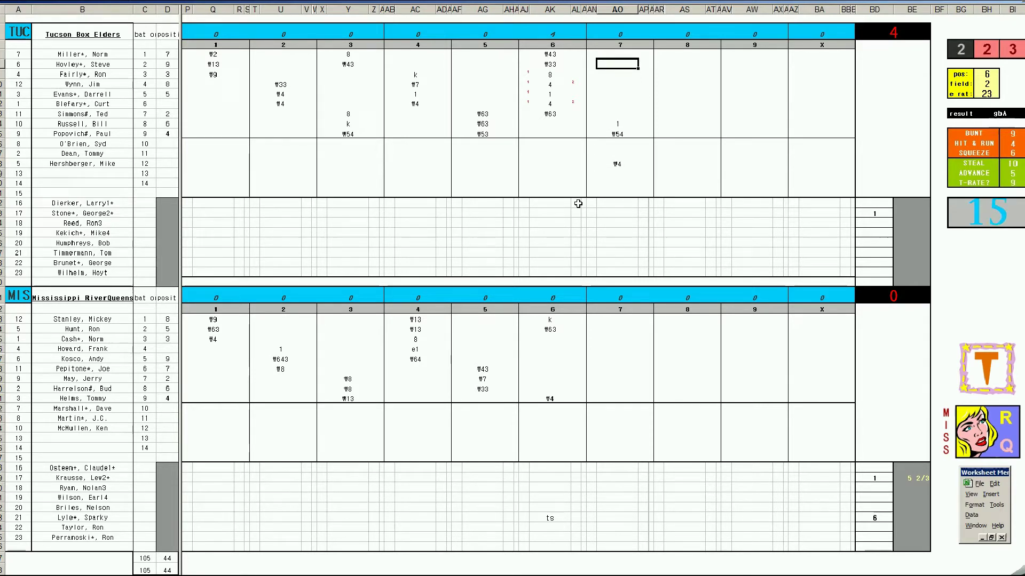
type("#53")
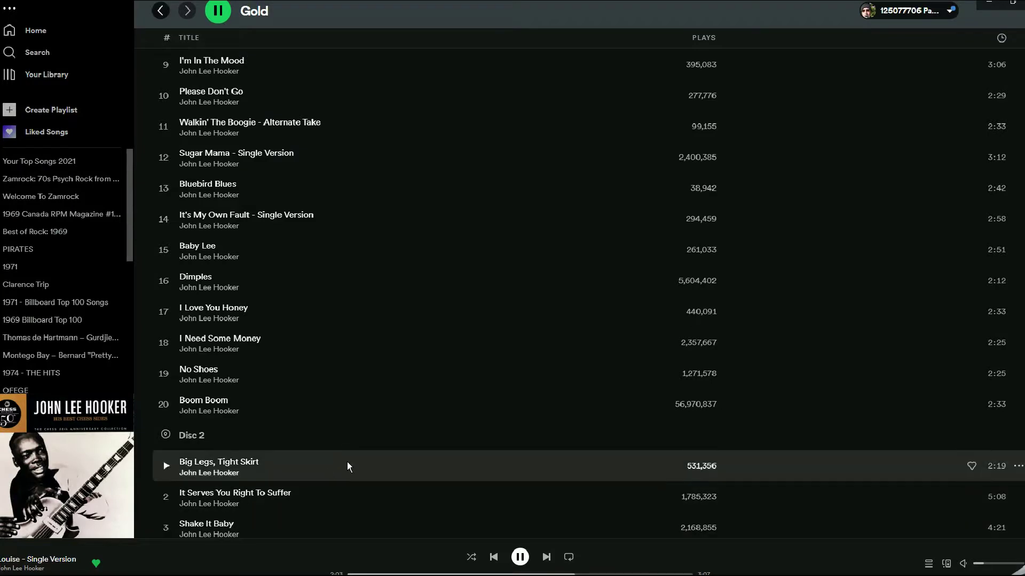
Step: Play Tupelo from the Gold album with shuffle on and volume raised, then return to Excel
scroll(347, 462, "up", 5)
scroll(346, 462, "up", 5)
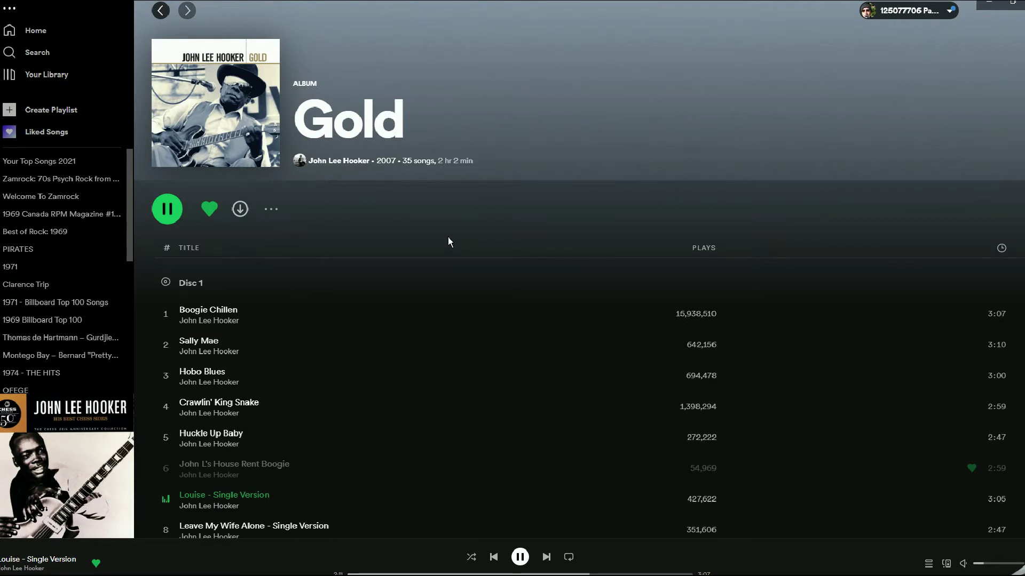
scroll(449, 242, "down", 4)
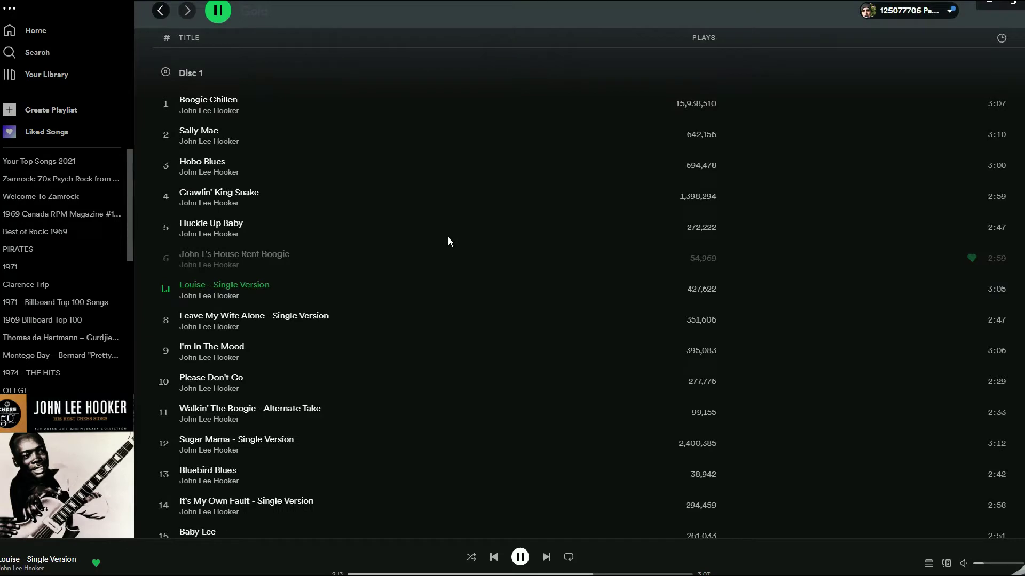
scroll(448, 237, "down", 5)
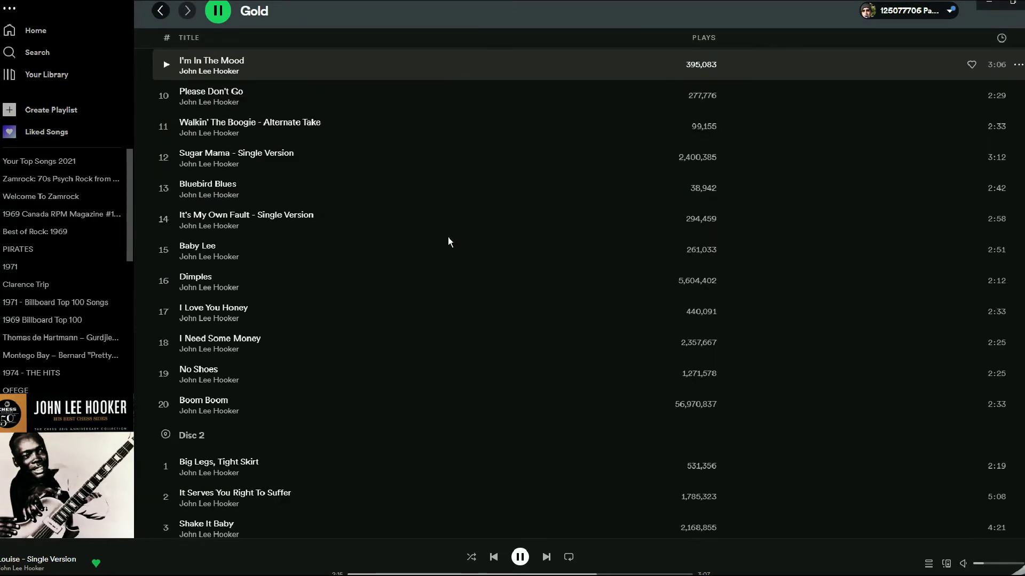
scroll(426, 308, "down", 2)
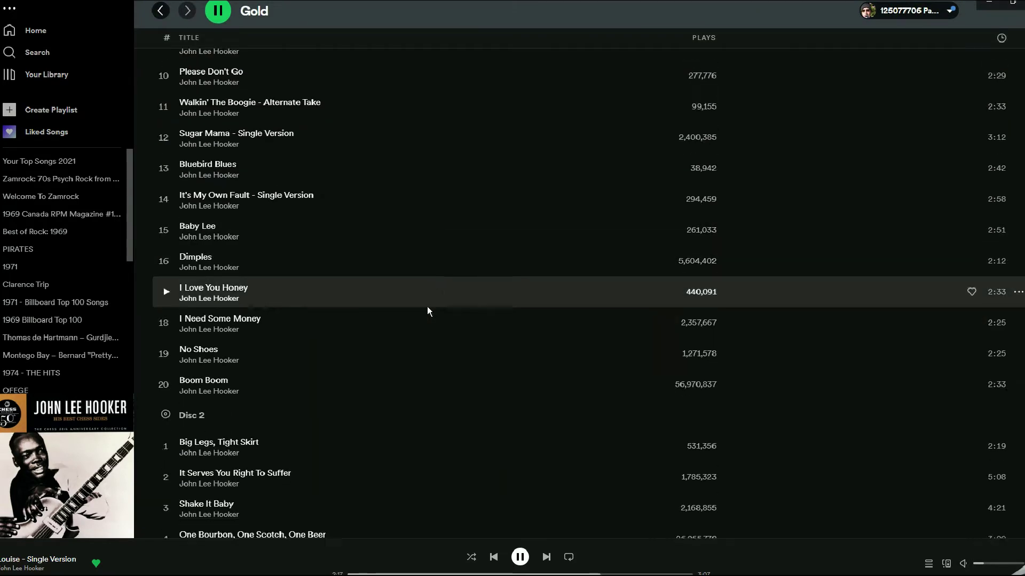
scroll(428, 308, "down", 7)
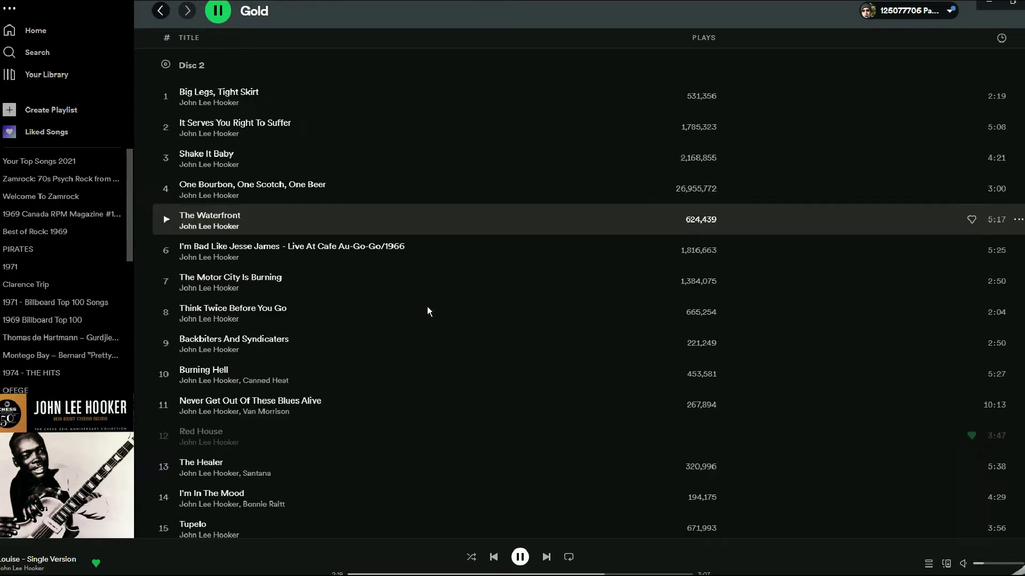
scroll(428, 310, "down", 1)
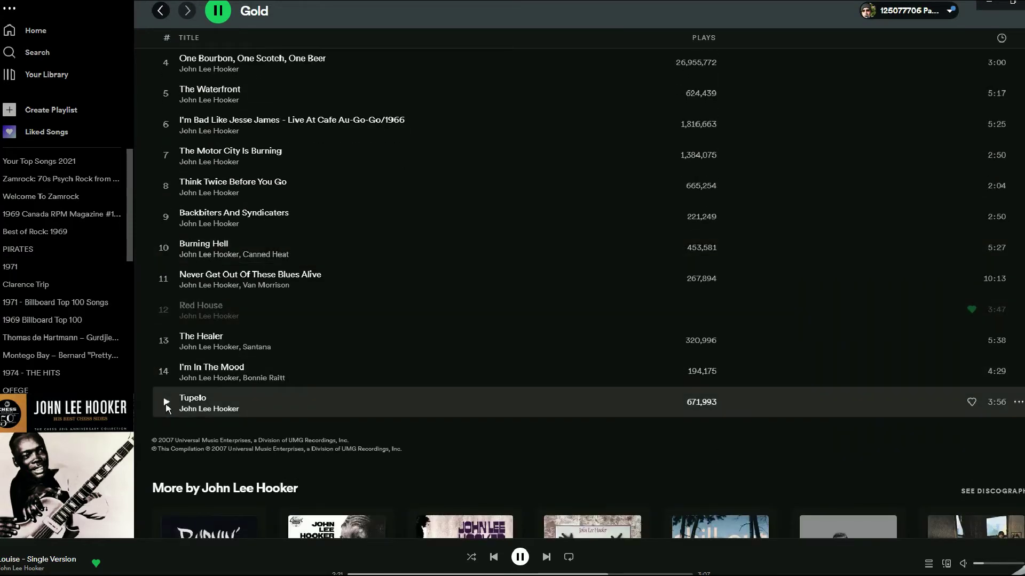
left_click(166, 403)
left_click(473, 557)
left_click_drag(983, 564, 1000, 566)
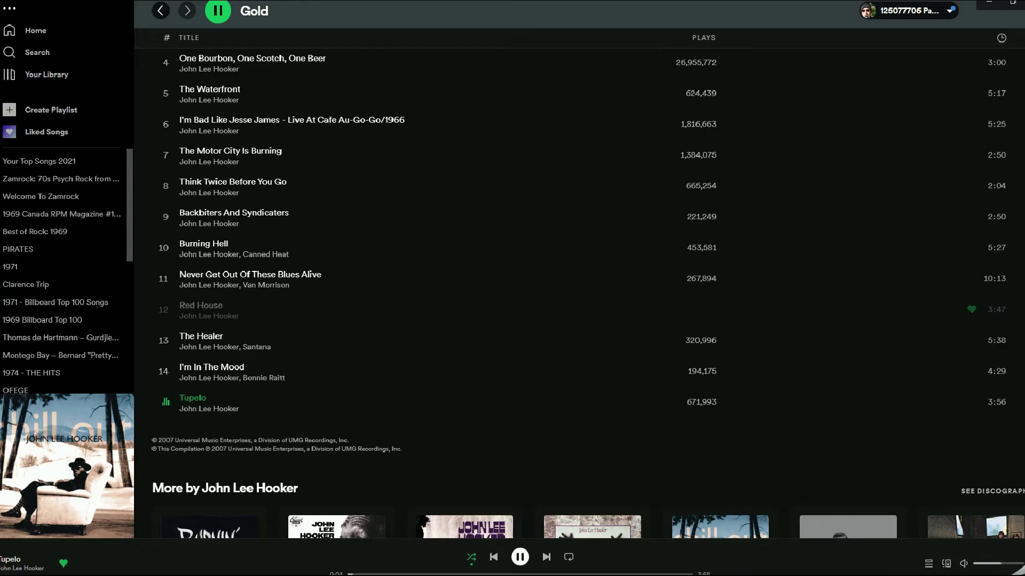
key("alt+Tab")
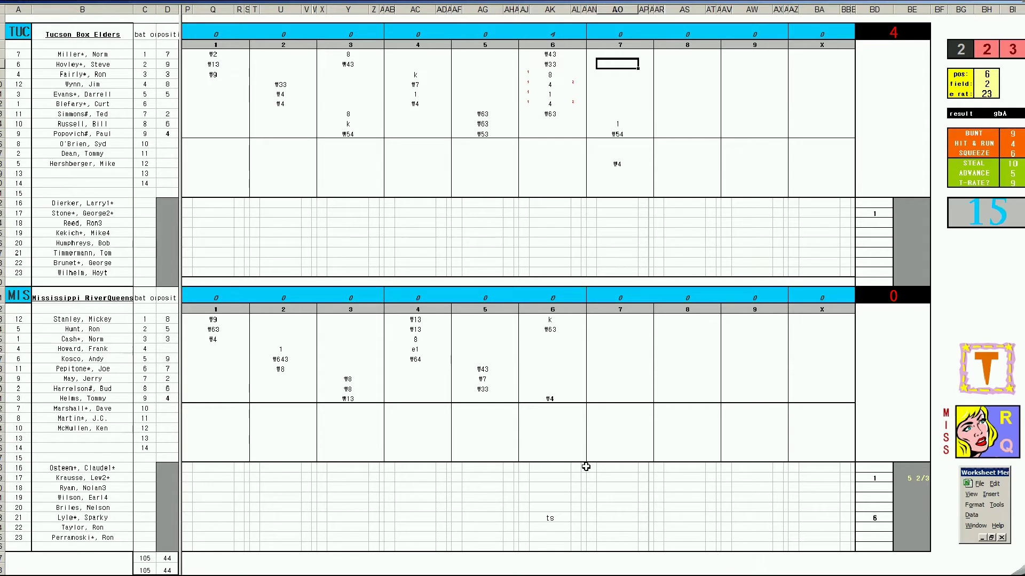
Step: Record #8, 2, 1 and 8 with one run in Mississippi's seventh inning, rerolling with F9
left_click(613, 339)
type("#8")
key("Return")
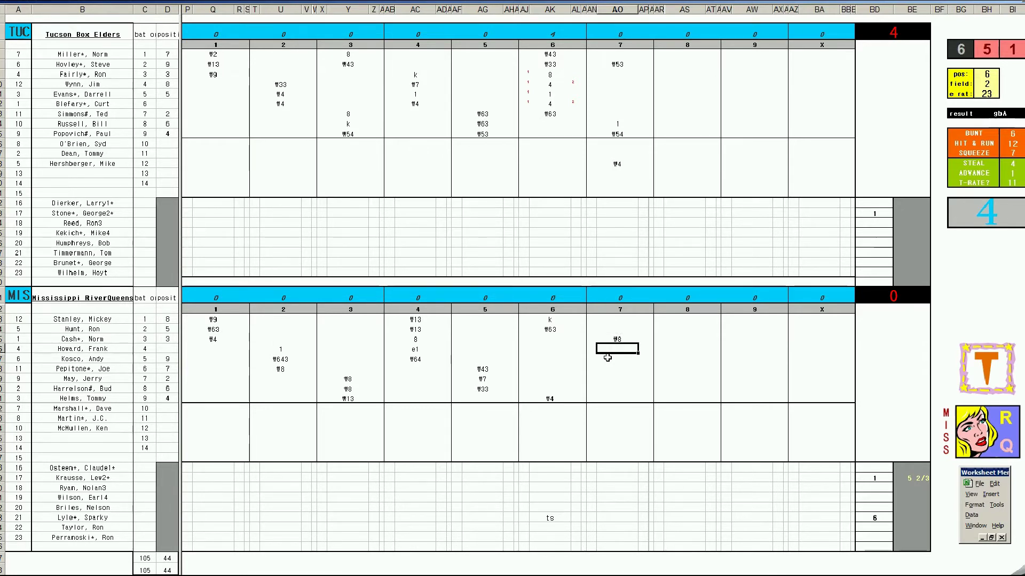
type("2")
key("Return")
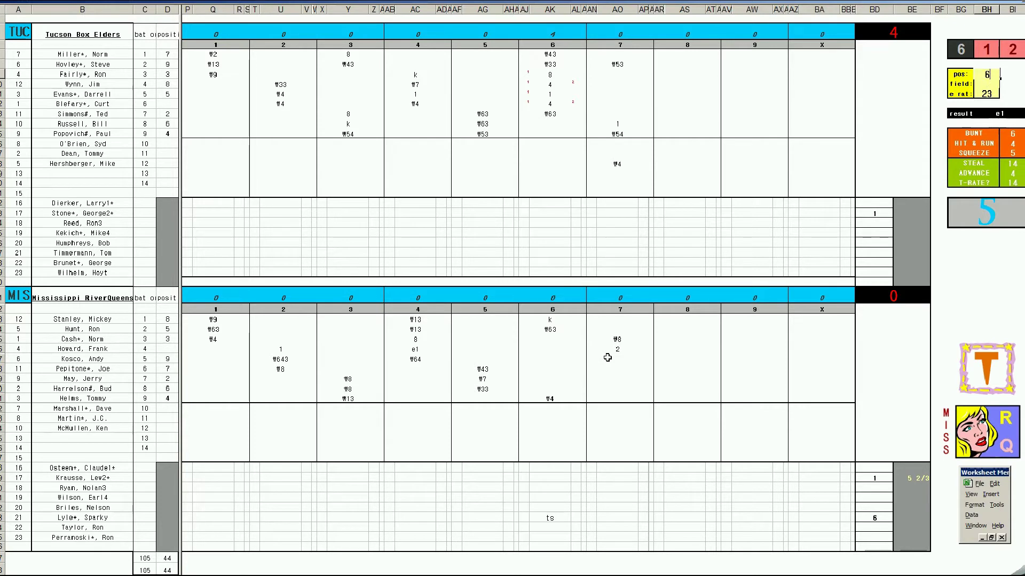
key("F9")
key("Return")
key("Return")
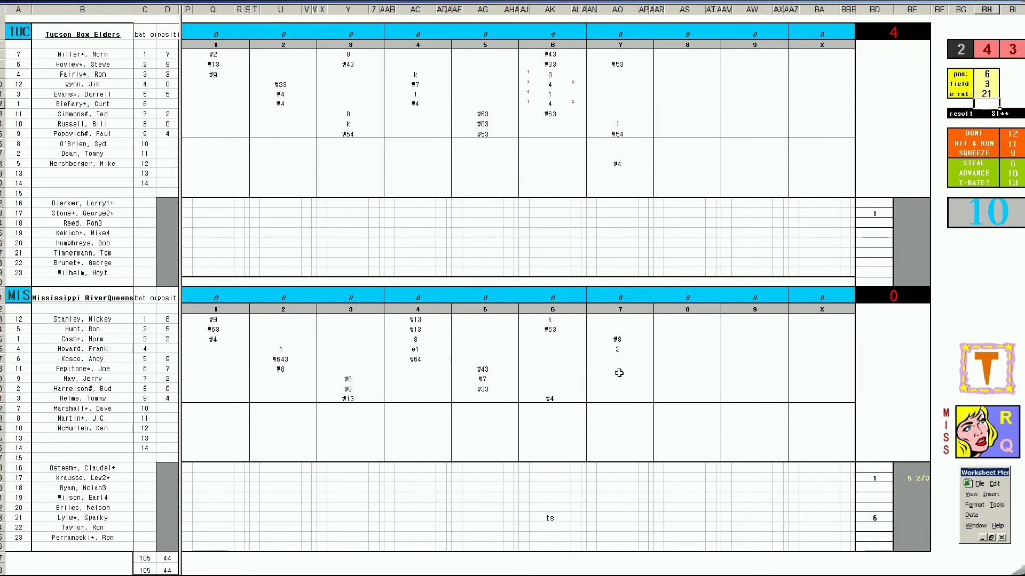
left_click(622, 358)
type("1")
key("Return")
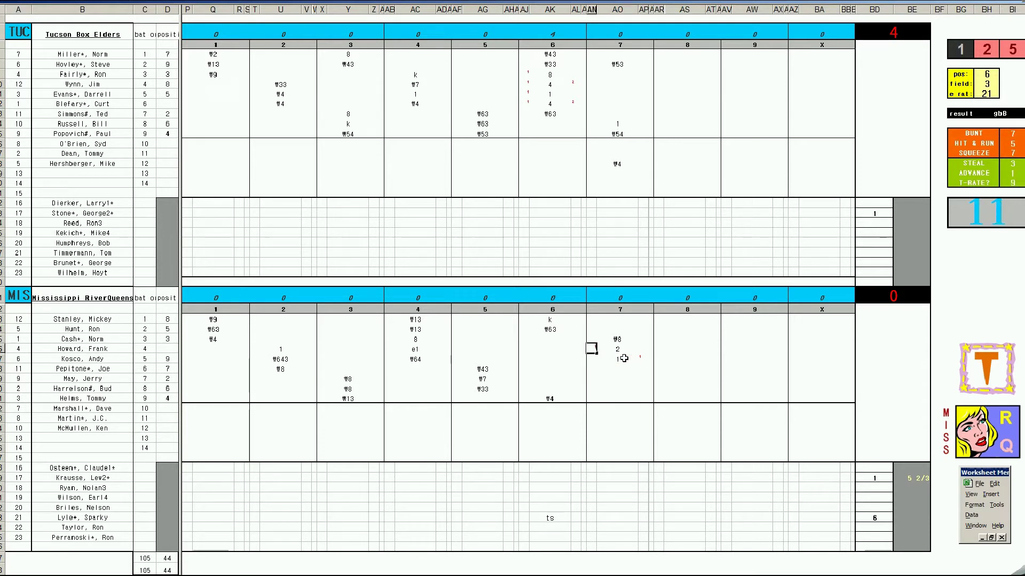
type("1")
key("Return")
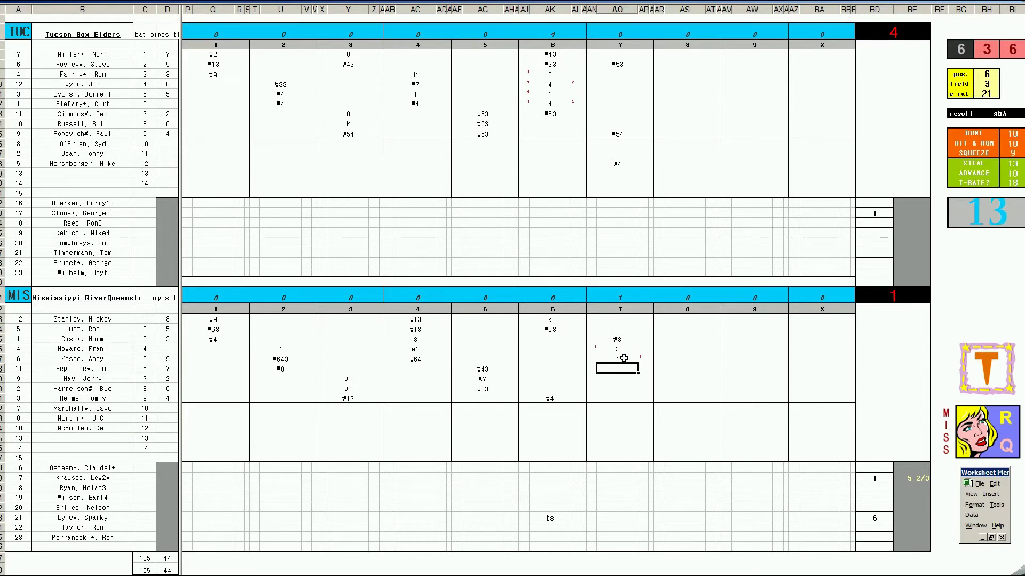
type("8")
Step: Credit Tucson's starting pitcher with 6 1/3 innings pitched
left_click(900, 213)
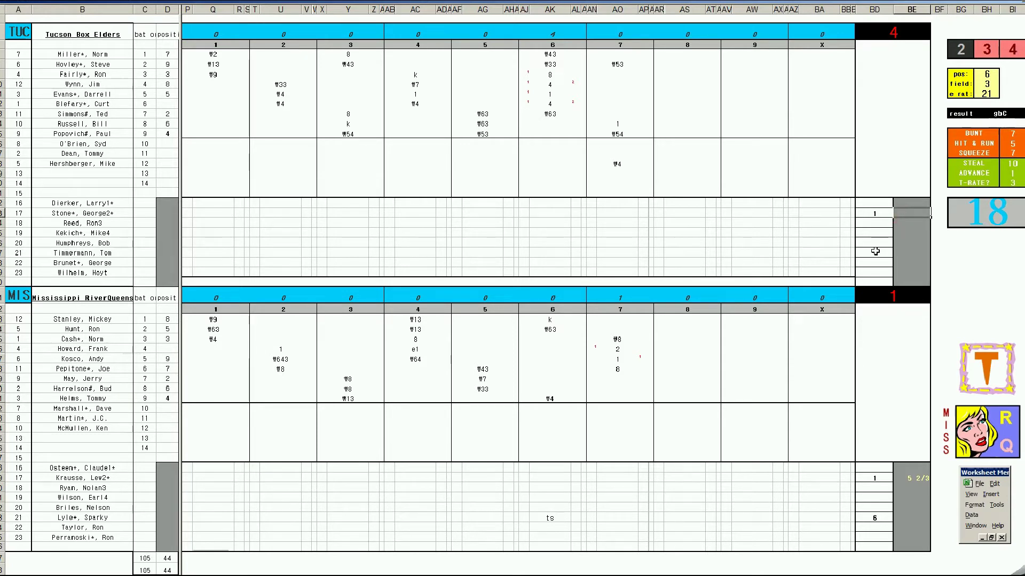
type("6 1/3")
key("Return")
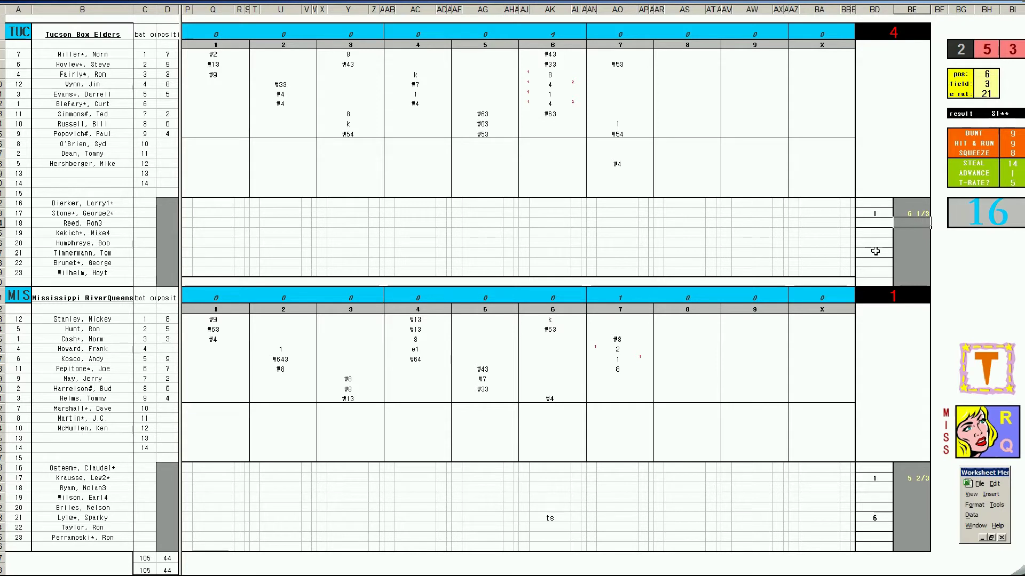
Step: Log a Tucson reliever entering in inning 7, marked 'jcm' in the inning-7 column
key("Down")
key("Left")
key("Down")
type("7")
key("Return")
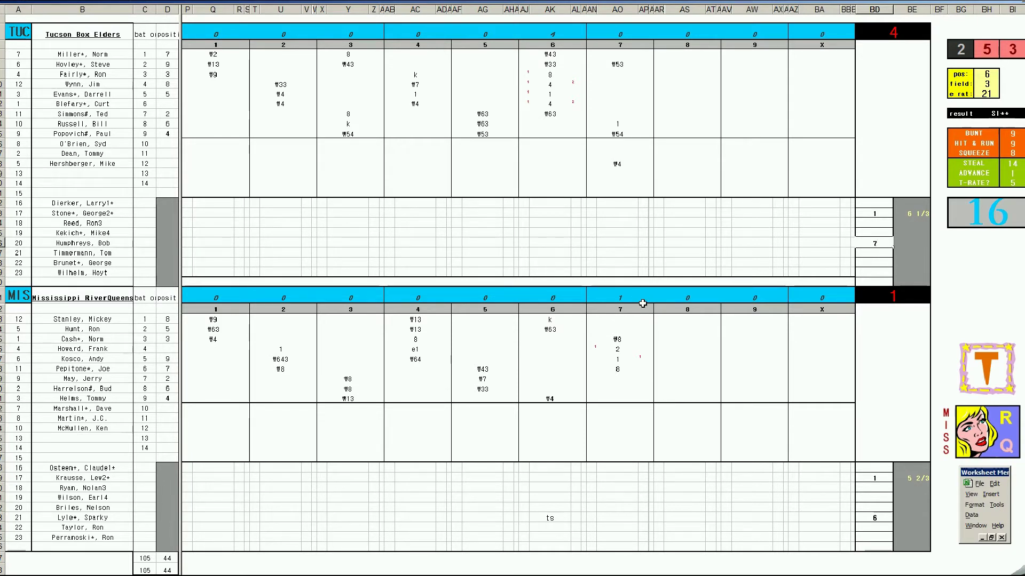
key("Left")
key("Left")
key("Left")
key("Left")
key("Left")
key("Left")
key("Left")
key("Left")
key("Left")
key("Left")
key("Left")
key("Left")
key("Left")
key("Left")
key("Left")
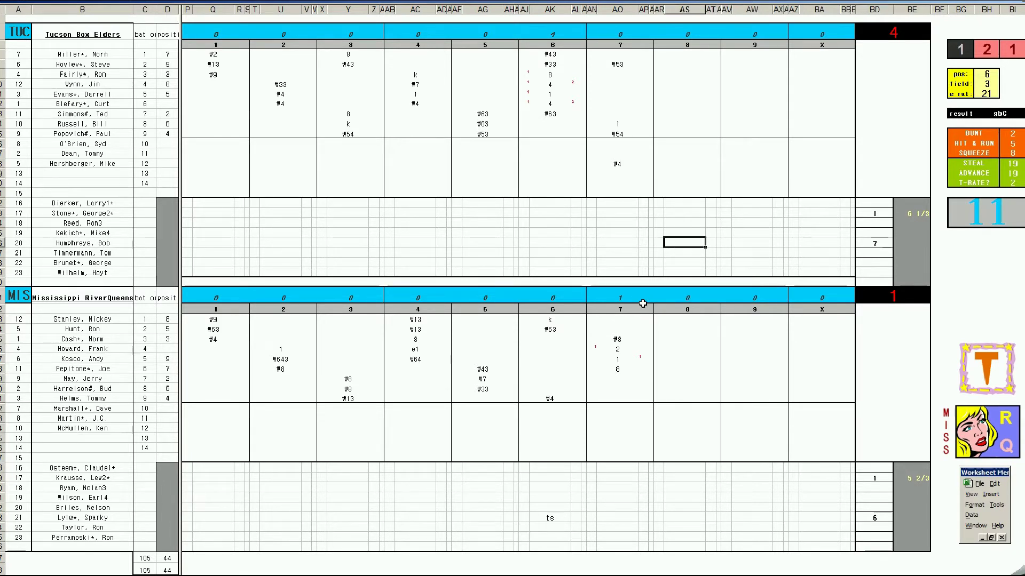
type("jm")
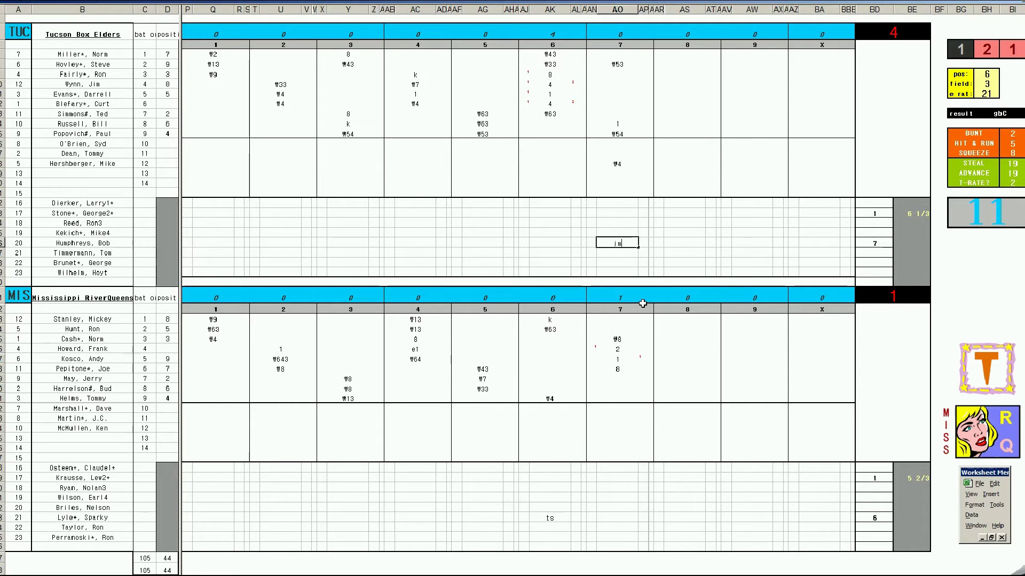
key("BackSpace")
type("cm")
Step: Add #8 and #53 to Mississippi's seventh inning and start the pitcher's innings entry
left_click(617, 416)
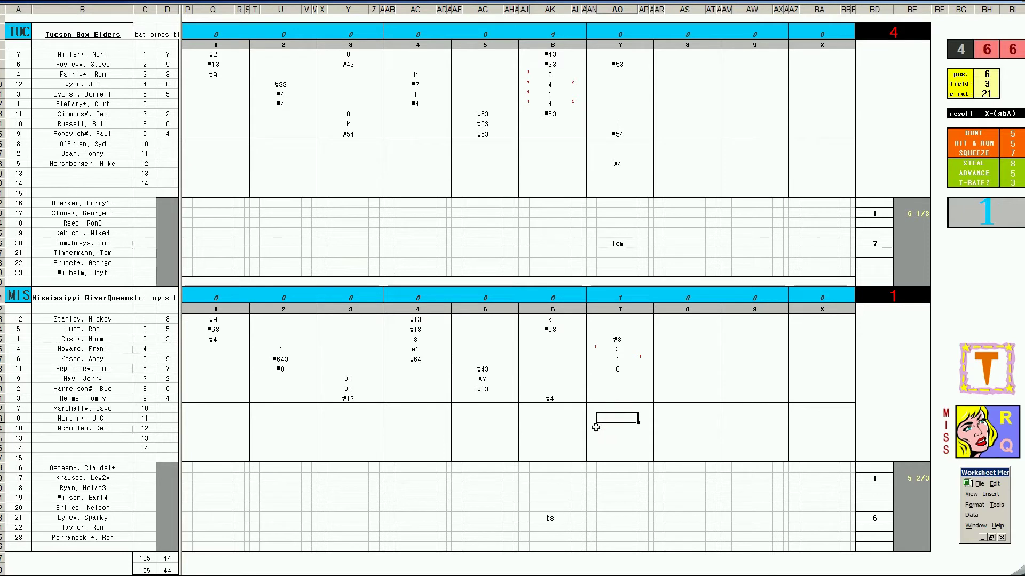
type("#8")
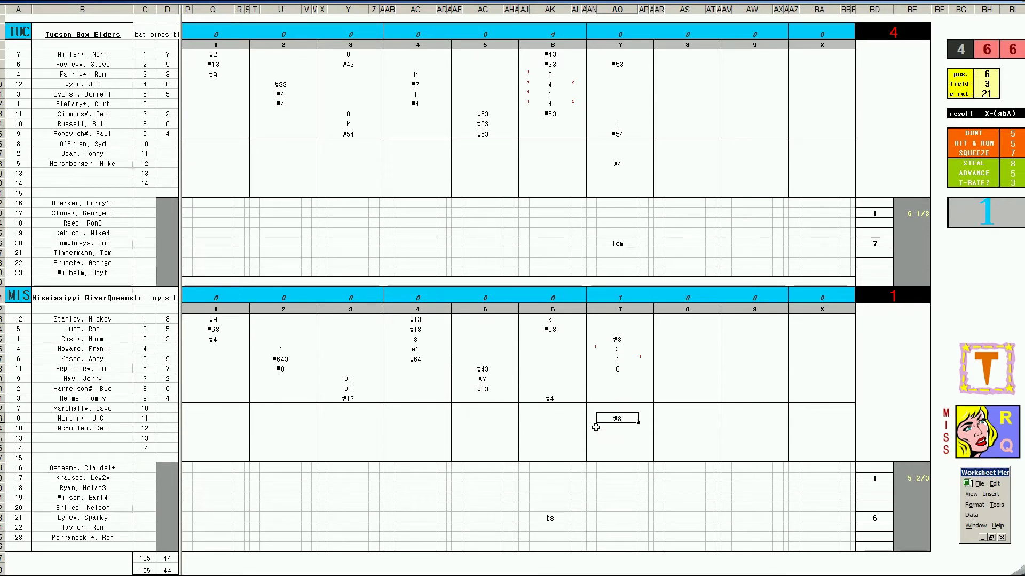
key("Up")
key("Up")
key("Up")
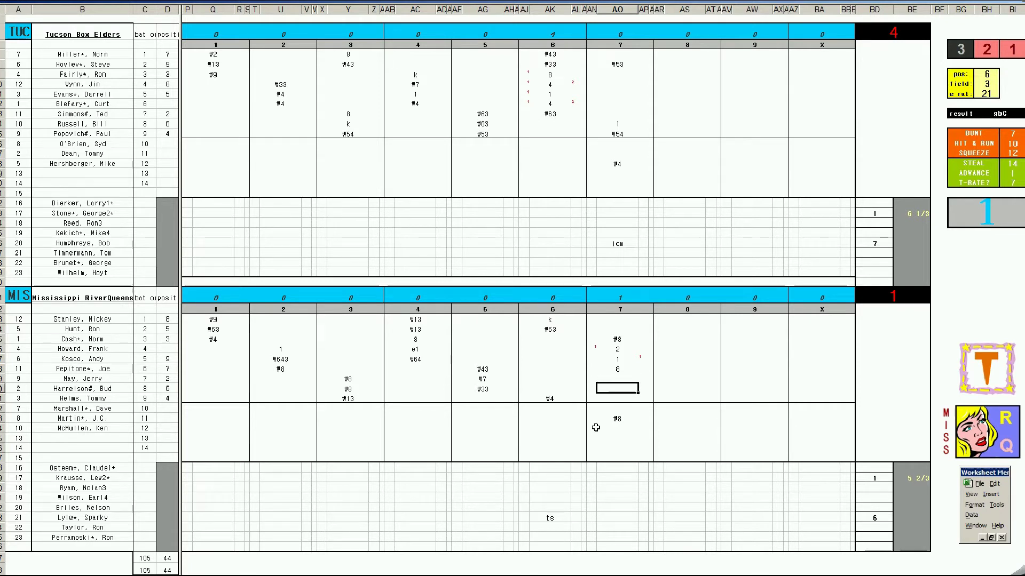
type("#53")
left_click(900, 517)
type("+4/3")
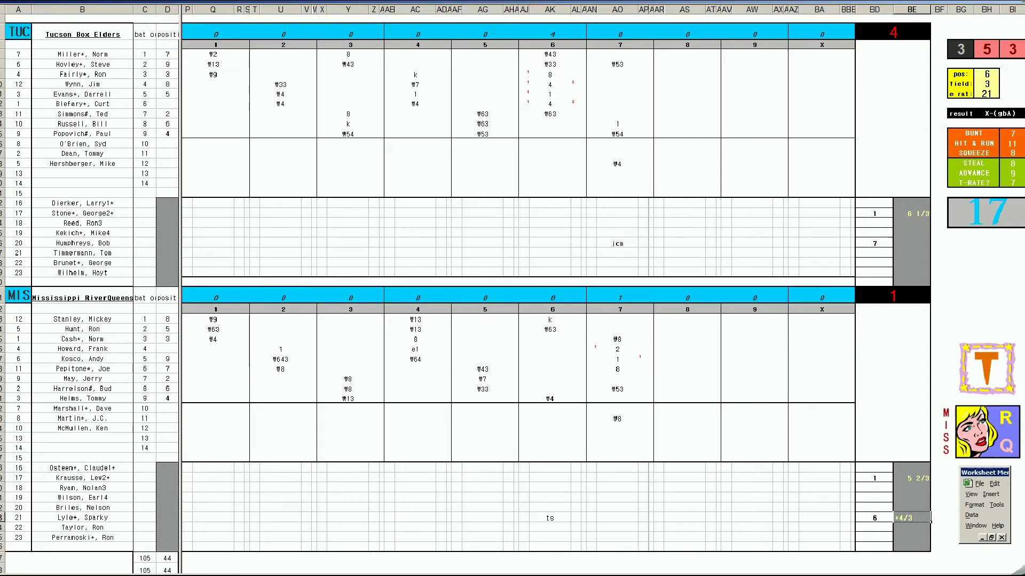
Step: Lower the Spotify playback volume and bring the Excel scoresheet back to the front
left_click(828, 570)
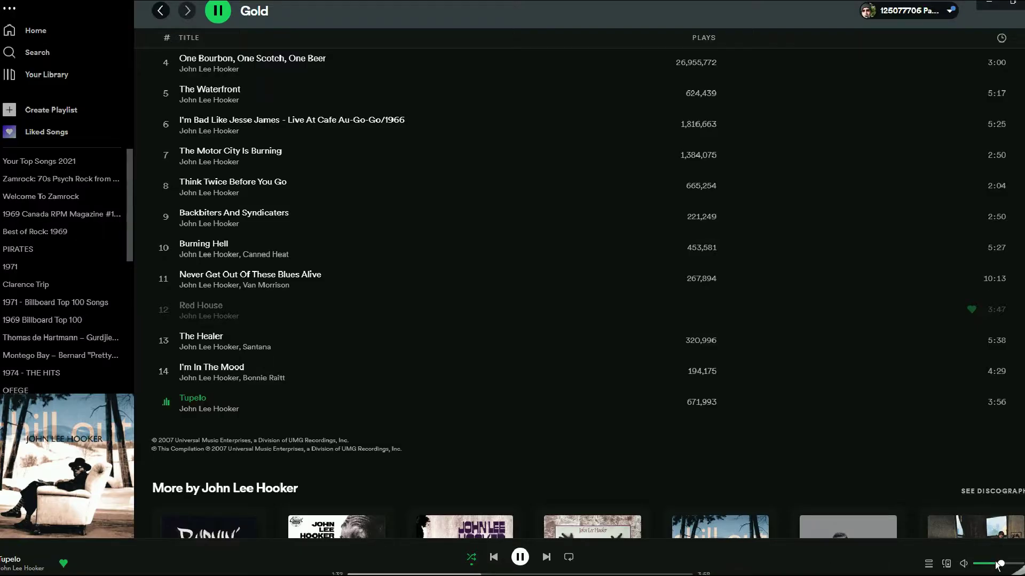
left_click_drag(1002, 564, 988, 564)
key("alt+Tab")
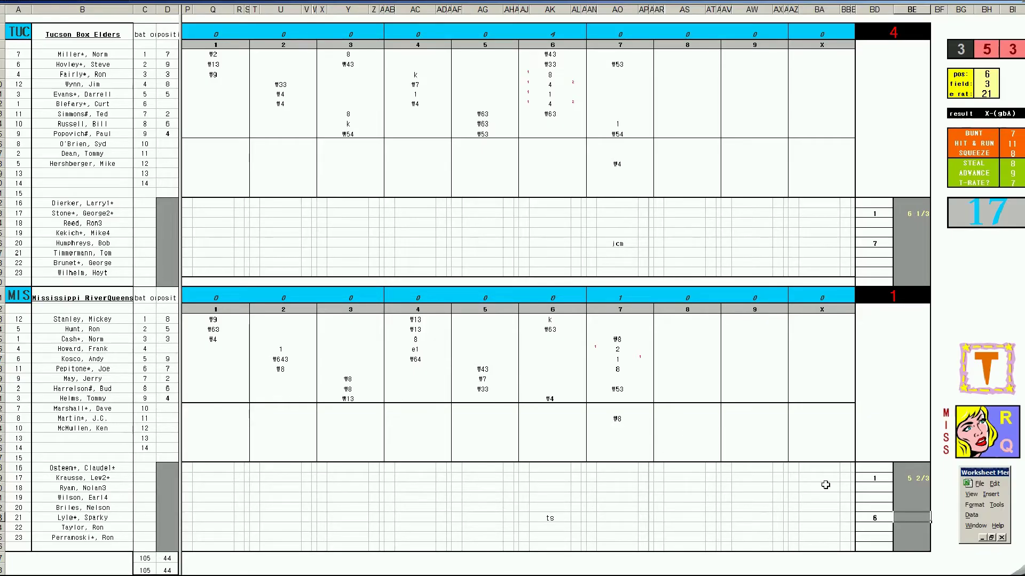
Step: Enter 8 in the BD cell of the last Mississippi pitcher row for an inning-8 reliever
left_click(871, 536)
type("8")
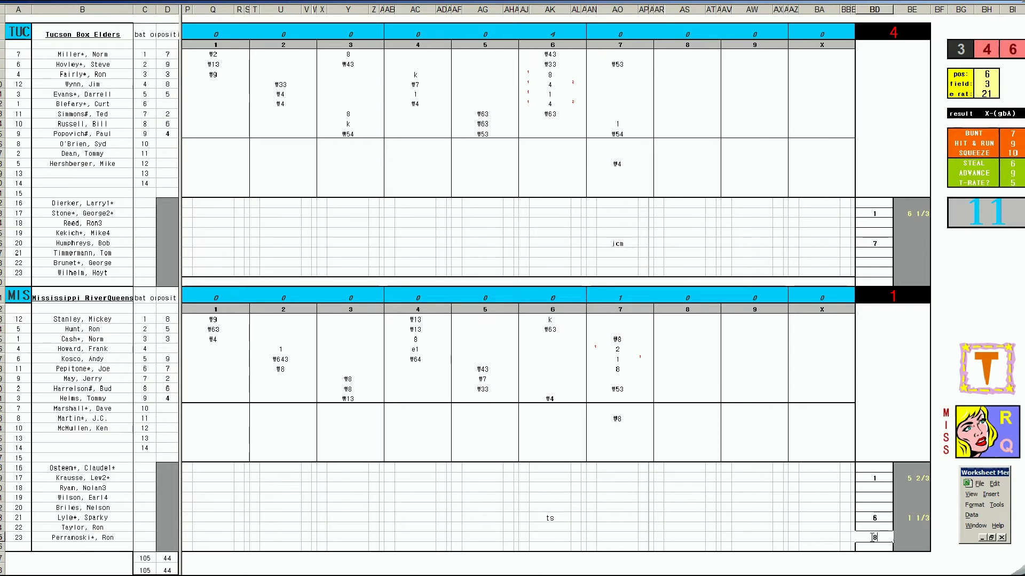
key("Return")
Step: Enter ₩63 and ₩8 for Tucson's first two batters in the 8th inning
left_click(667, 75)
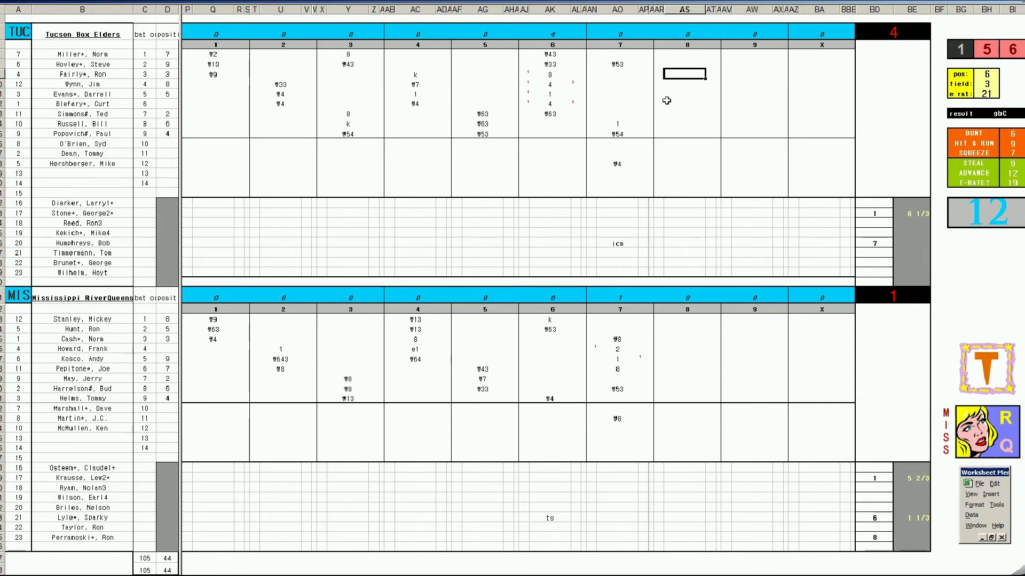
type("\\63")
key("Return")
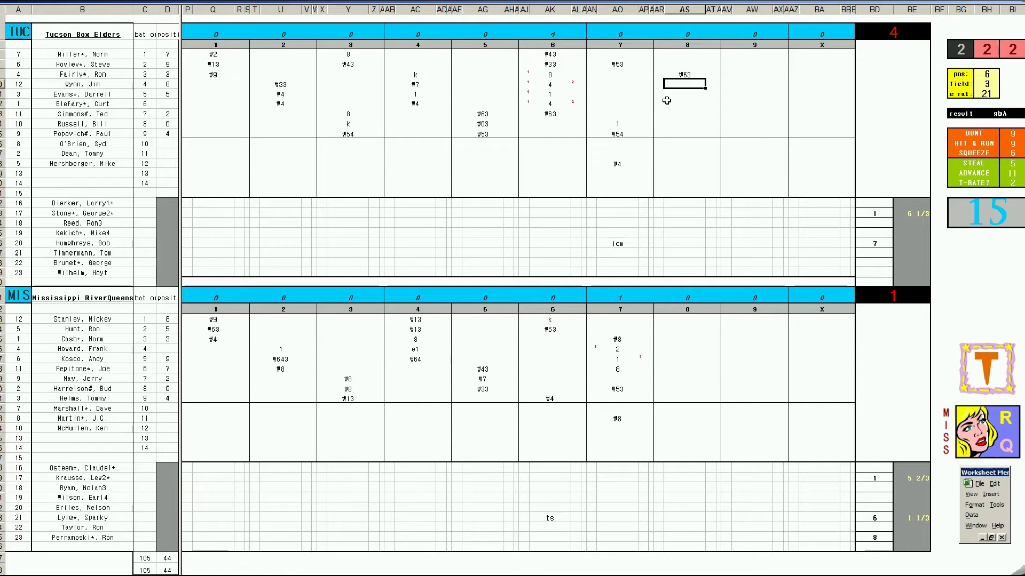
type("\\8")
key("Return")
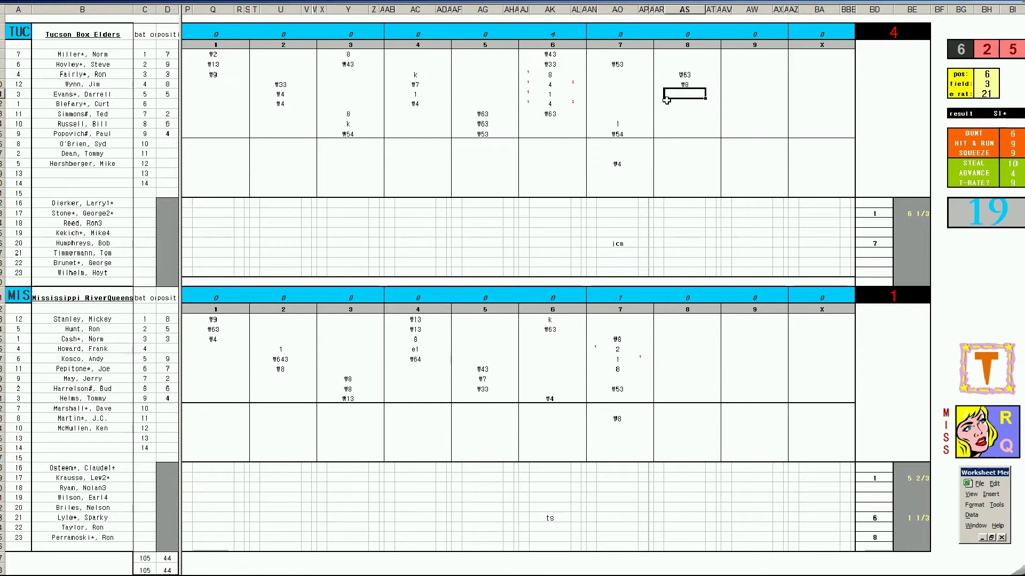
Step: Add two 1 entries in the lower 8th-inning rows and ₩53 for the next batter
key("Down")
key("Down")
key("Down")
key("Down")
key("Down")
key("Down")
type("1")
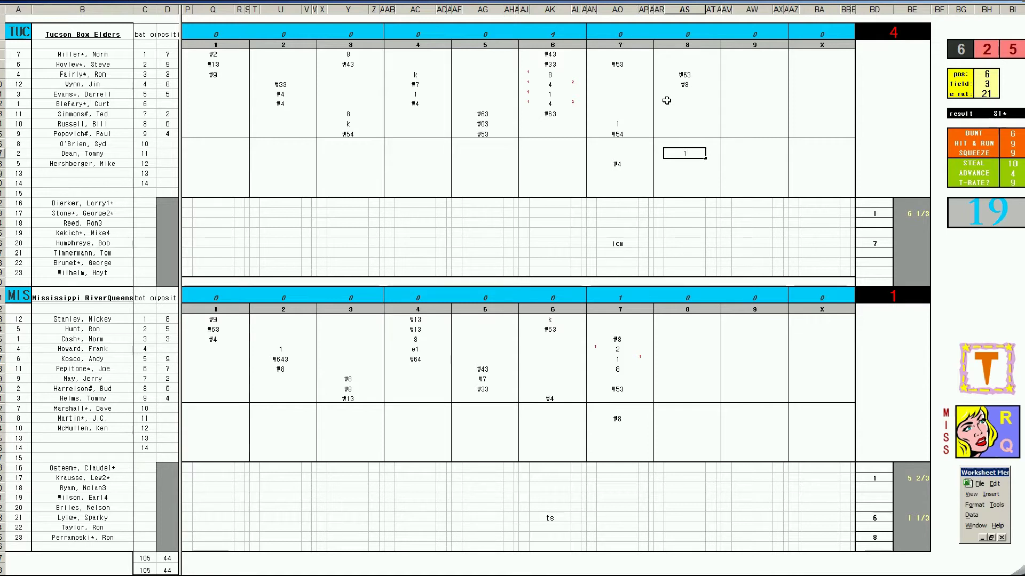
key("Up")
key("Up")
key("Up")
key("Down")
key("Down")
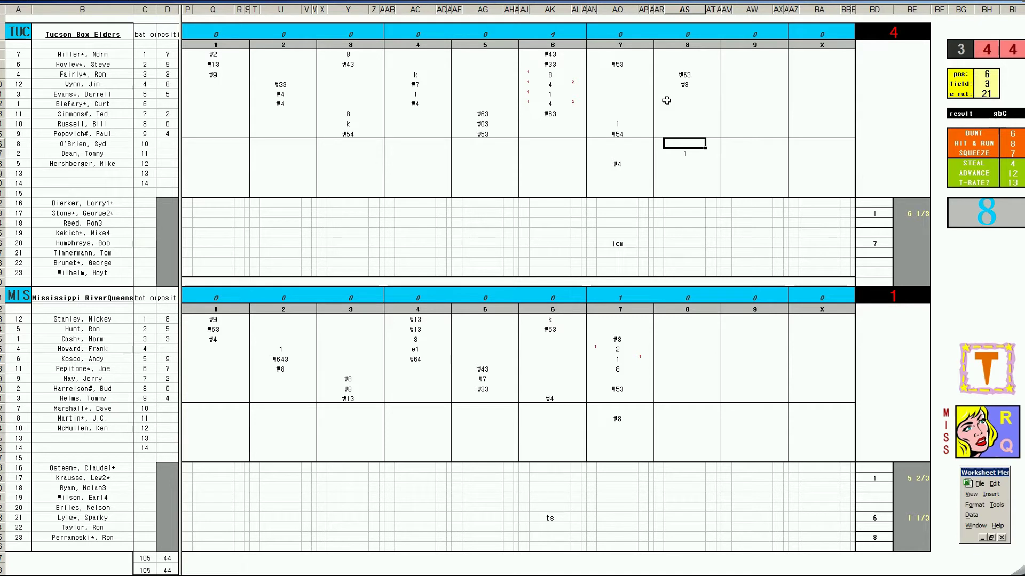
type("1")
key("Return")
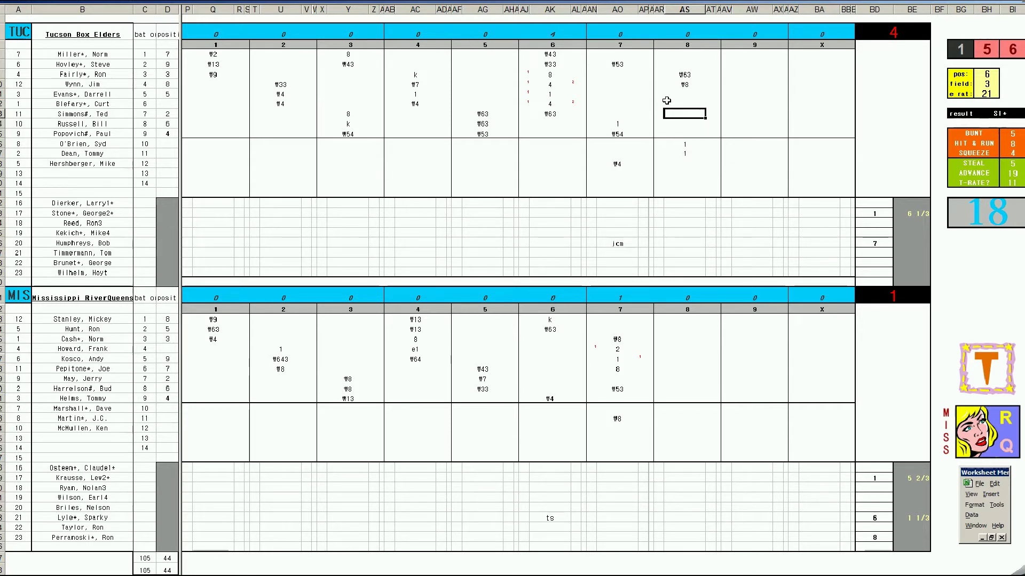
type("#53")
Step: Set Mississippi's pos, field and e rat values to 4, 2 and 8
left_click(685, 399)
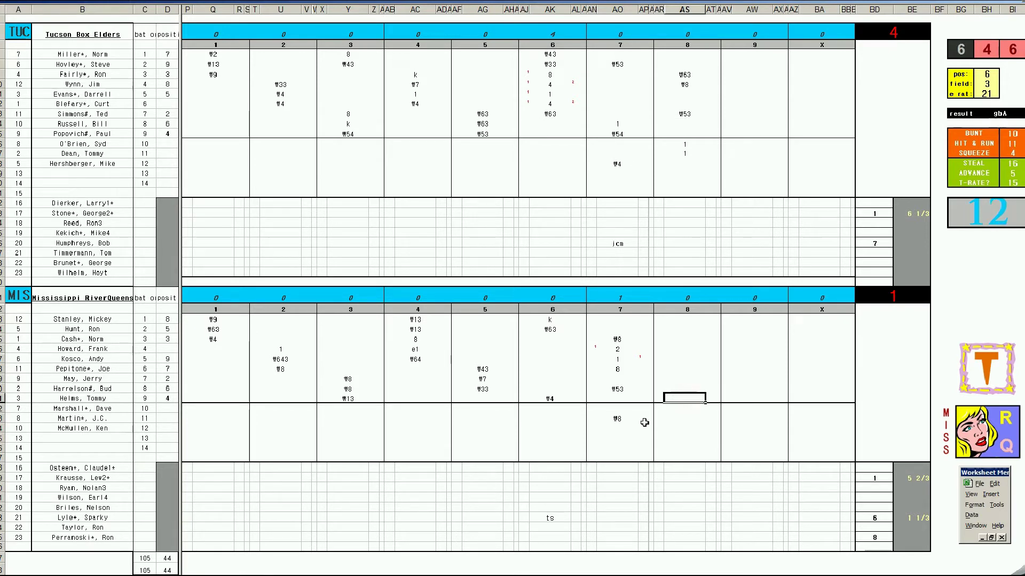
type("4")
key("Return")
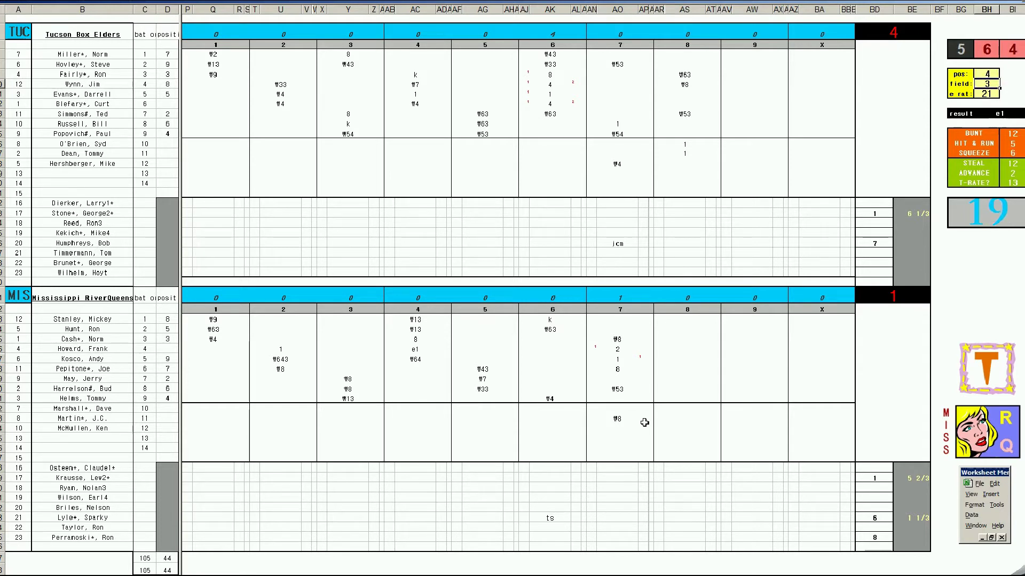
type("2")
key("Return")
type("8")
key("Return")
Step: Score Mississippi's 8th inning ₩43, k, ₩63 and add +5/3 to the Tucson reliever's innings
left_click(678, 400)
type("\\43")
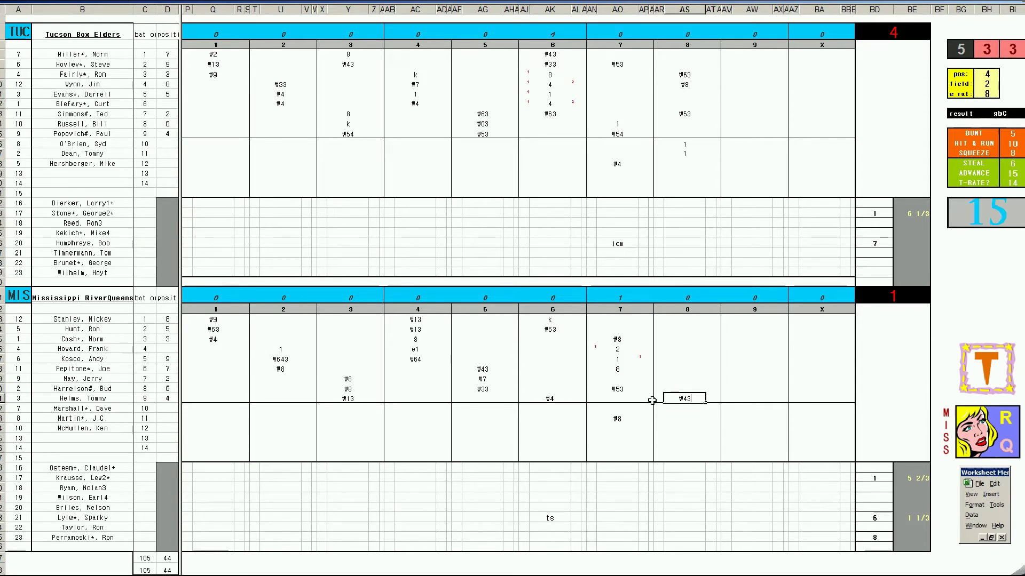
key("Return")
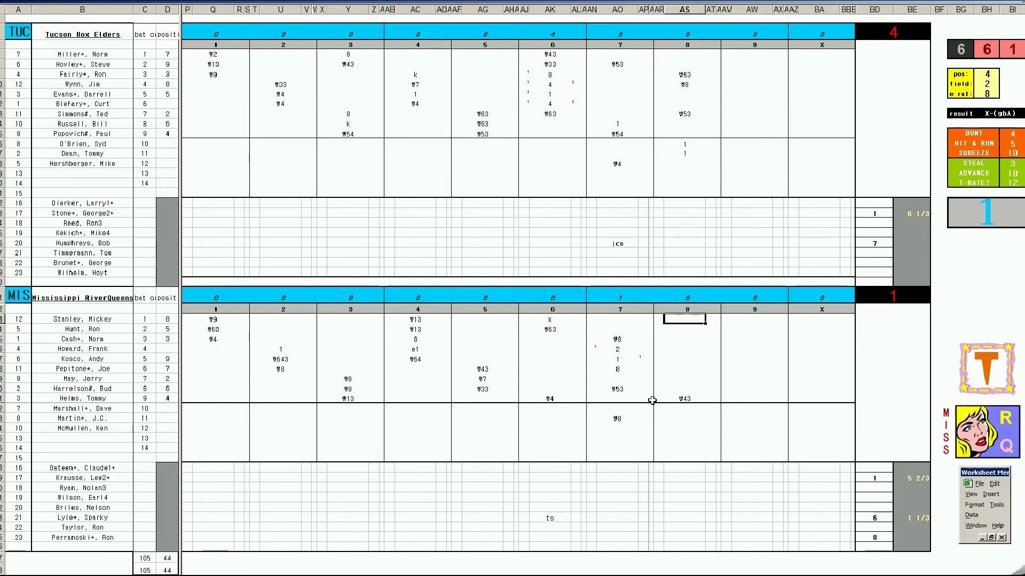
type("k")
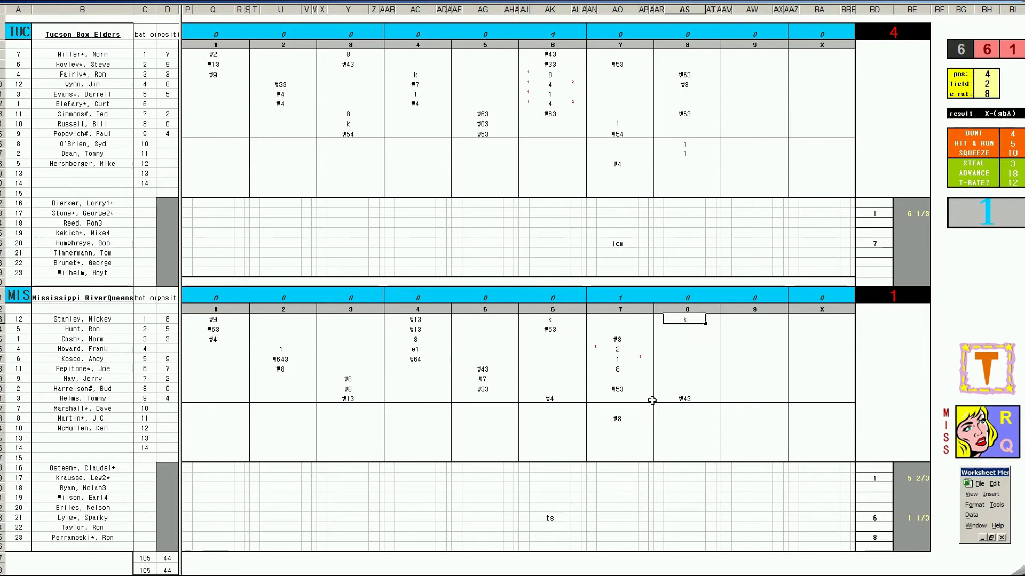
key("Return")
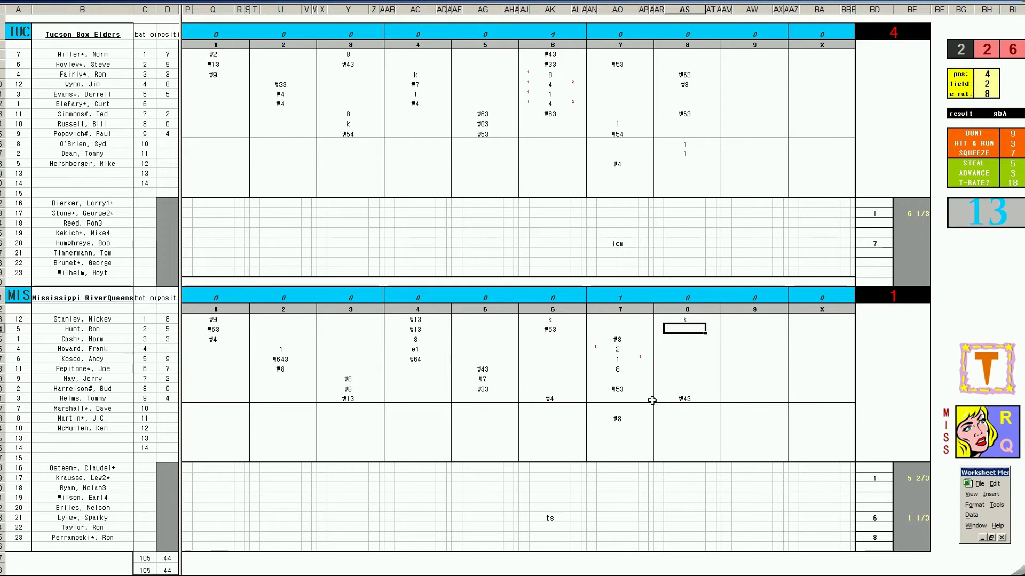
type("₩63")
left_click(903, 245)
type("+5/3")
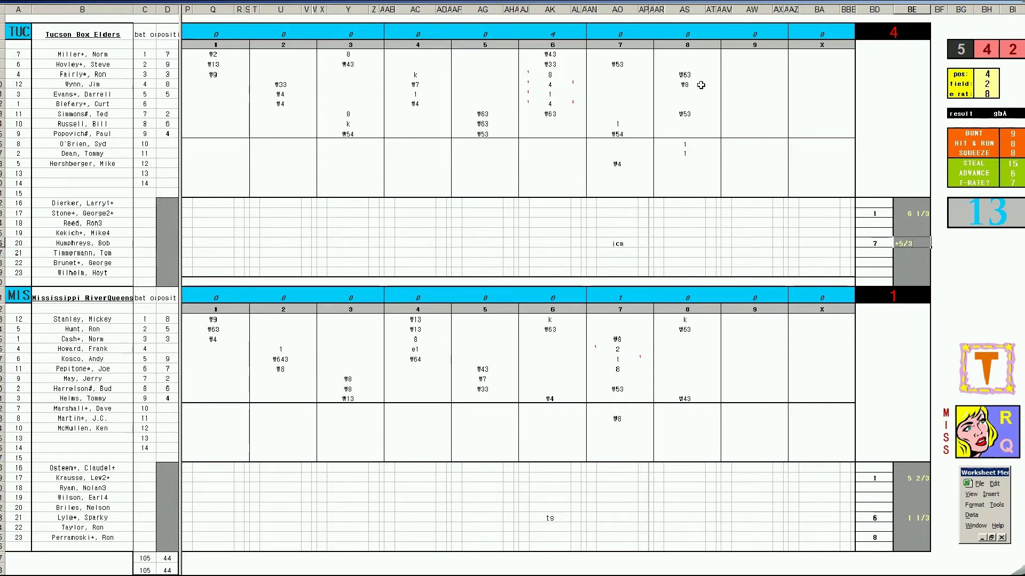
Step: Enter 1, 3 and 2 in Tucson's 9th-inning column with a run marker of 1
left_click(730, 123)
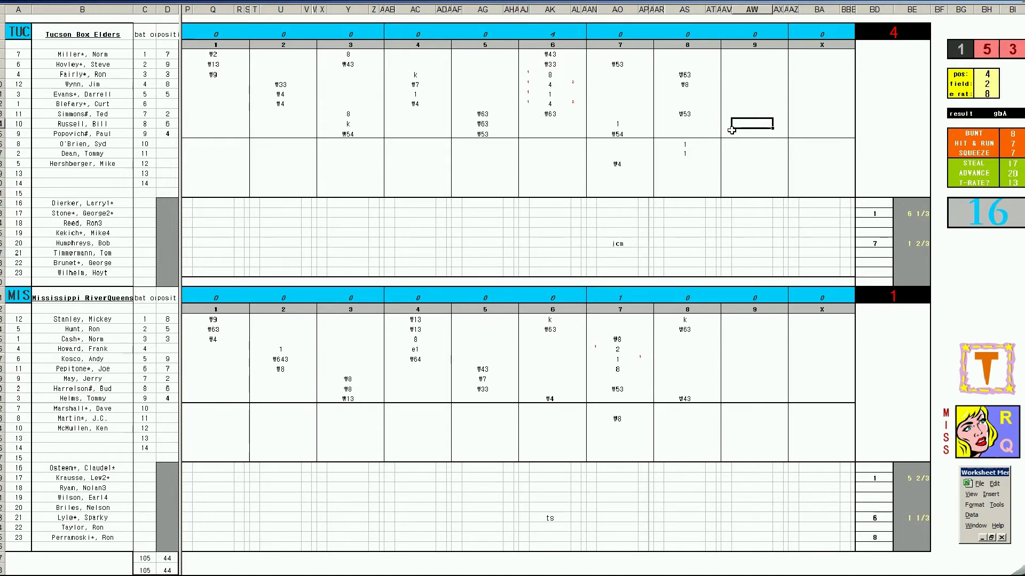
type("1")
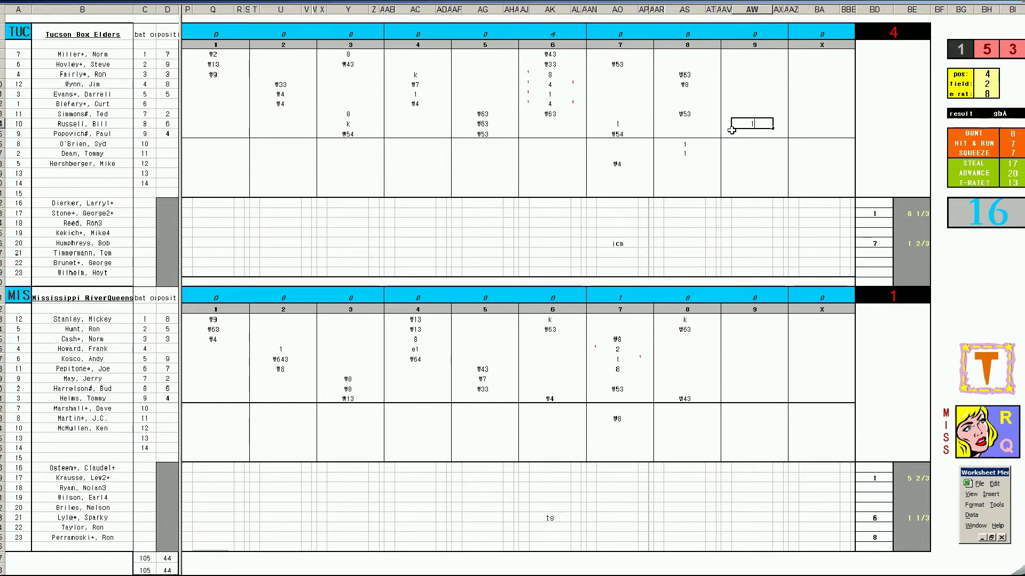
key("Return")
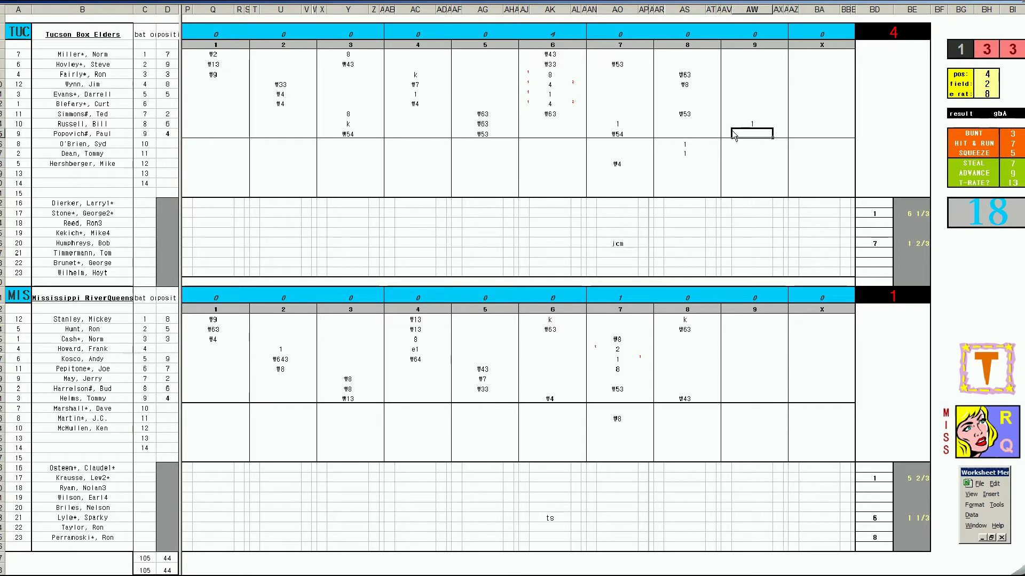
key("Up")
key("Right")
key("Right")
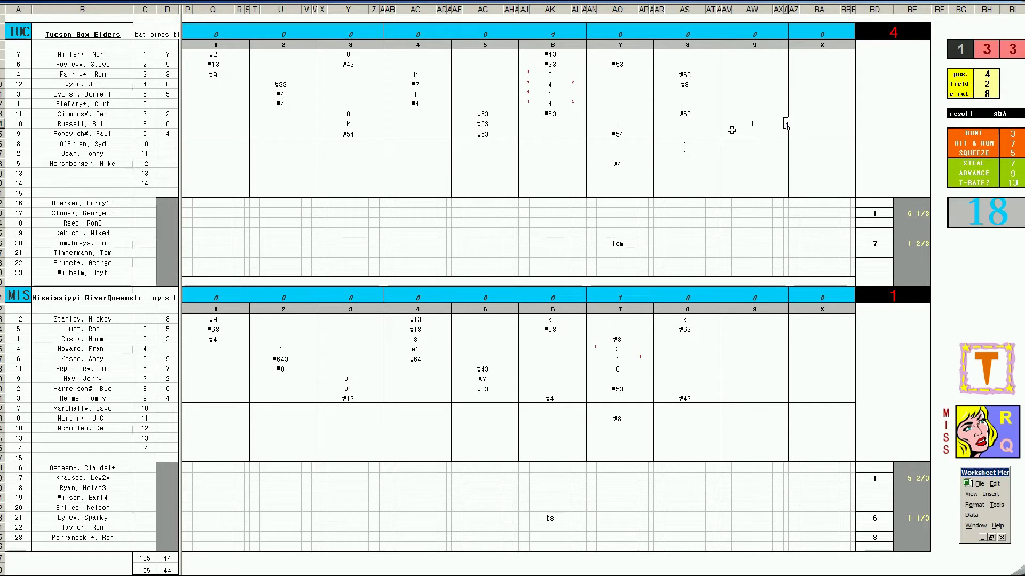
left_click(732, 131)
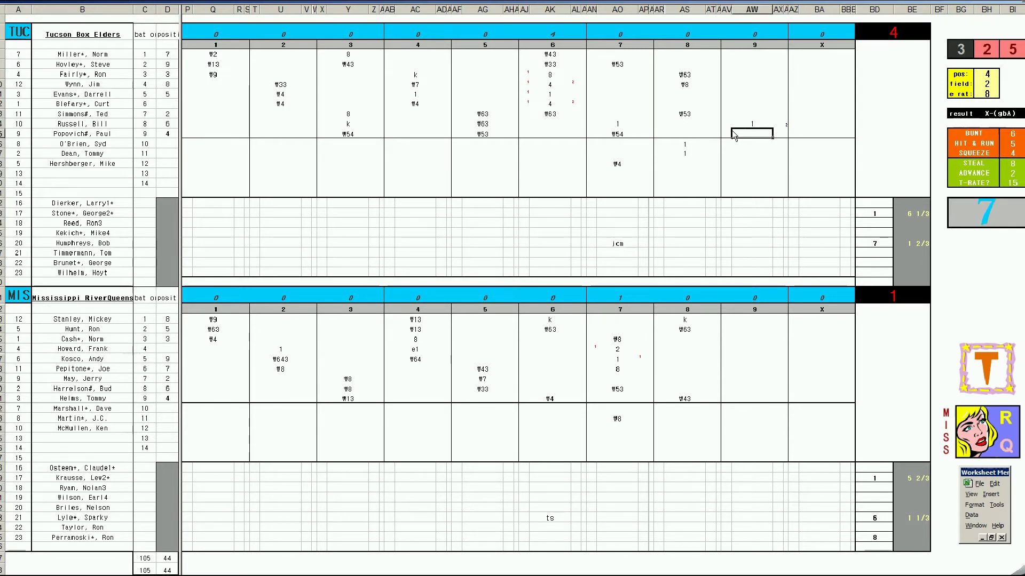
type("3")
key("Return")
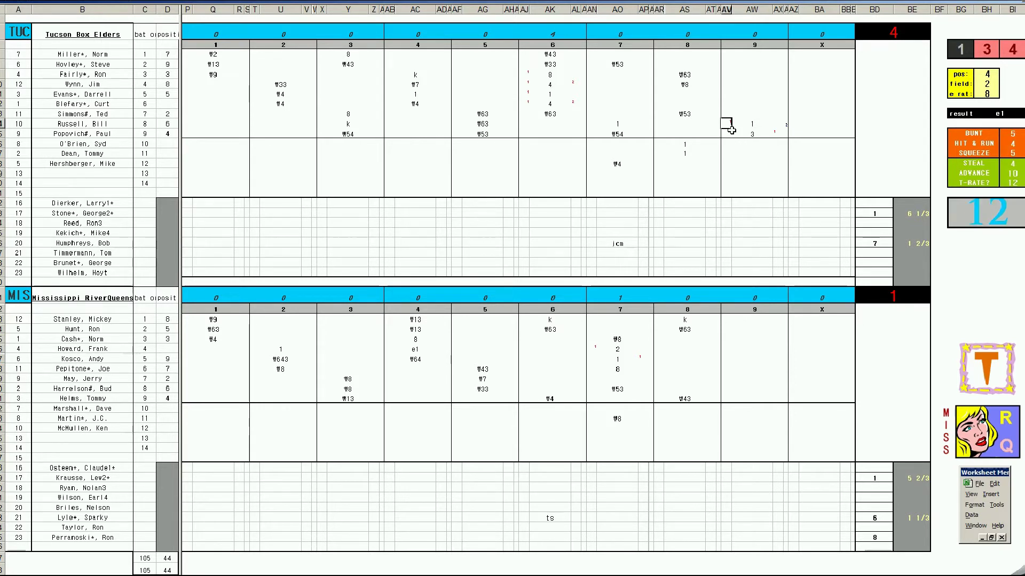
type("1")
key("Return")
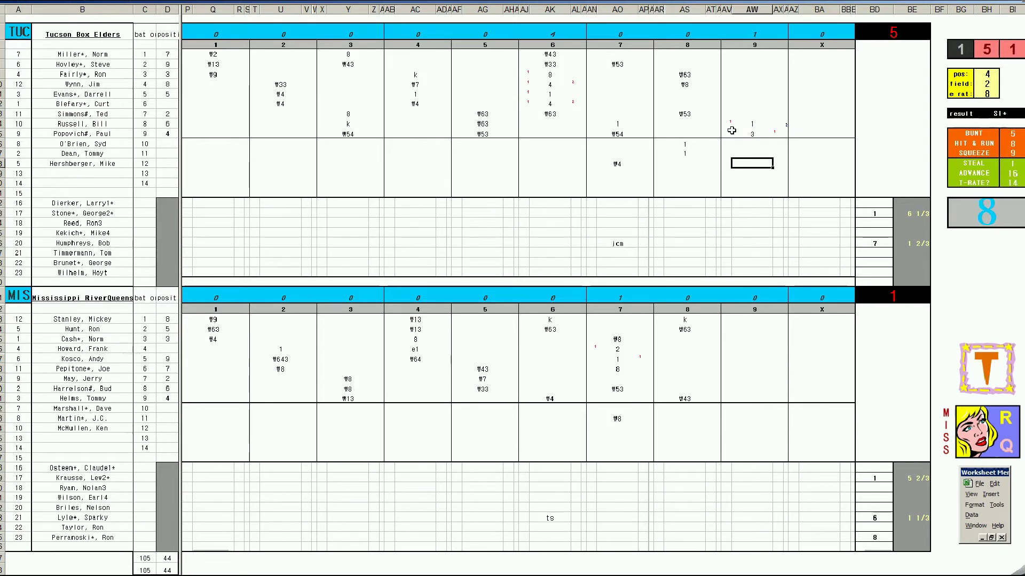
type("2")
key("Return")
key("Up")
key("Up")
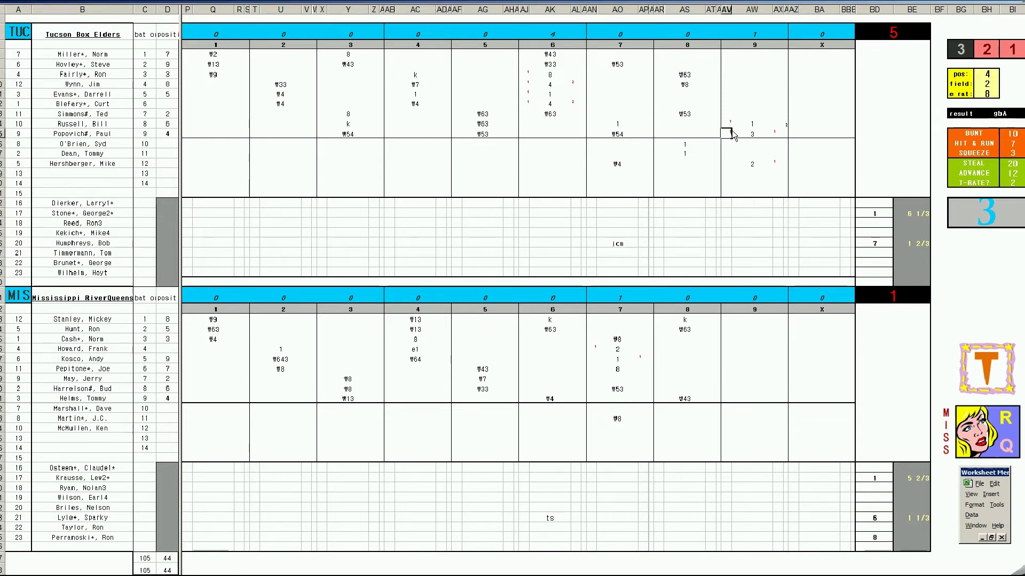
Step: Set the 9th-inning fielding position value to 6
left_click(734, 135)
key("Up")
key("Up")
key("Up")
key("Up")
key("Up")
key("Up")
key("Up")
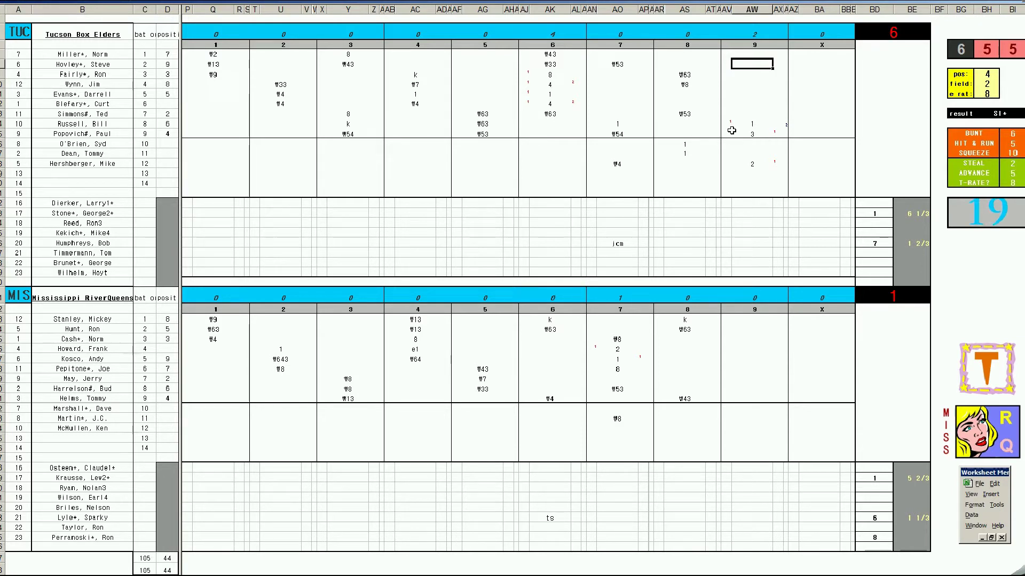
key("Return")
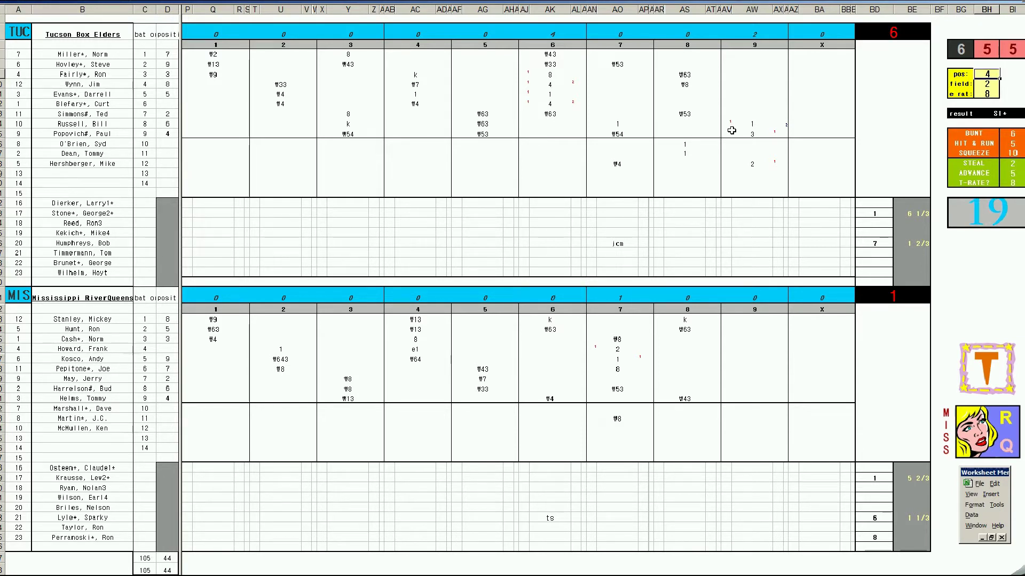
type("6")
key("Return")
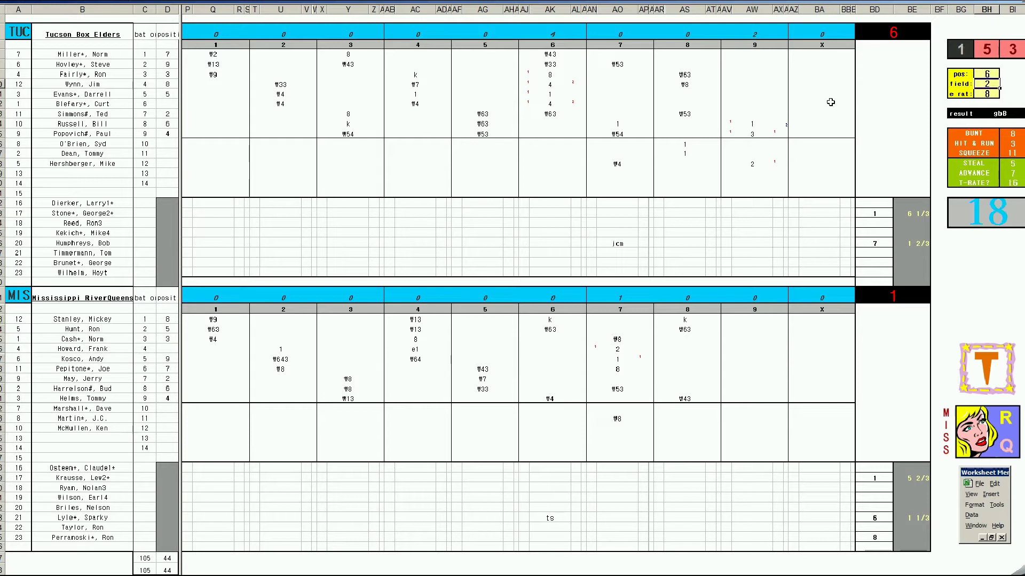
Step: Score Tucson's 9th-inning batters ₩63, k and 8, with #2 lower down, making it 6–1
left_click(756, 66)
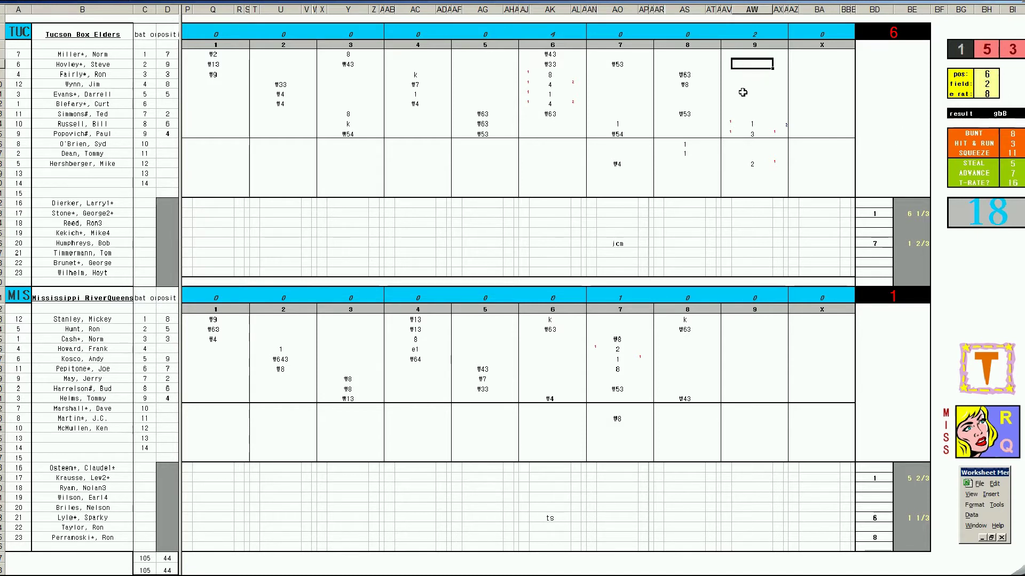
type("\\63")
key("Return")
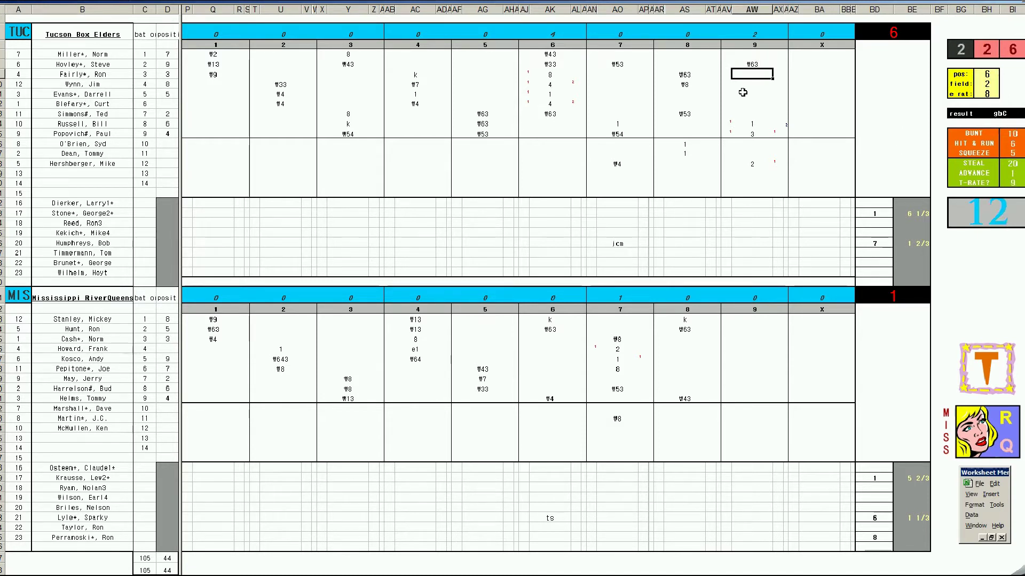
type("k")
key("Return")
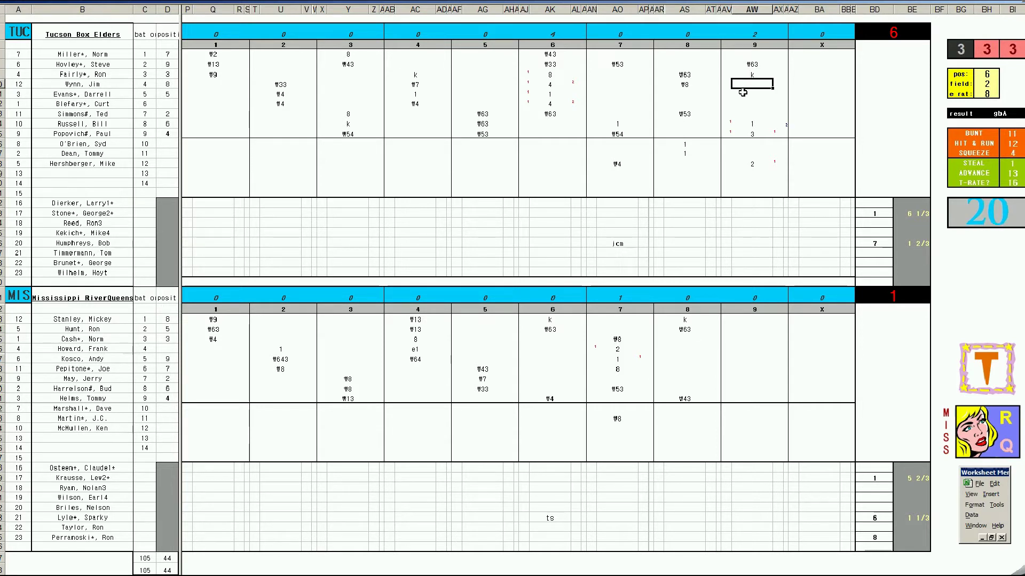
type("8")
key("Return")
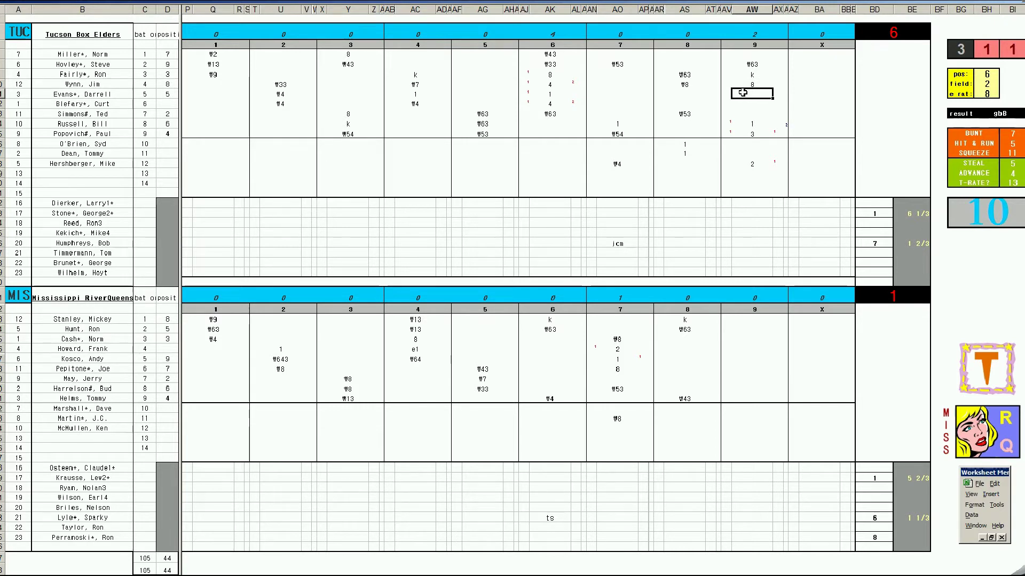
key("Down")
key("Down")
key("Down")
key("Down")
key("Down")
key("Down")
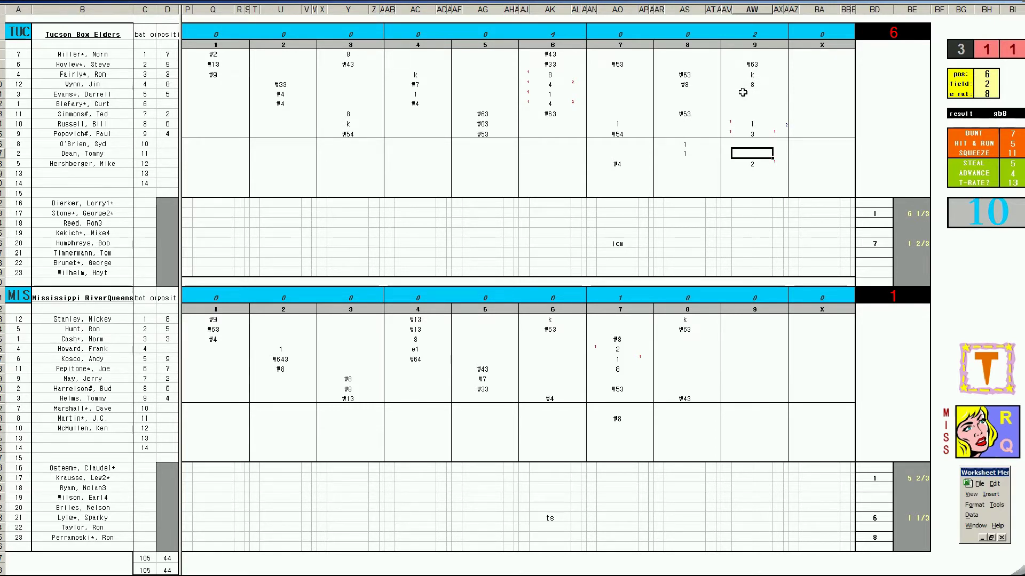
type("#2")
Step: Record a strikeout (k) for Mississippi's first ninth-inning batter
left_click(860, 264)
type("g")
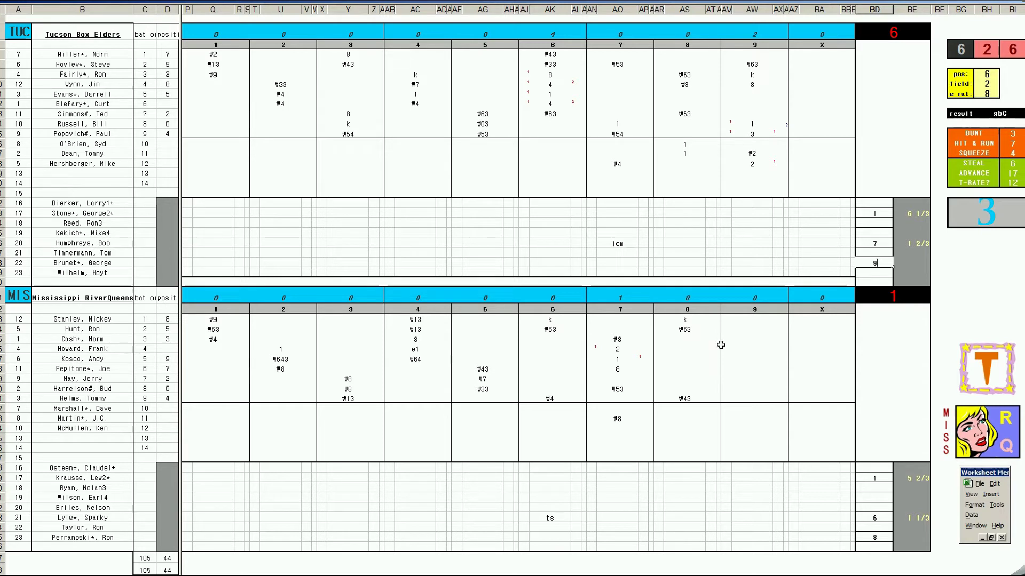
left_click(741, 337)
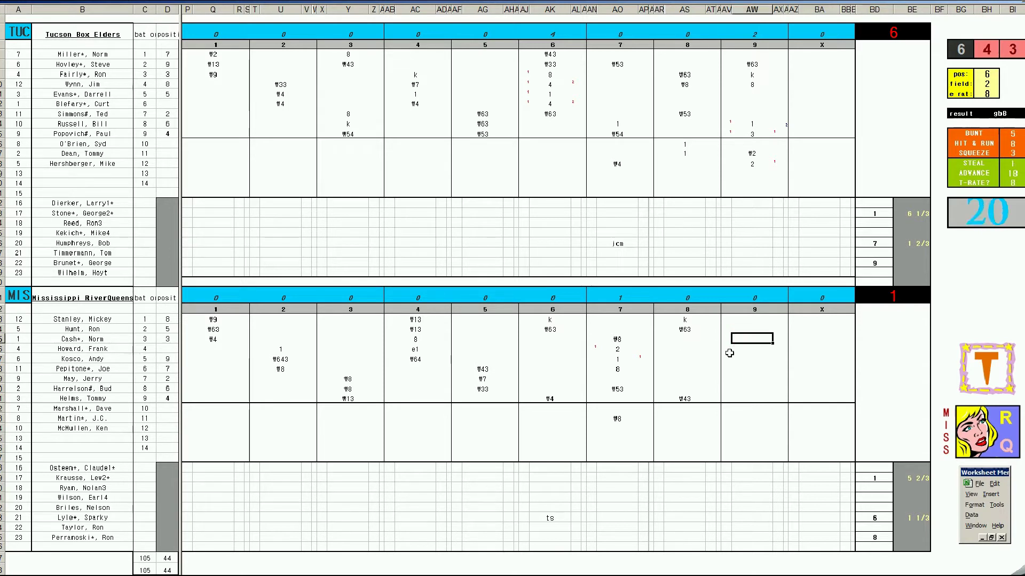
type("k")
key("Return")
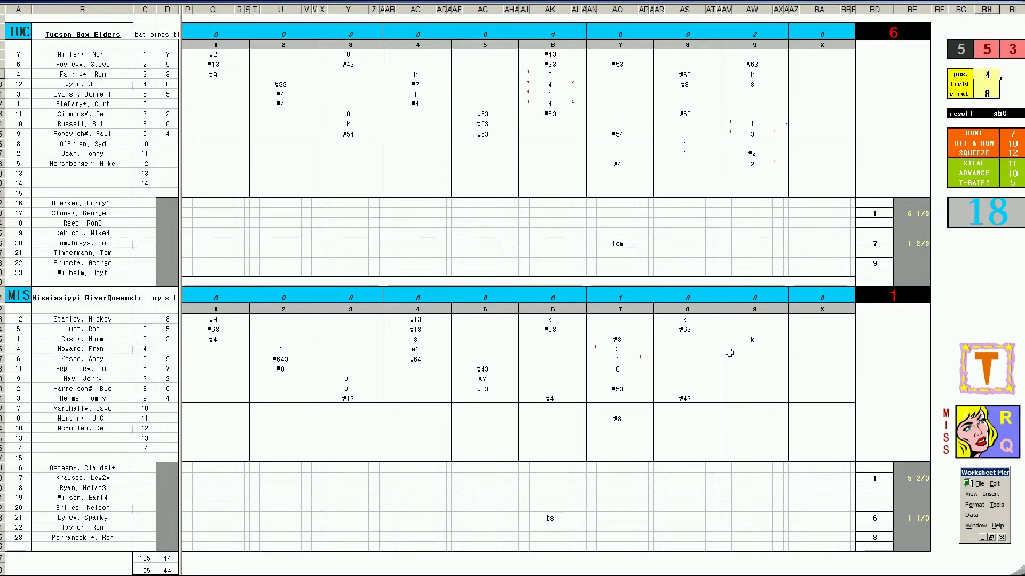
key("Return")
type("2")
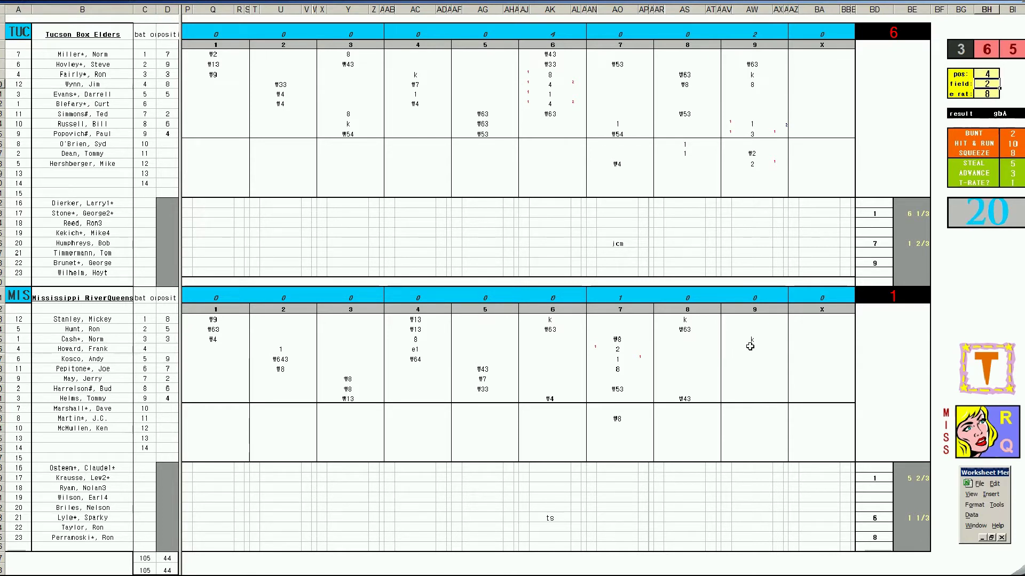
Step: Score the next Mississippi batters ₩43, 1 and ₩63 to end the ninth
left_click(750, 349)
type("\\43")
key("Return")
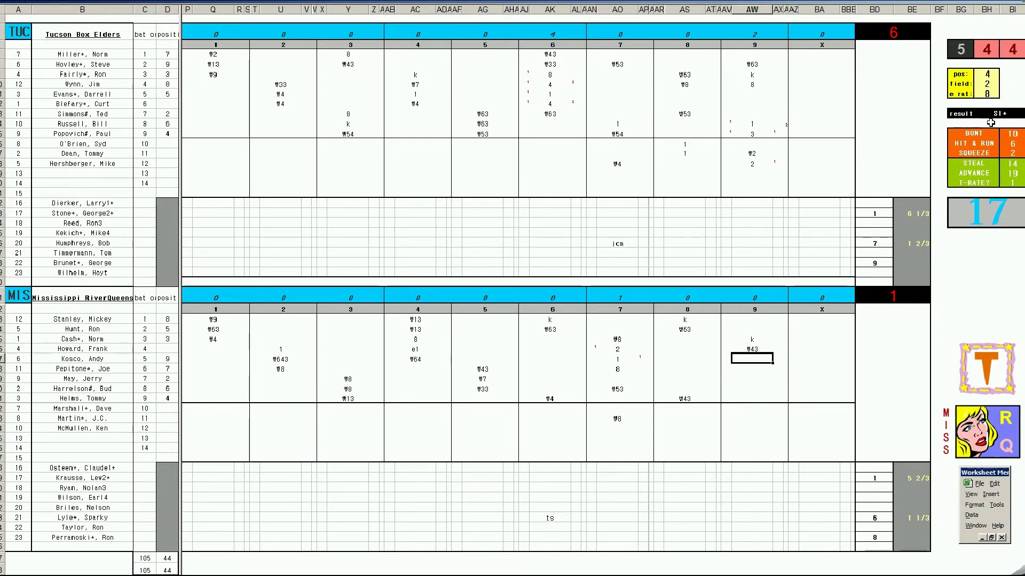
type("1")
key("Return")
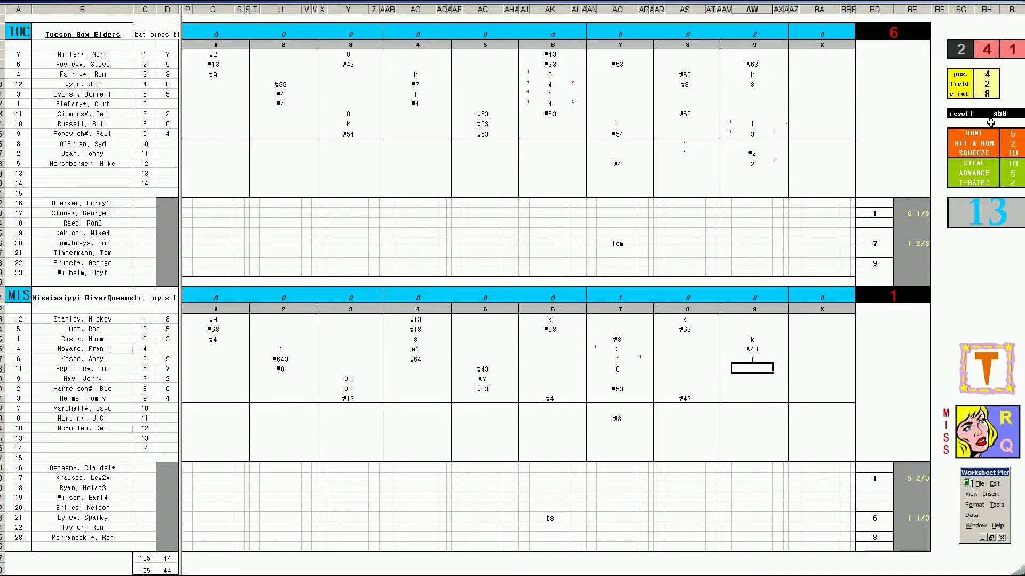
type("\\63")
key("Return")
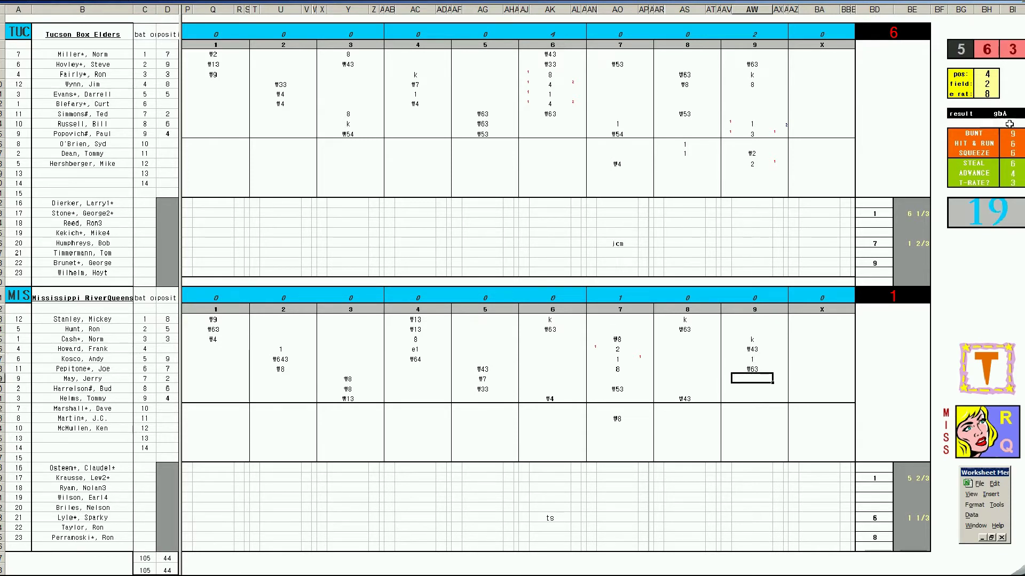
Step: Give the last Tucson pitcher 1 inning and the last Mississippi pitcher 2 innings
left_click(907, 260)
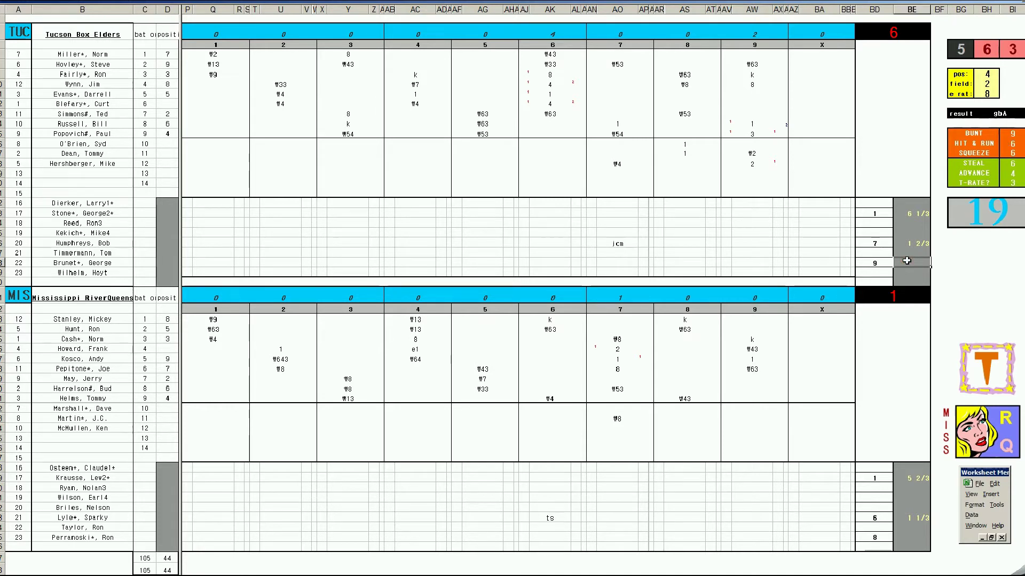
type("1")
left_click(906, 536)
type("2")
key("Return")
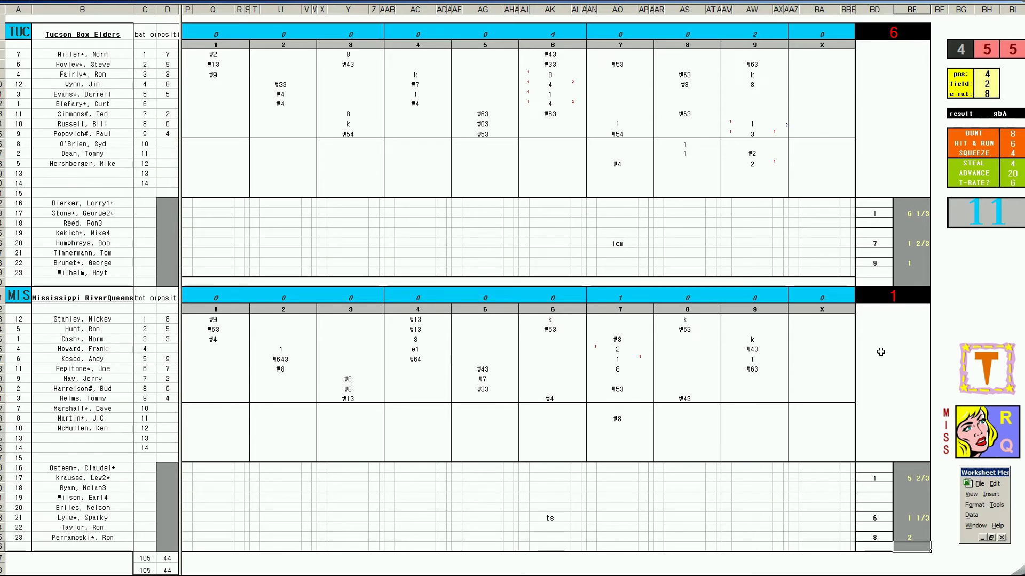
left_click(139, 481)
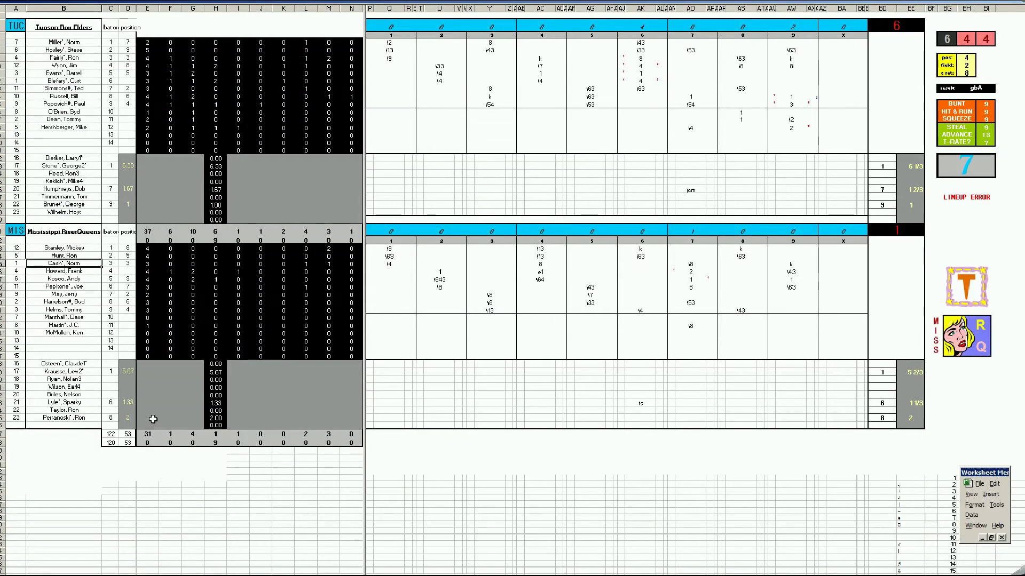
Step: Fill Perranoski's pitching line with 5, 2, 2, 1 and 1
left_click(153, 419)
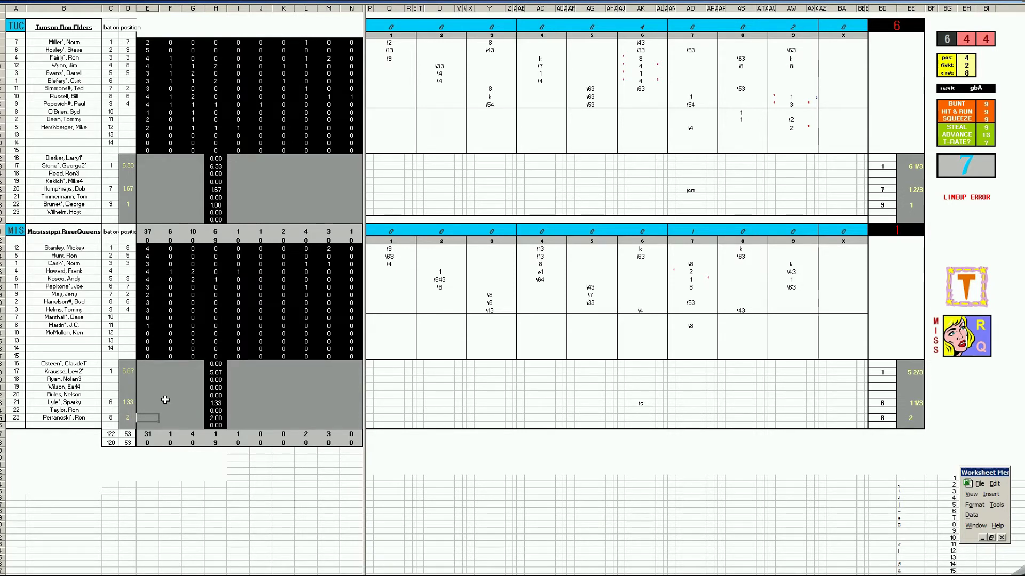
key("Right")
key("Right")
key("Right")
key("Right")
type("5")
key("Right")
type("2")
key("Right")
type("2")
key("Right")
type("1")
key("Right")
type("1")
key("Return")
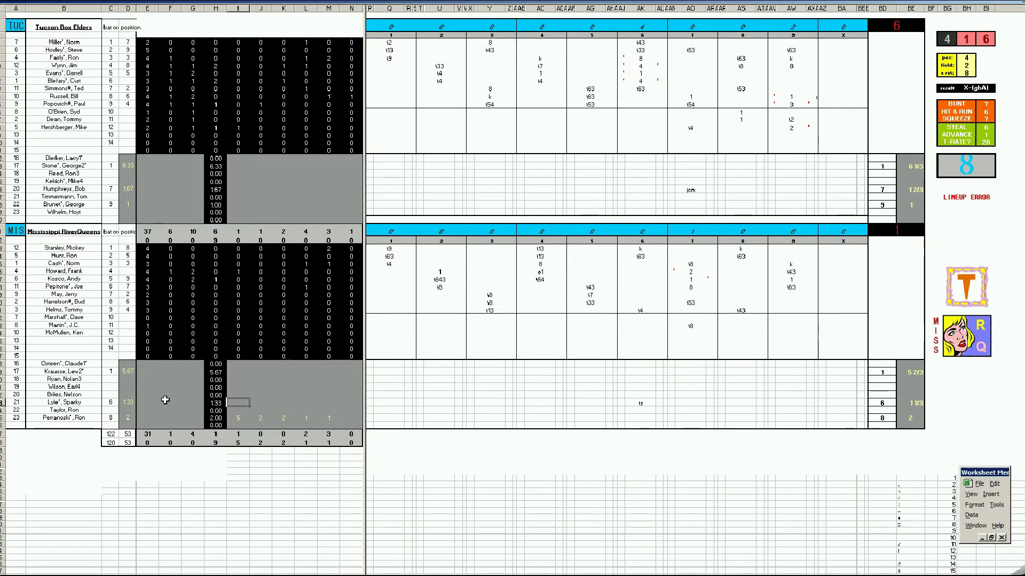
Step: Enter 1 for Lyle and Krausse's line as 1, 4, 4, 4, 3, 2
type("1")
key("Up")
key("Up")
key("Up")
key("Up")
key("Left")
key("Left")
key("Left")
type("1")
key("Right")
key("Right")
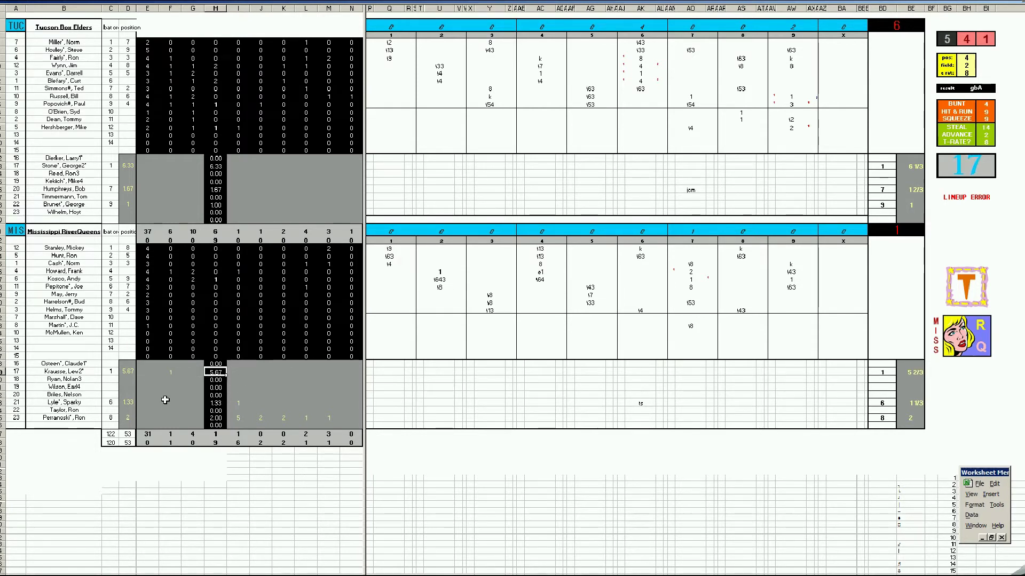
key("Right")
type("4")
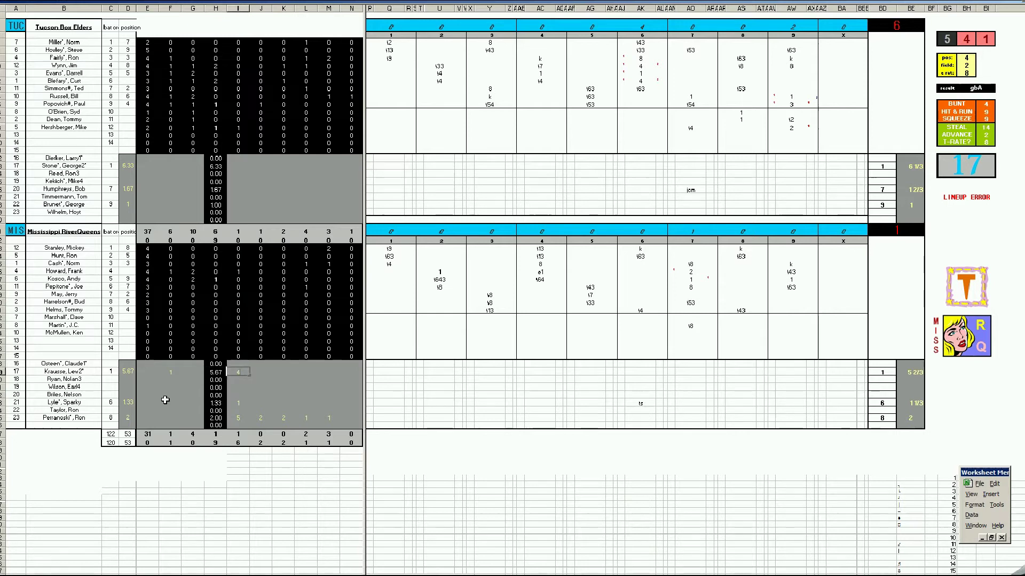
key("Right")
type("4")
key("Right")
type("4")
key("Right")
type("3")
key("Right")
type("2")
key("Up")
key("Up")
key("Up")
key("Up")
Step: Enter three 1s in Brunet's line and a 1 in Humphreys's last column
key("Left")
key("Left")
key("Left")
key("Left")
key("Right")
key("Right")
key("Right")
key("Right")
type("1")
key("Right")
key("Right")
key("Right")
key("Right")
type("1")
key("Left")
key("Left")
key("Left")
key("Left")
key("Left")
key("Left")
key("Left")
key("Right")
type("1")
key("Up")
key("Up")
key("Right")
key("Right")
key("Left")
key("Right")
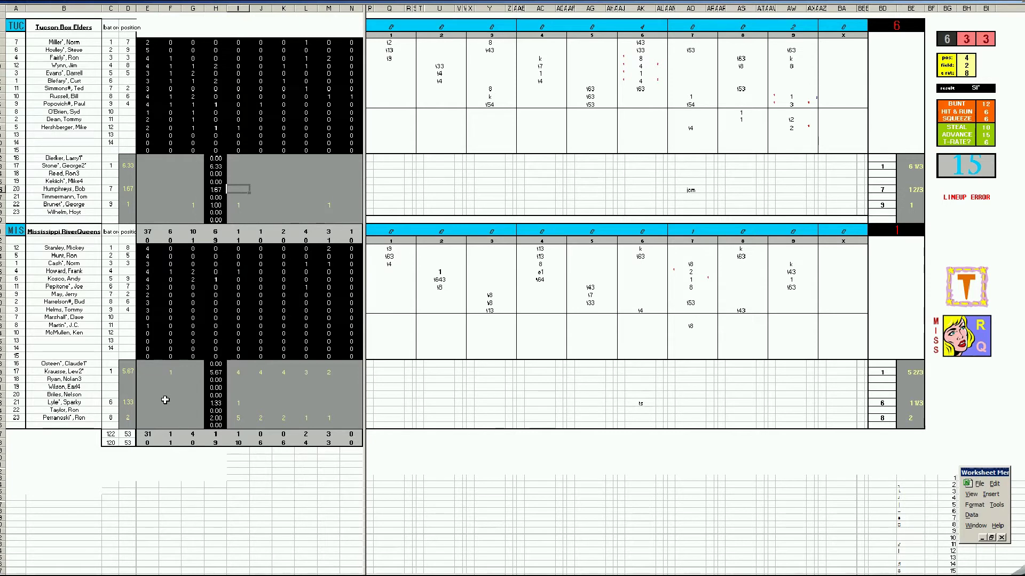
key("Right")
key("Right")
key("Right")
key("Right")
type("1")
key("Return")
Step: Fill Stone's line with 1, 3, 1, 1, 2, 1 so the check reads CORRECT!
key("Up")
key("Left")
key("Left")
key("Left")
type("1")
key("Return")
key("Right")
type("3")
key("Right")
type("1")
key("Right")
type("1")
key("Right")
type("2")
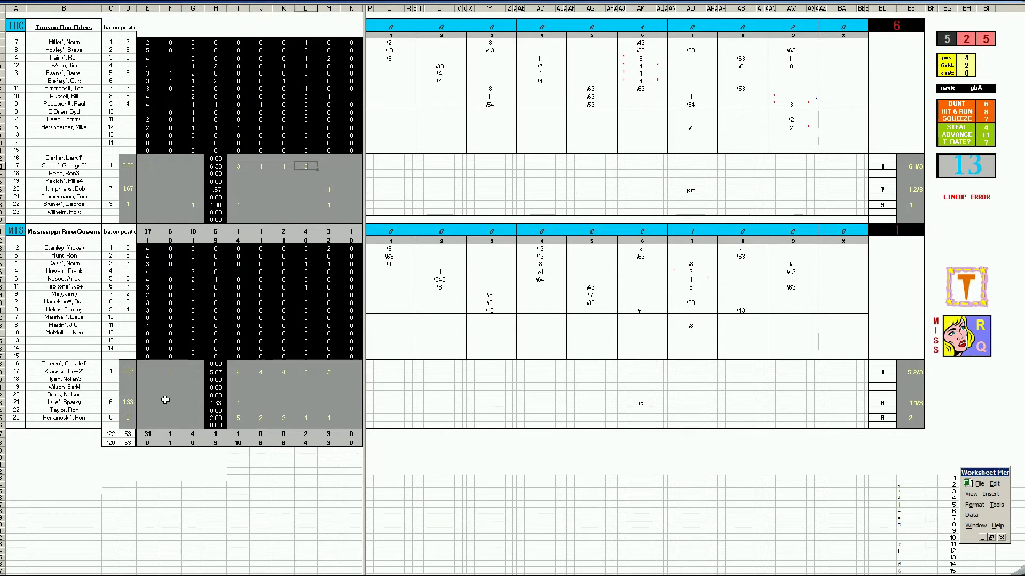
key("Right")
type("1")
key("Return")
Step: Start saving the game workbook under a new name in the wbc folder
key("Left")
key("Left")
key("Left")
key("Down")
key("Down")
key("Right")
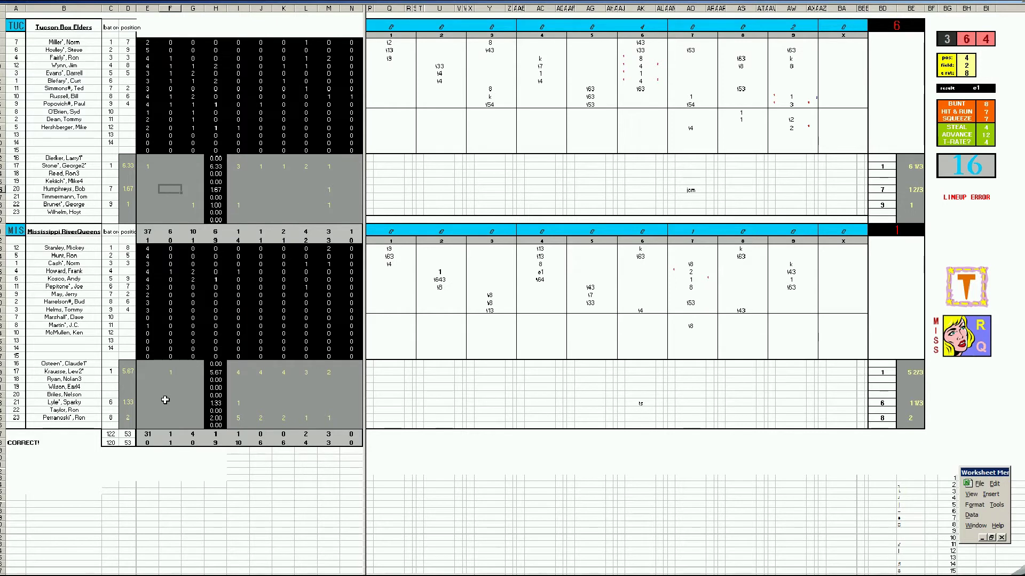
key("ctrl+s")
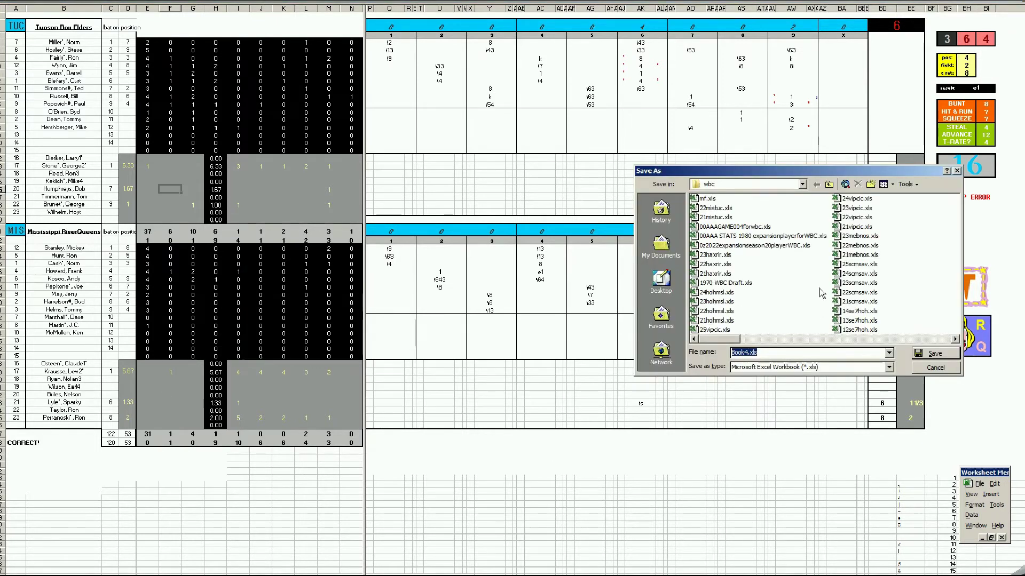
Step: Save the game workbook as 23mistuc.xls, based on the 22mistuc.xls name
left_click(716, 208)
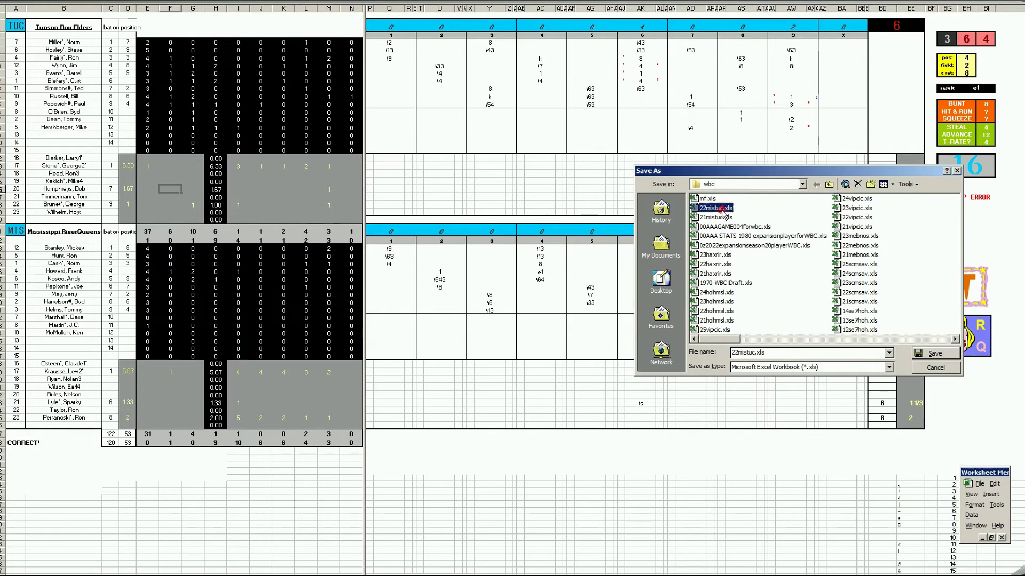
left_click(737, 353)
key("BackSpace")
type("3")
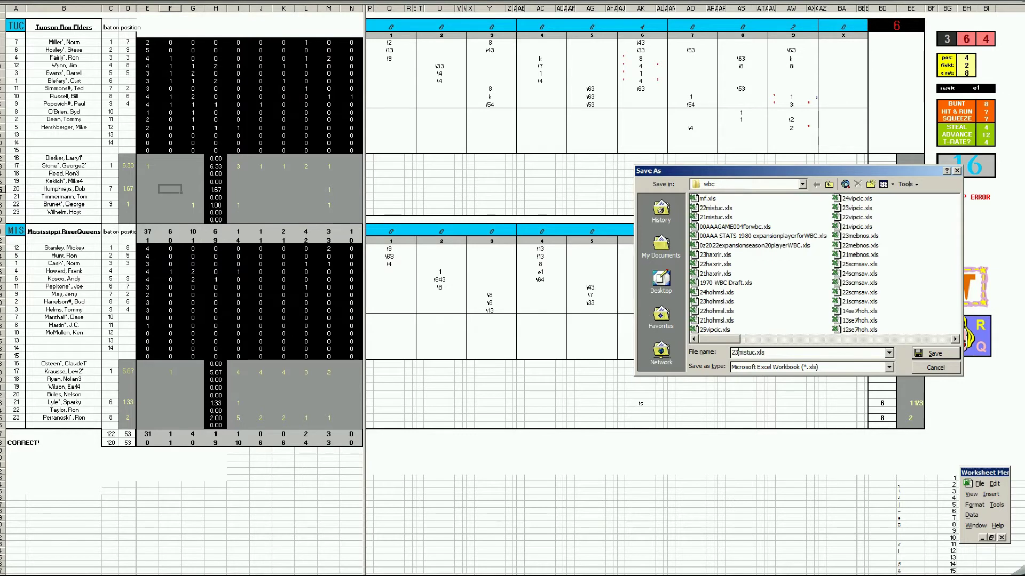
key("Return")
Step: Save it again as mf.xls, replacing the existing file, and close the game workbook
key("F12")
type("mf.xls")
key("Return")
key("y")
key("ctrl+w")
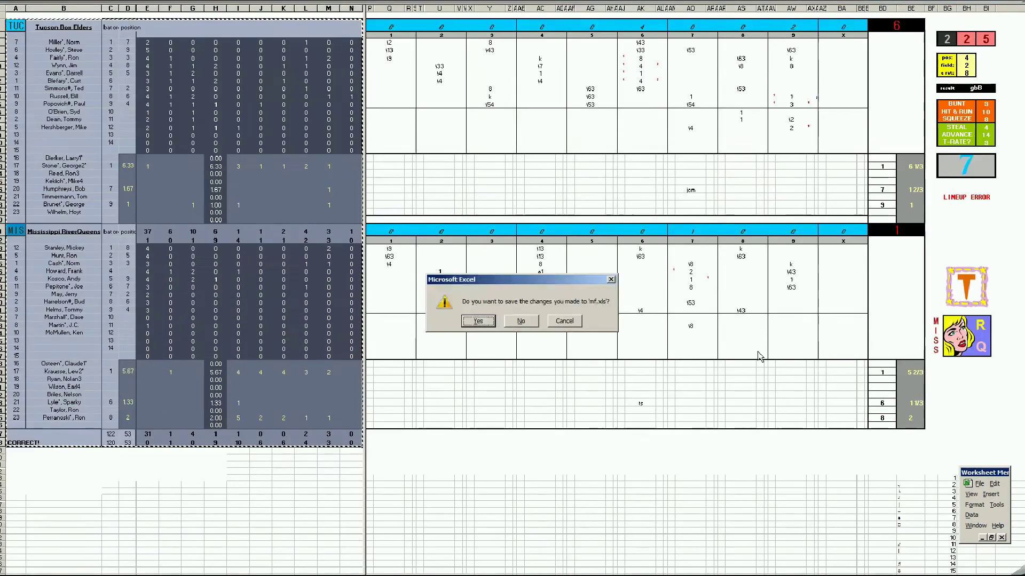
key("n")
key("ctrl+w")
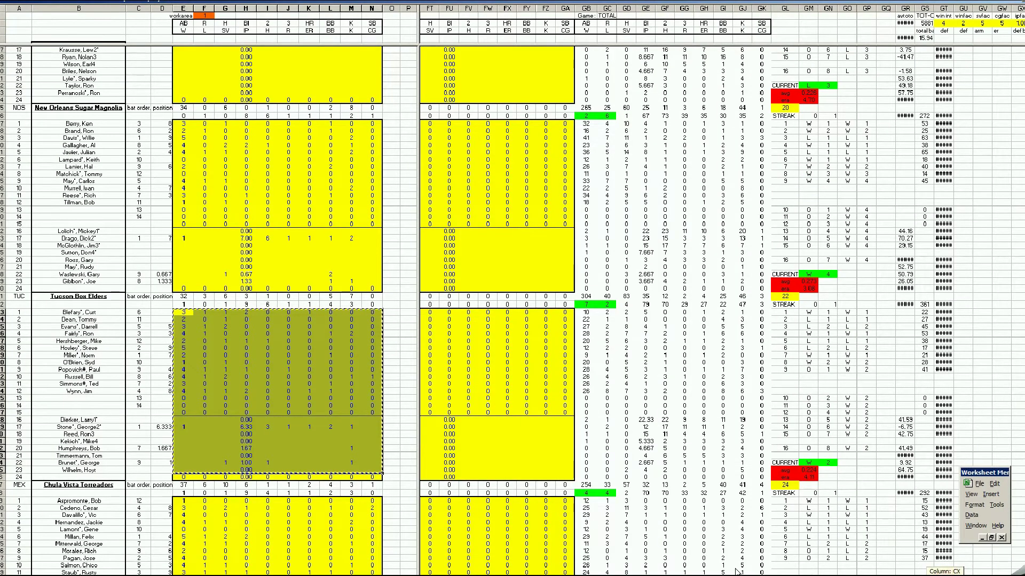
Step: Paste Tucson's game stats into the Game 9 columns of its block
scroll(489, 422, "left", 10)
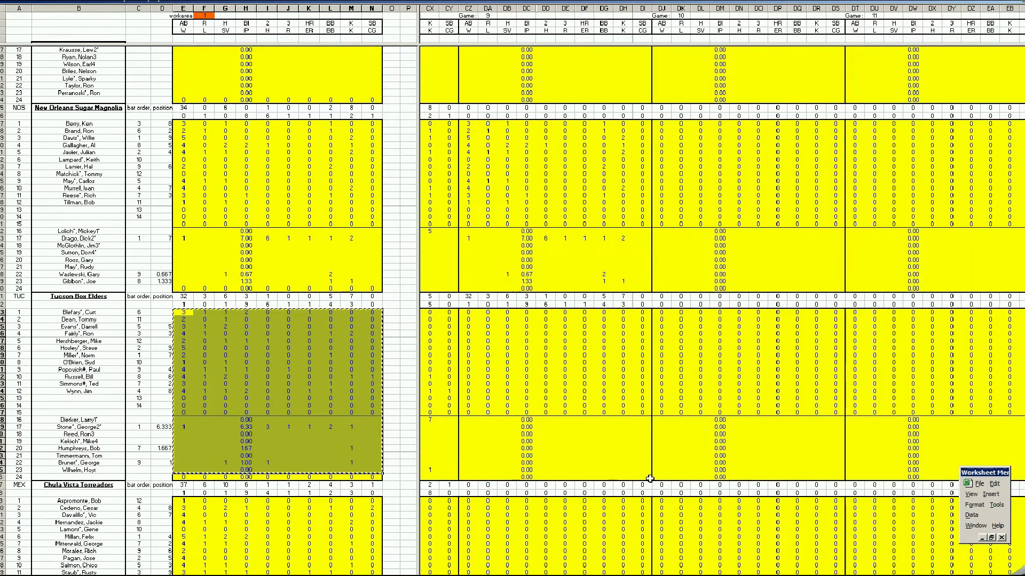
right_click(468, 313)
left_click(487, 342)
left_click(310, 370)
Step: Paste Mississippi's copied stats into the Game 9 columns of its block
key("ctrl+m")
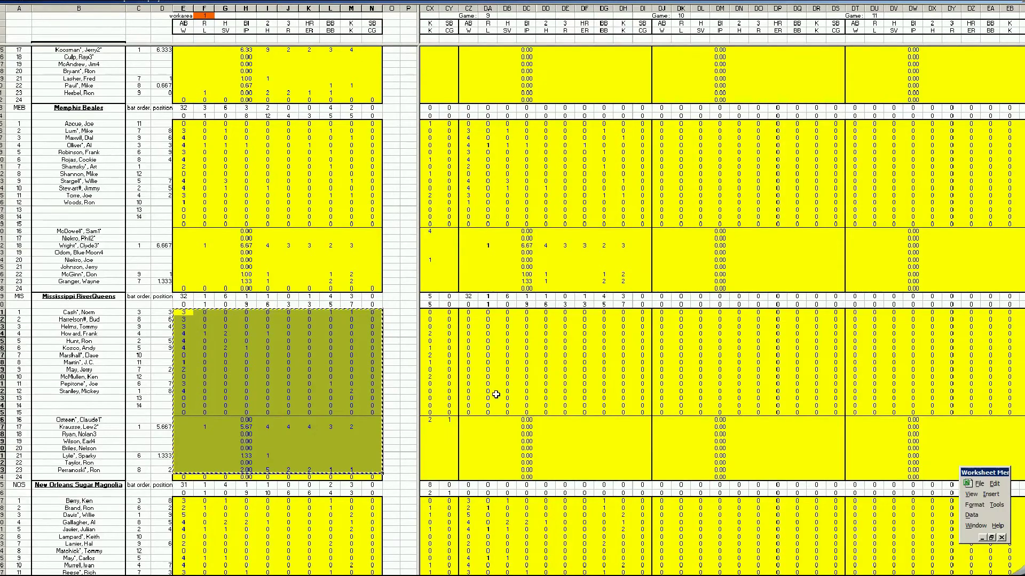
right_click(468, 316)
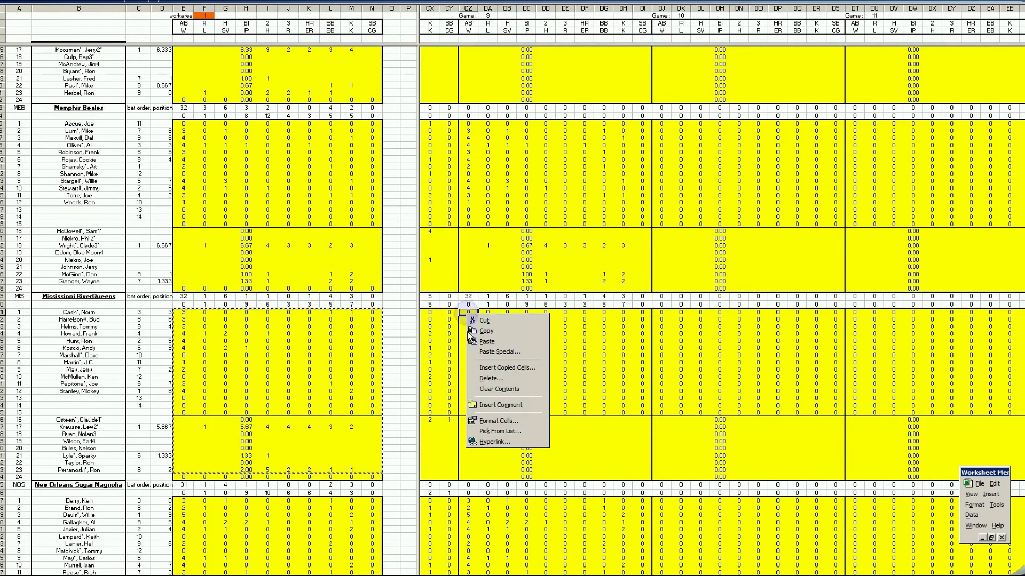
left_click(476, 343)
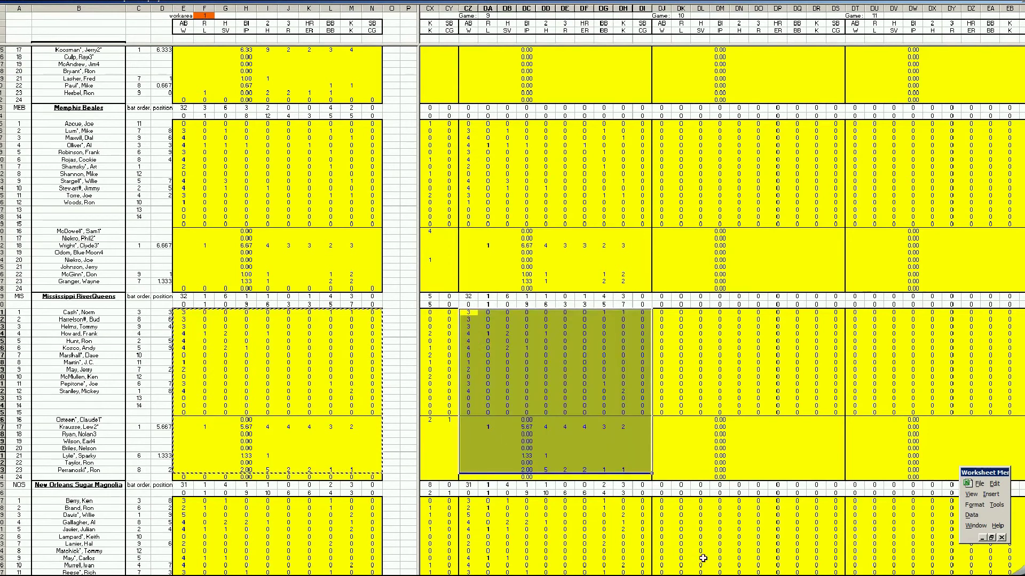
left_click_drag(728, 574, 758, 574)
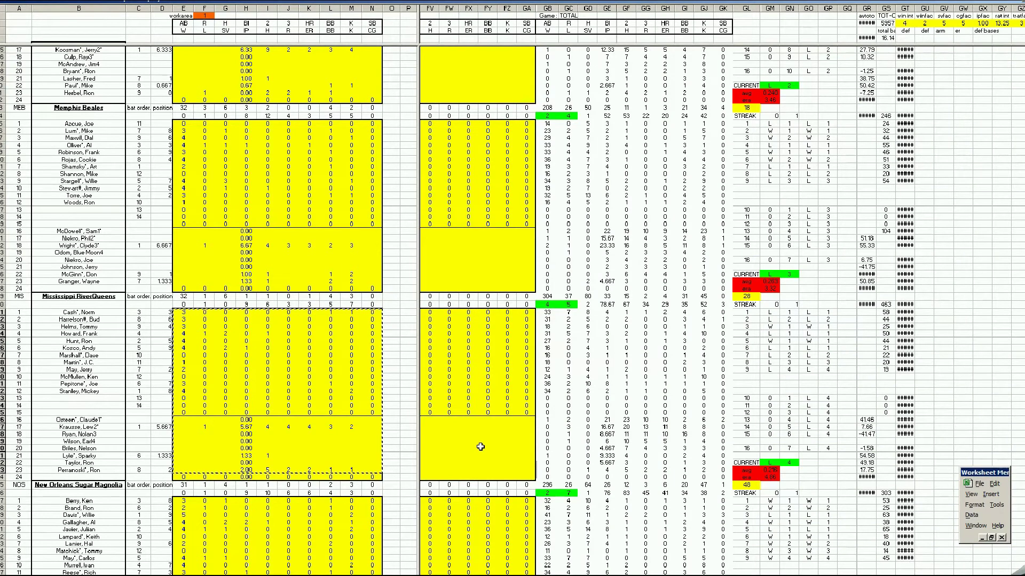
left_click(507, 442)
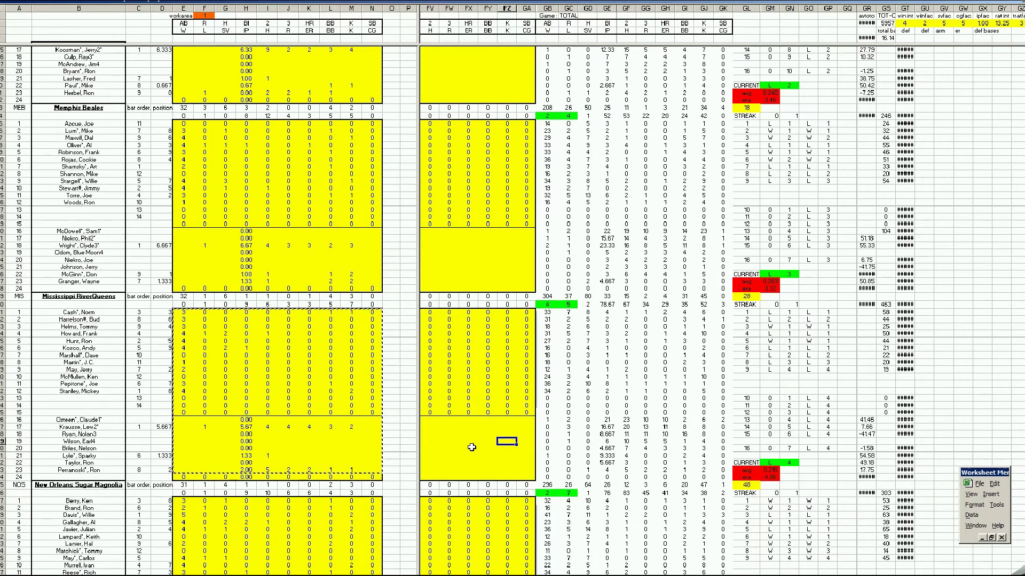
left_click(568, 427)
left_click(507, 441)
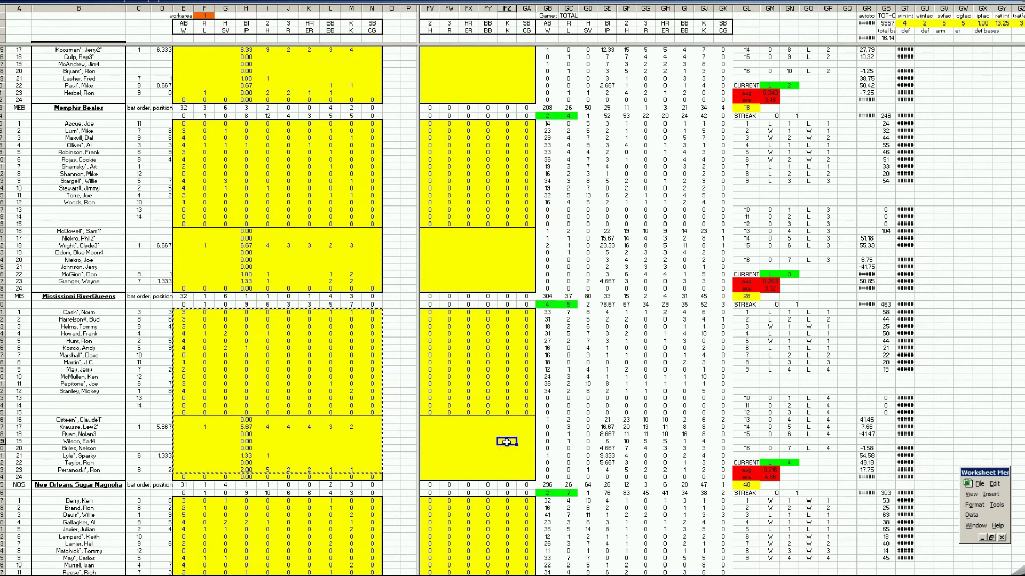
scroll(513, 480, "down", 13)
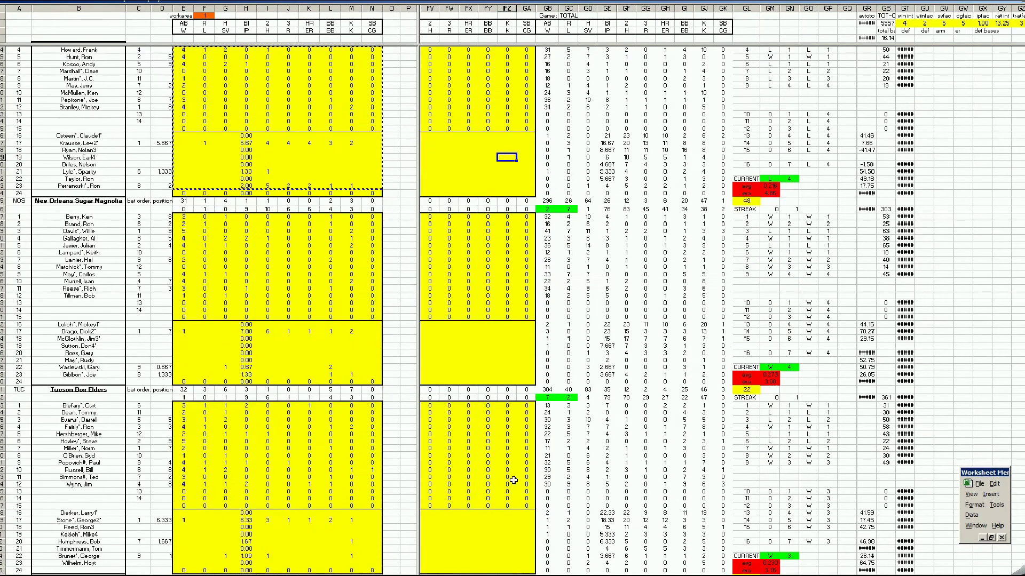
scroll(513, 480, "down", 4)
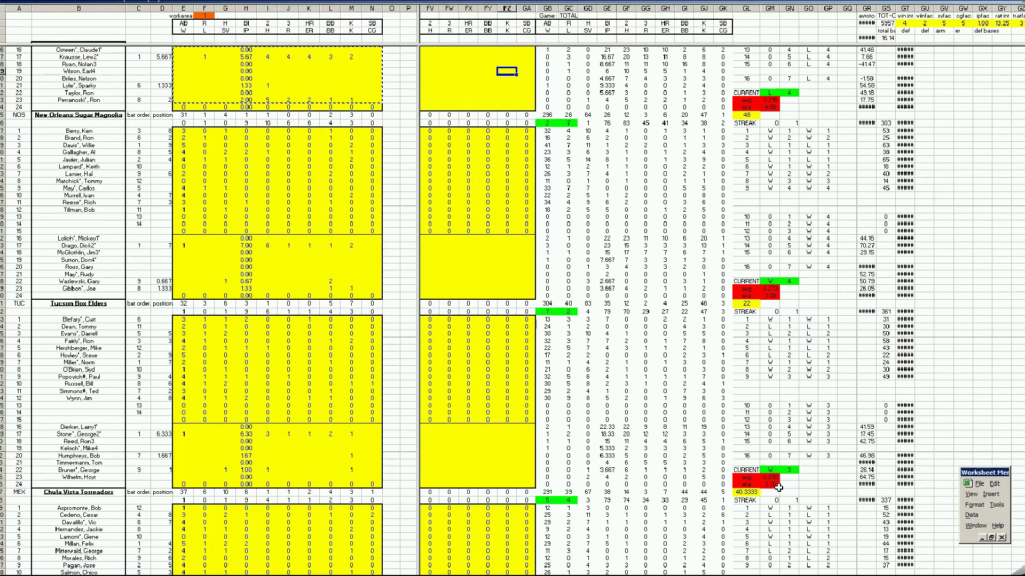
Step: Page down through the rosters to the standings, then scroll back up and select M41
left_click(508, 449)
key("Page_Down")
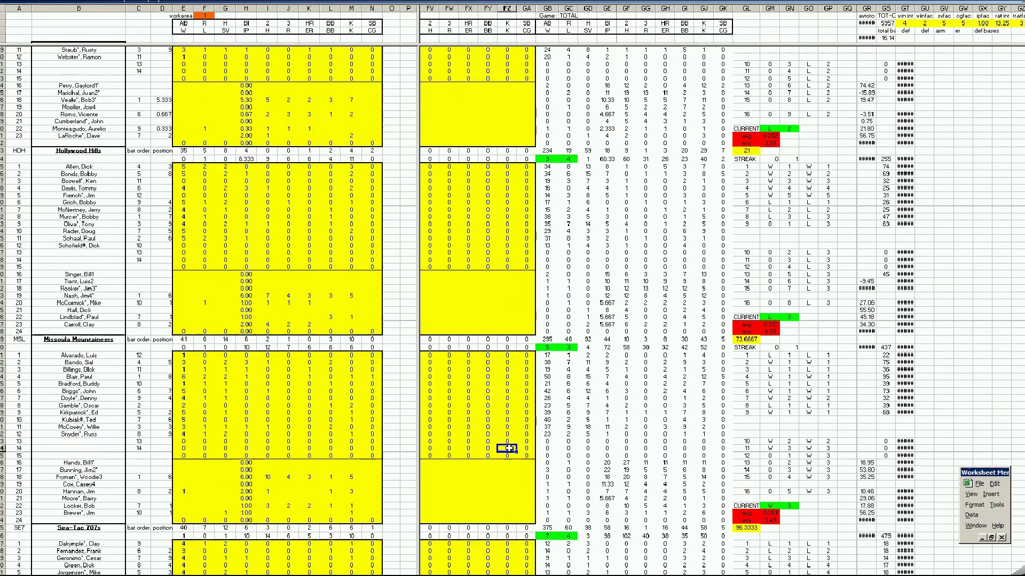
key("Page_Down")
key("Page_Down")
key("Page_Down")
key("Page_Down")
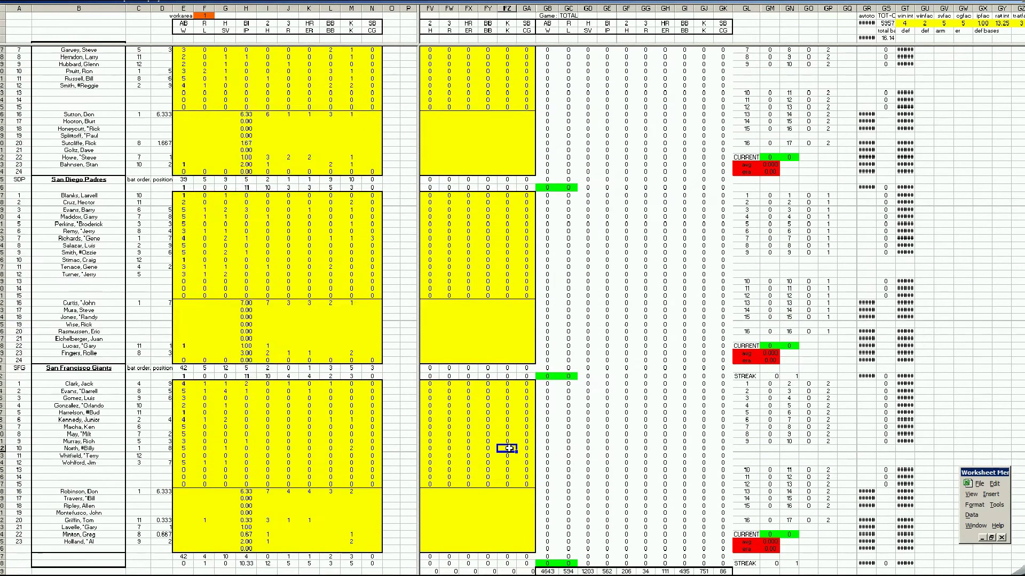
key("Page_Down")
scroll(507, 448, "up", 9)
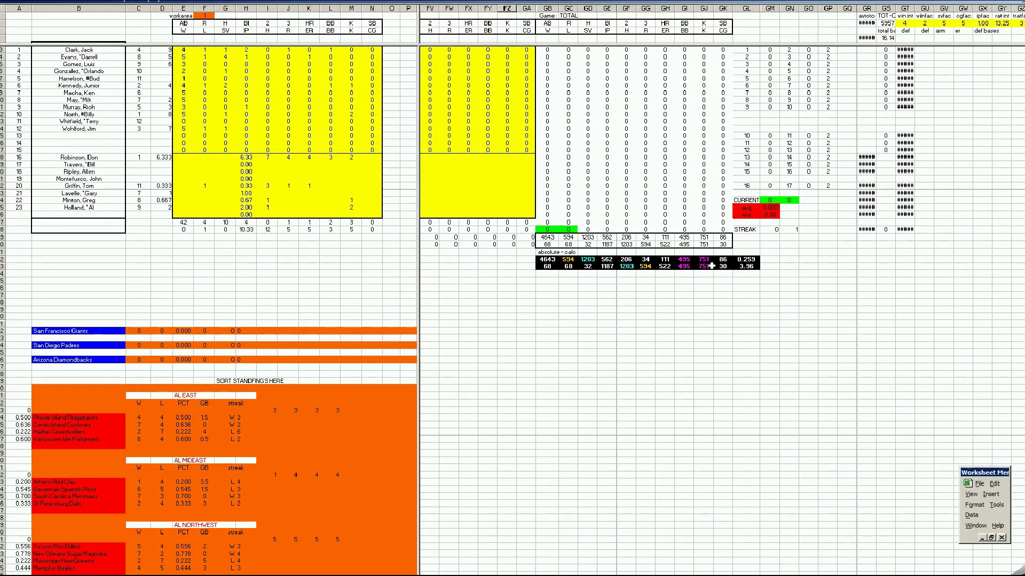
left_click(359, 252)
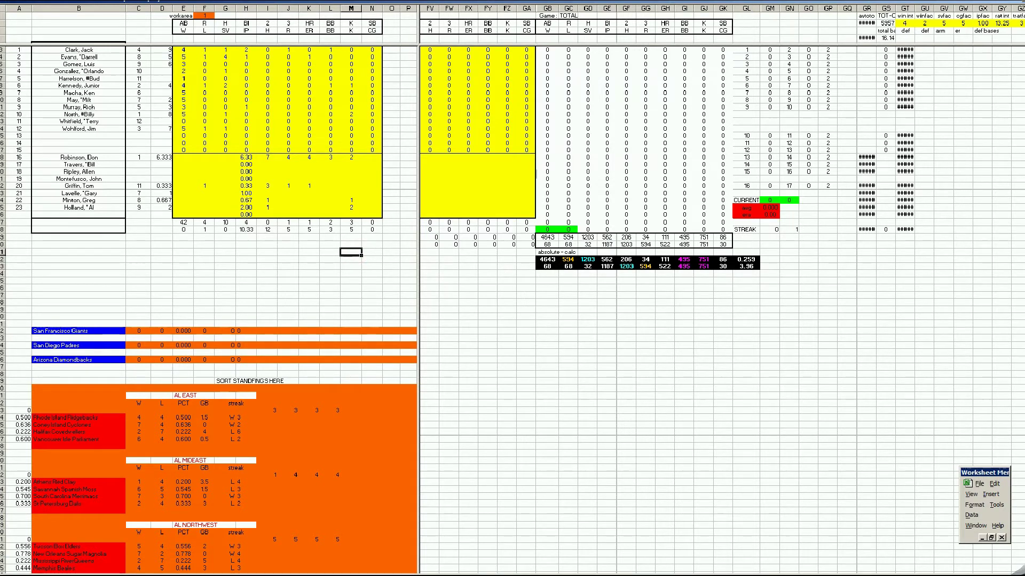
Step: On the bracket sheet, record TUC's 3-0 win in H17 and eliminate MIS in G19
key("ctrl+Page_Down")
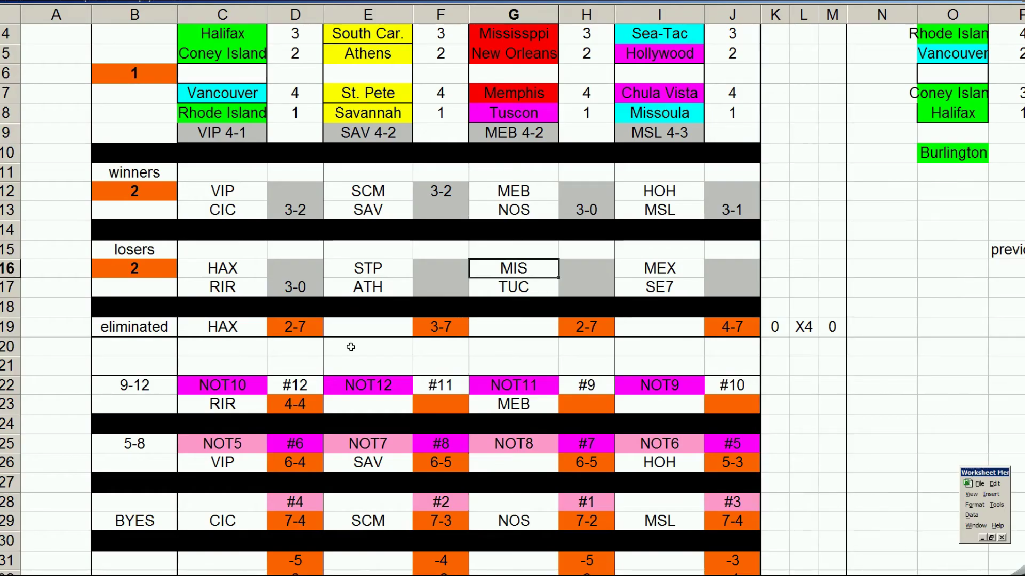
left_click(580, 287)
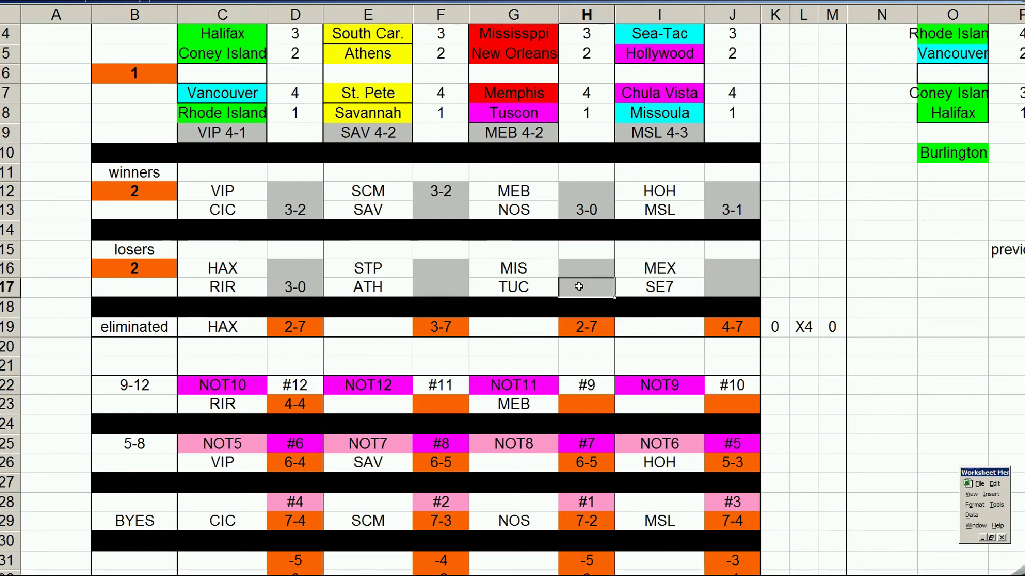
type("3-0")
key("Return")
key("Left")
key("Up")
key("Down")
key("Down")
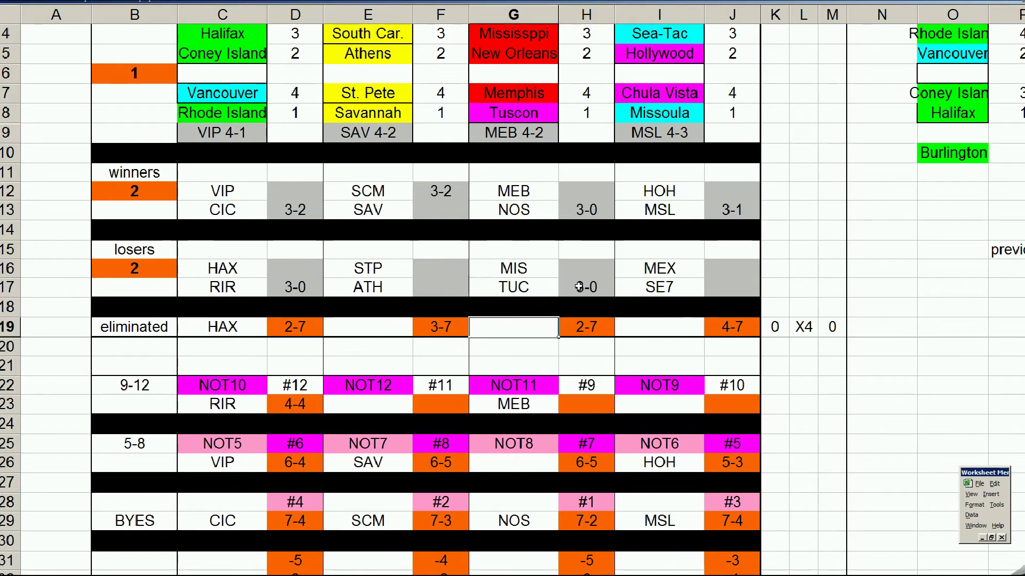
type("MIS")
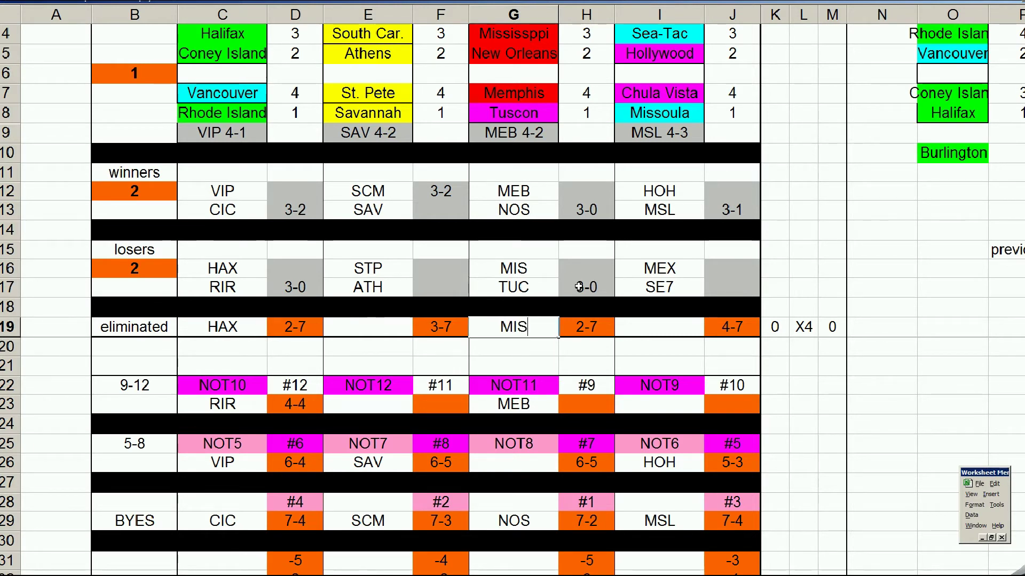
key("Right")
Step: Enter records '4-5 in H23 and '5-4 in H26, and place TUC in G26
key("Down")
key("Down")
key("Down")
key("Down")
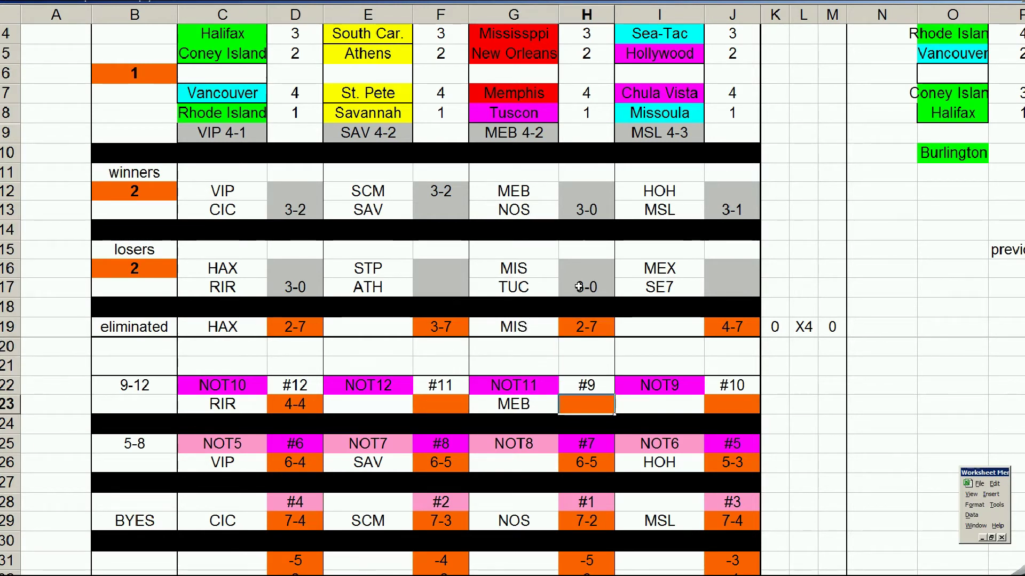
key("Left")
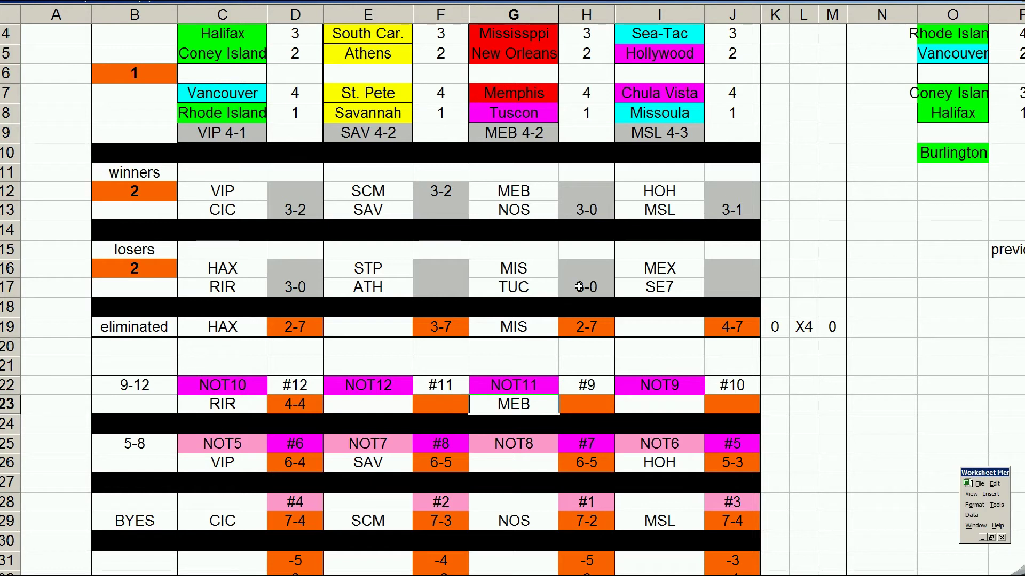
key("Right")
type("'4-5")
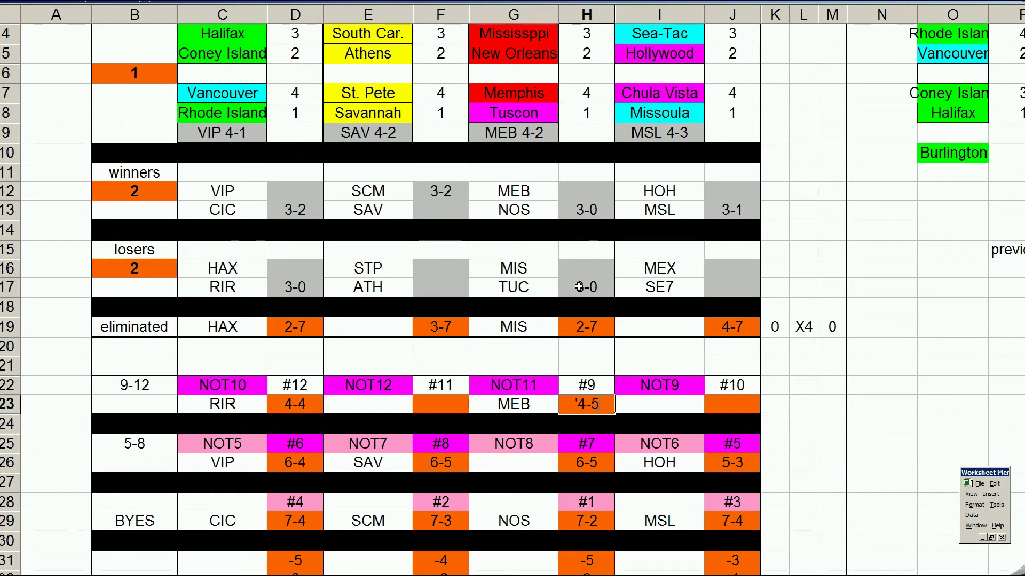
key("Down")
key("Down")
key("Down")
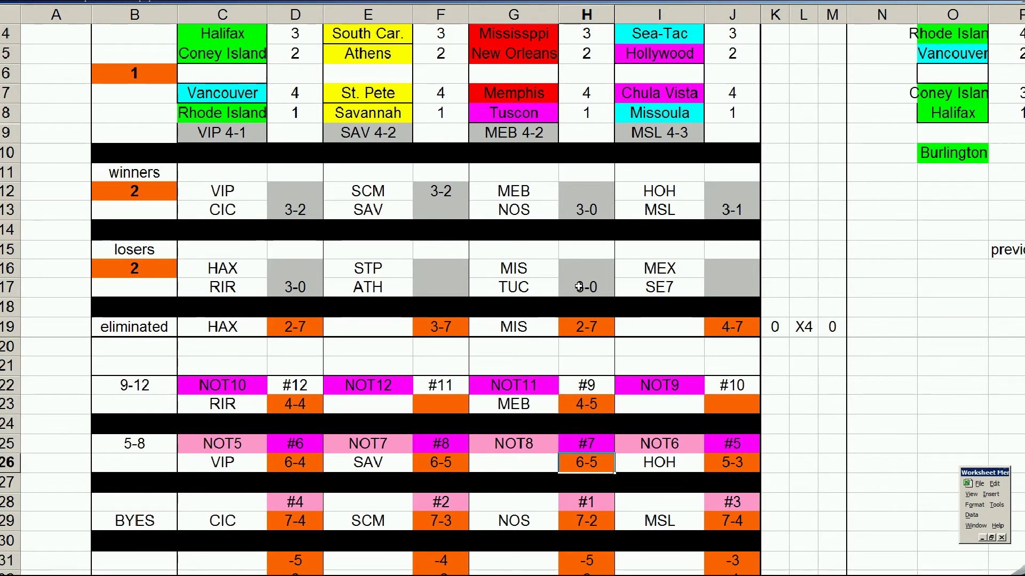
type("'5-4")
key("Left")
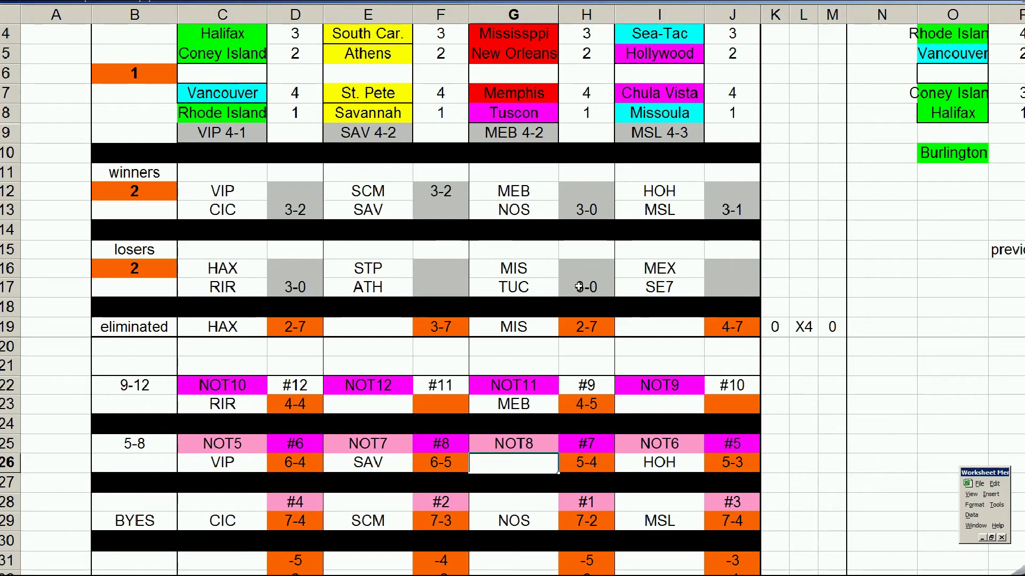
type("TUC")
key("Down")
key("Down")
key("Down")
key("Down")
key("Down")
key("Down")
key("Down")
key("Down")
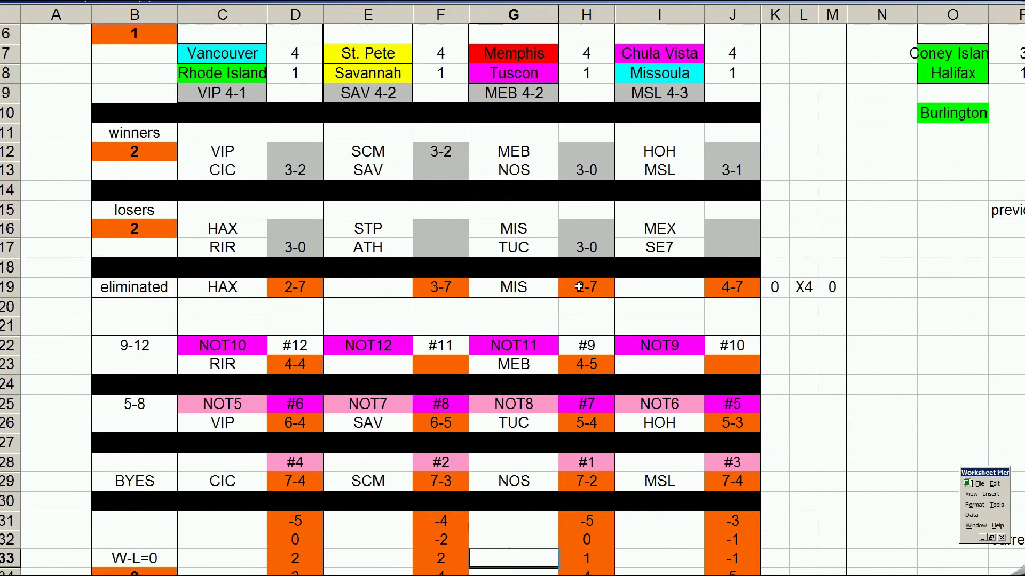
Step: Enter the seeding values -1 and 1 in H32:H33
key("Up")
key("Up")
key("Up")
key("Right")
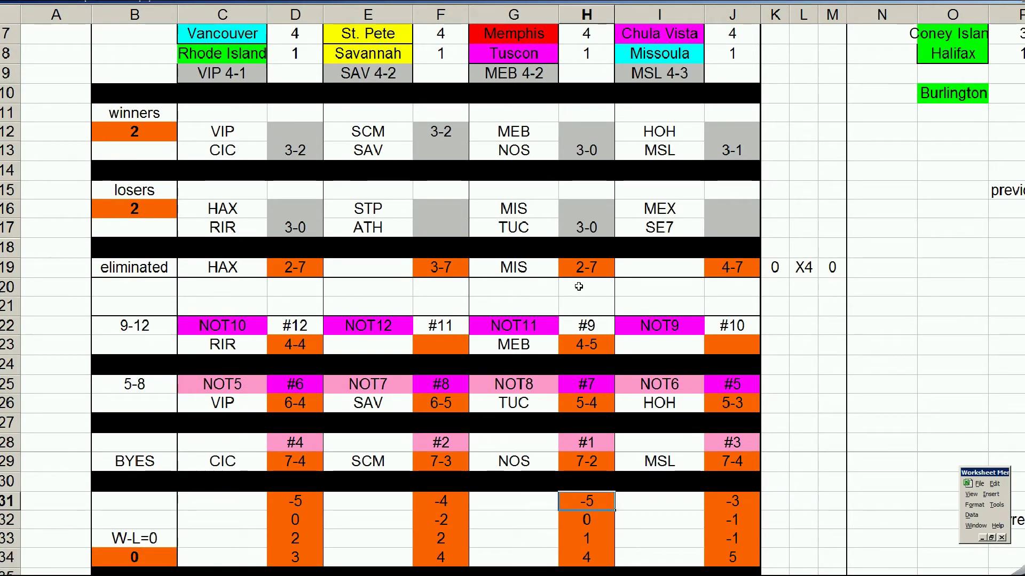
key("Down")
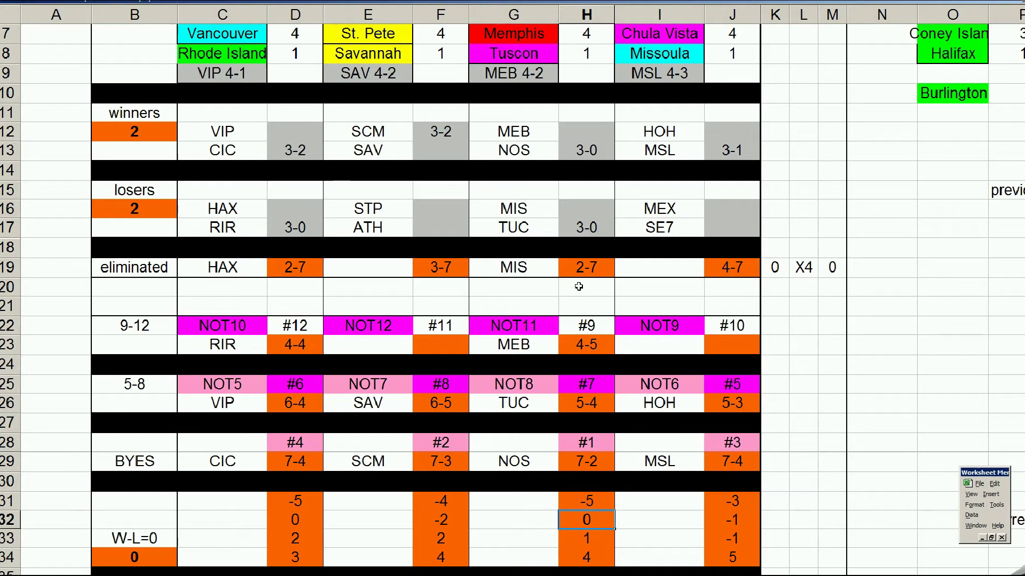
type("-1")
key("Return")
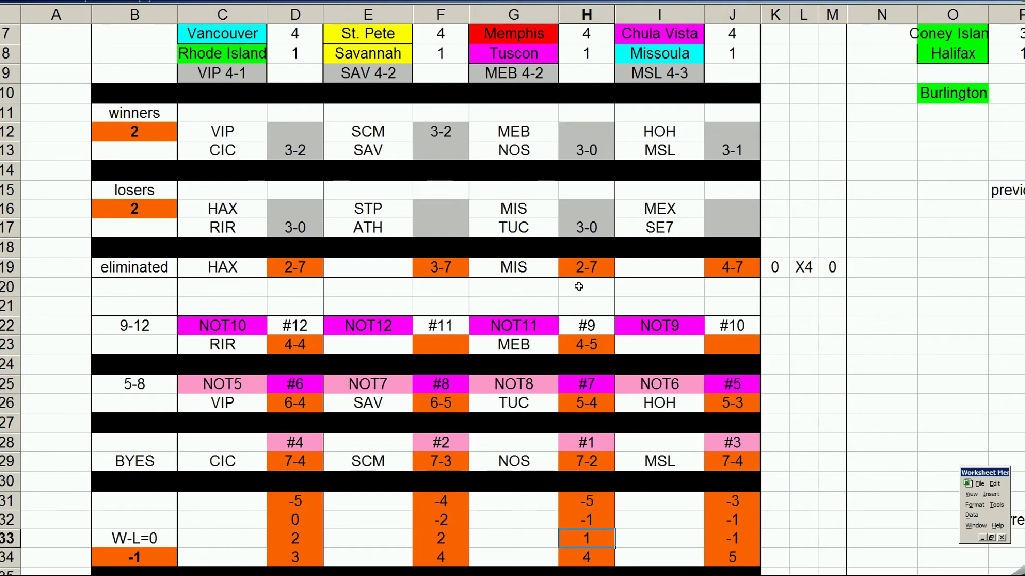
type("1")
key("Return")
key("Up")
key("Up")
key("Up")
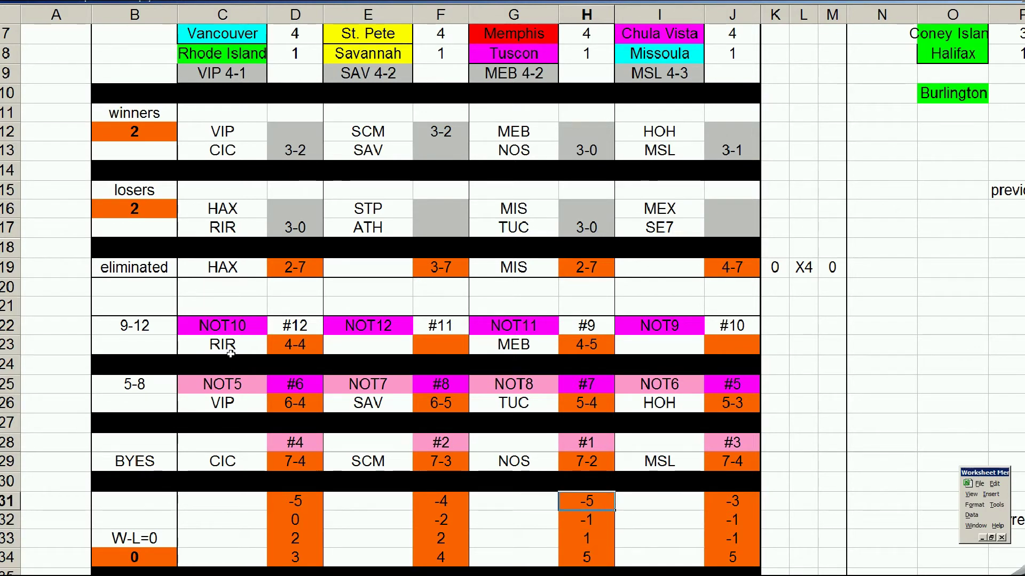
Step: Review the CIC, RIR, VIP, MEB, TUC, SAV, HOH and MEX bracket entries
left_click(213, 461)
left_click(219, 344)
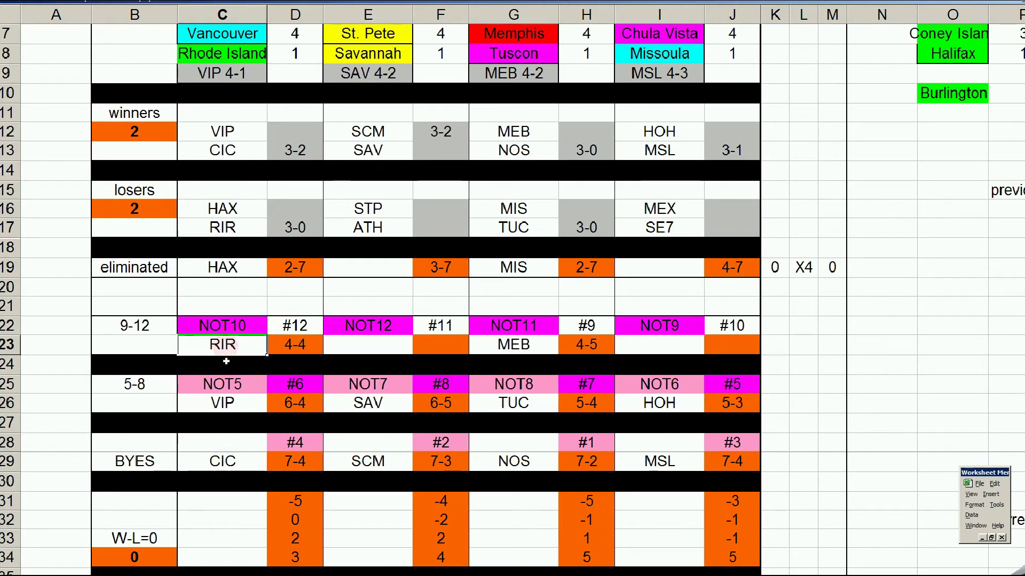
left_click(229, 403)
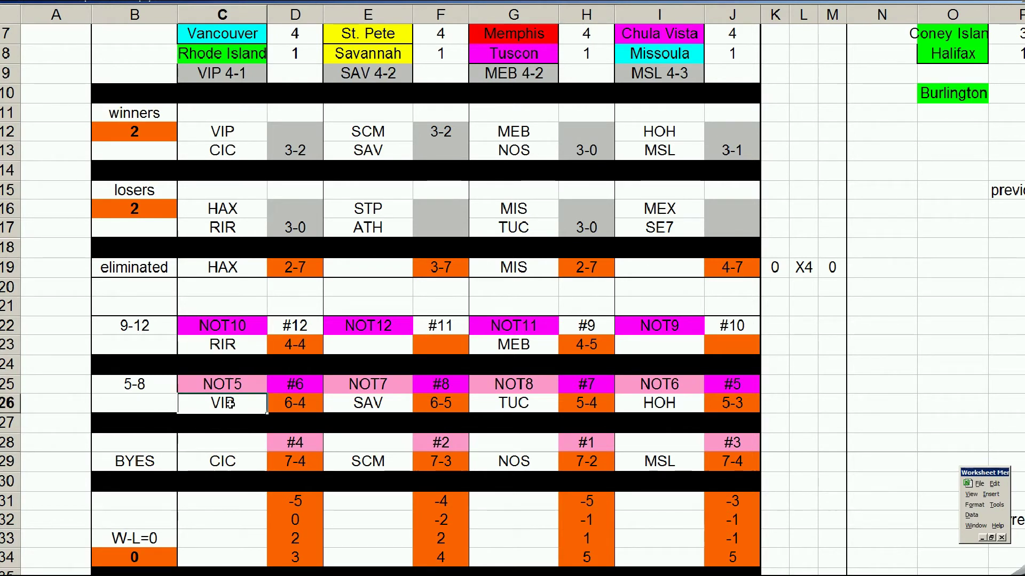
left_click(523, 344)
left_click(516, 404)
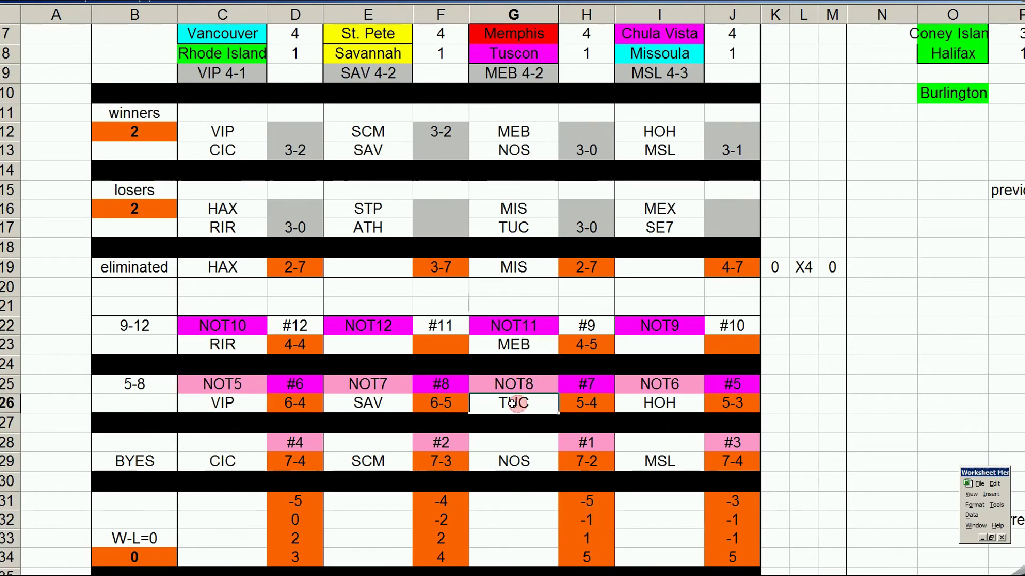
left_click(386, 406)
left_click(677, 405)
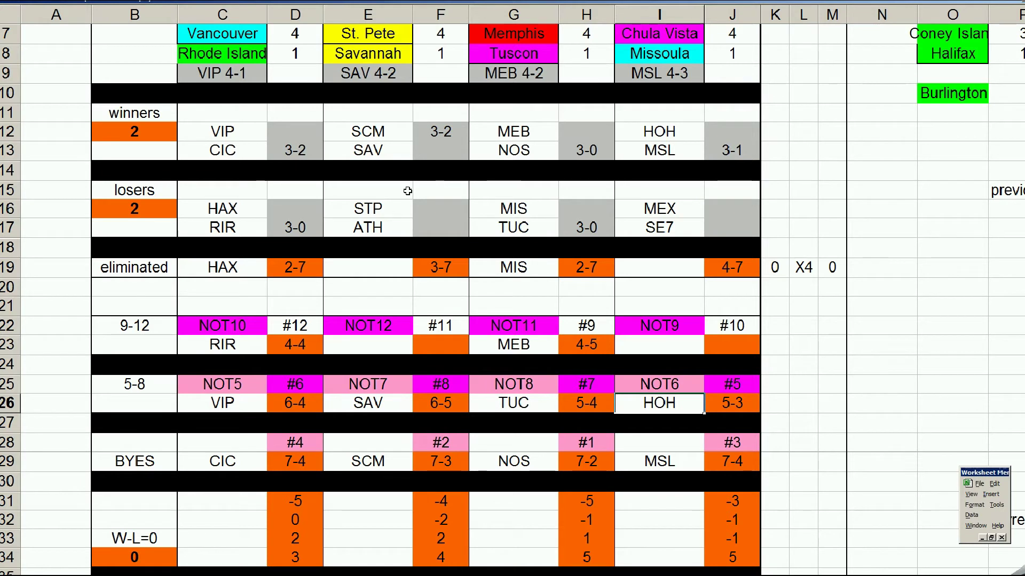
left_click(644, 213)
scroll(648, 201, "up", 1)
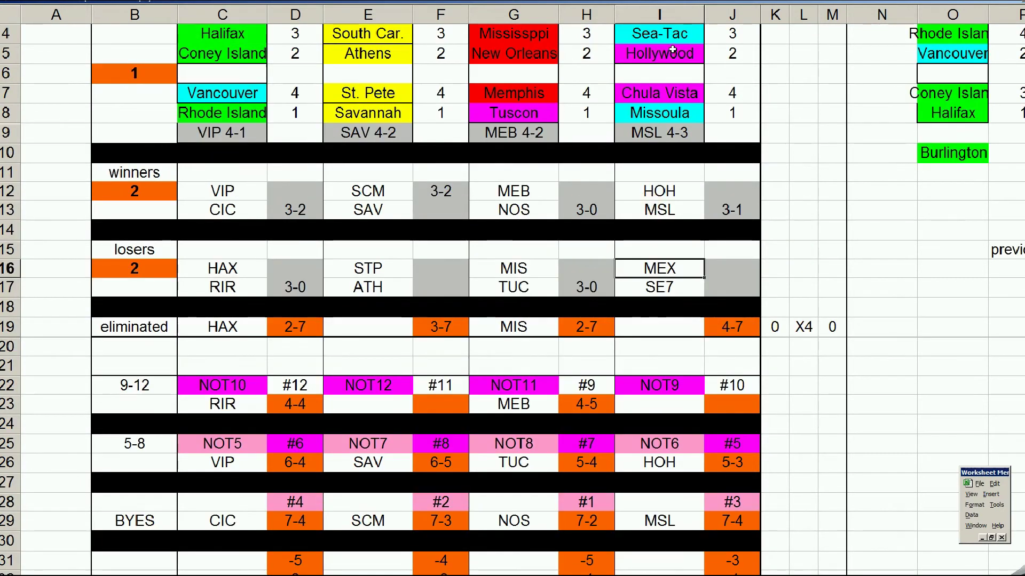
scroll(672, 53, "up", 1)
scroll(571, 310, "down", 2)
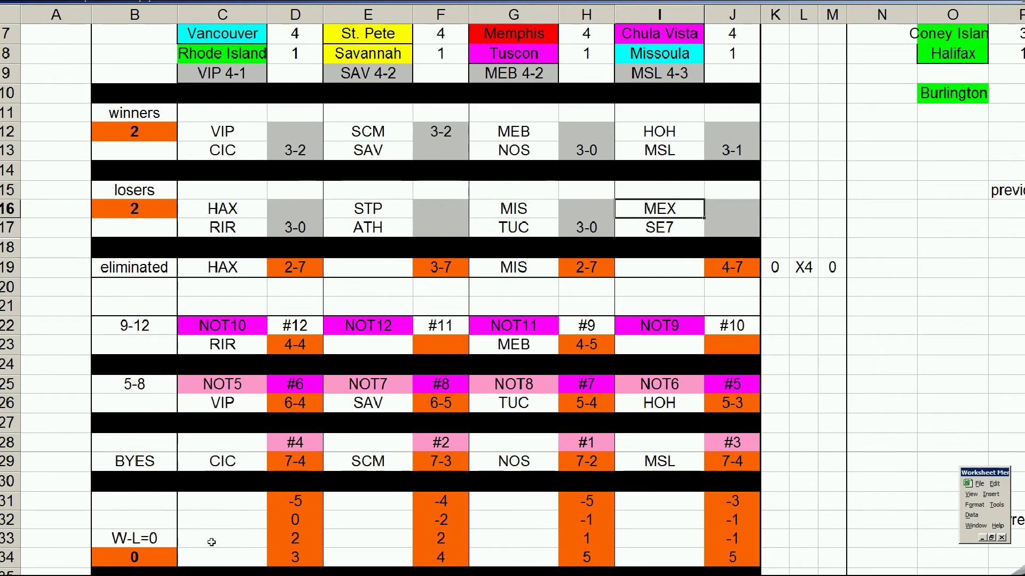
key("ctrl+Page_Down")
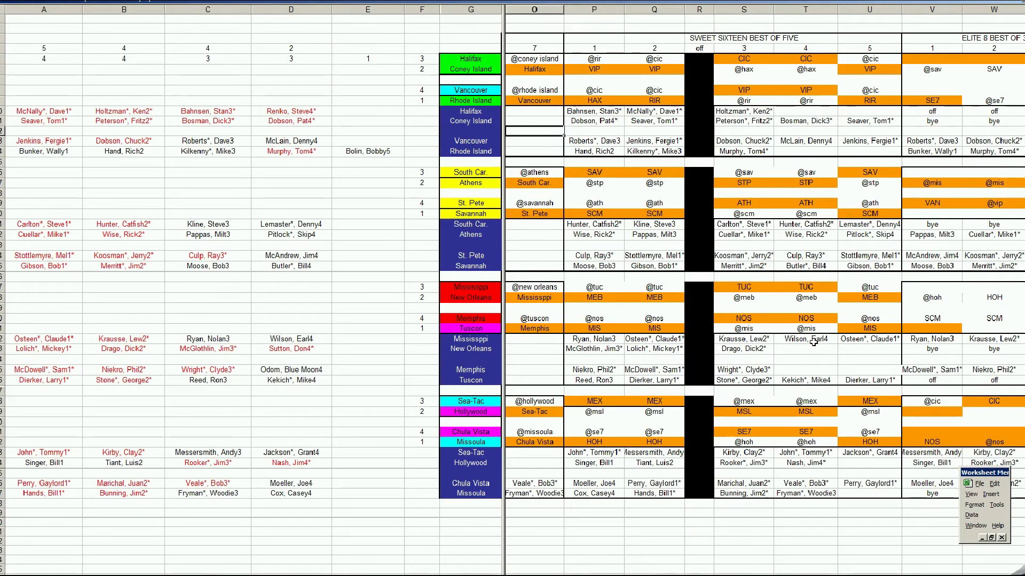
Step: Clear the game 4 and 5 starters in T32:U32 and T36:U36
left_click_drag(814, 342, 848, 341)
key("Delete")
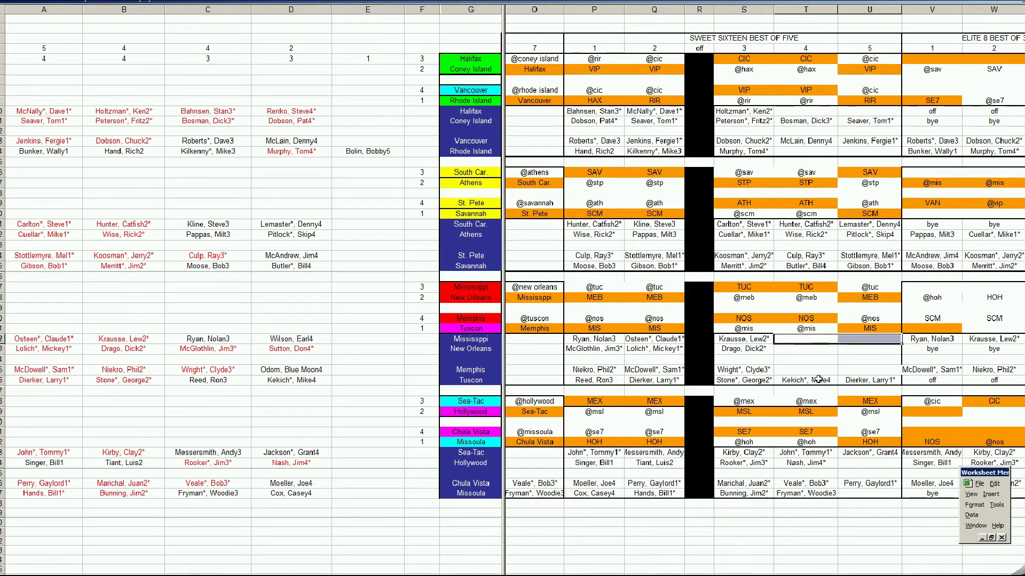
left_click_drag(816, 380, 844, 379)
key("Delete")
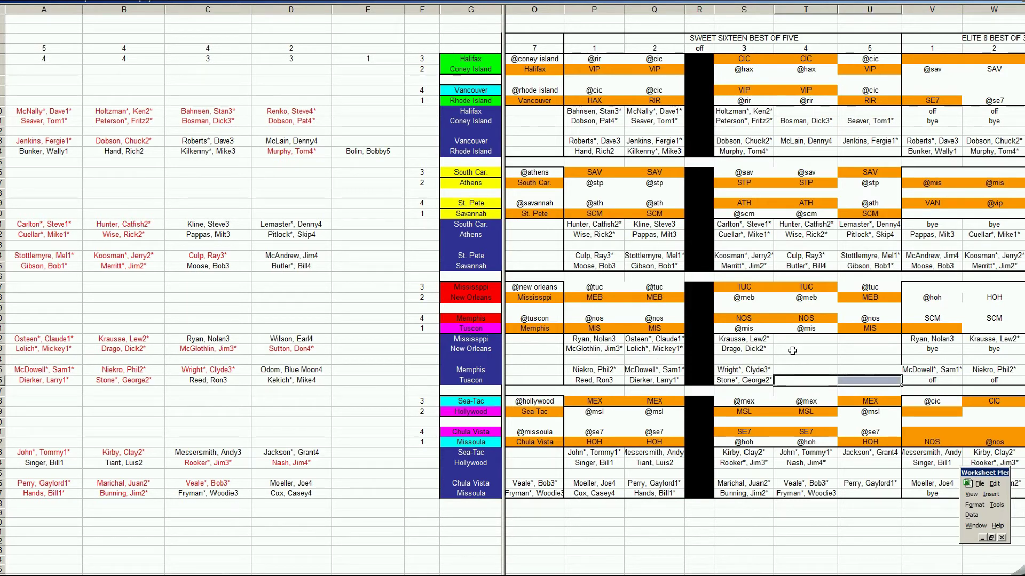
Step: Mark Mississippi's Elite 8 slots V32, W32 and Y32 as off
left_click(923, 338)
type("o")
key("Tab")
type("off")
key("Tab")
key("Tab")
type("off")
key("Return")
Step: Set Tucson's Elite 8 game 1 and 2 starters with formulas +Q36 and +P36
key("Down")
key("Down")
key("Down")
key("Left")
key("Left")
key("Left")
key("Left")
key("Left")
key("Left")
key("Right")
key("Right")
key("Right")
key("Right")
key("Right")
key("Right")
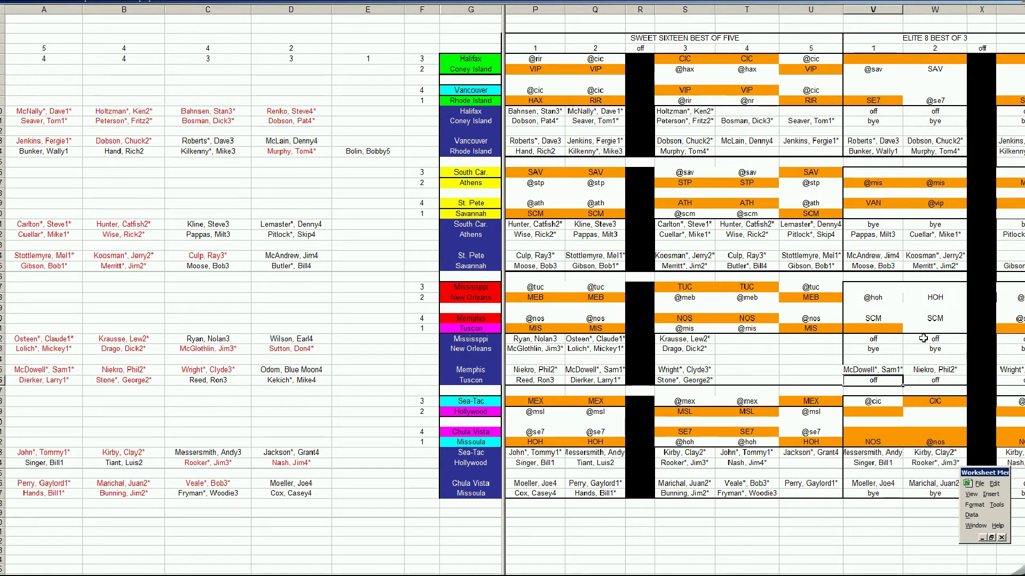
type("+")
key("Left")
key("Left")
key("Left")
key("Return")
key("Right")
type("+")
key("Left")
key("Left")
key("Left")
key("Left")
key("Left")
key("Left")
key("Left")
key("Return")
Step: Set Tucson's Elite 8 game 3 starter in Y36 with the formula +S36
key("Right")
key("Right")
type("+")
key("Left")
key("Left")
key("Left")
key("Left")
key("Left")
key("Left")
key("Return")
key("Left")
key("Left")
key("Left")
key("Left")
key("Left")
key("Left")
key("Left")
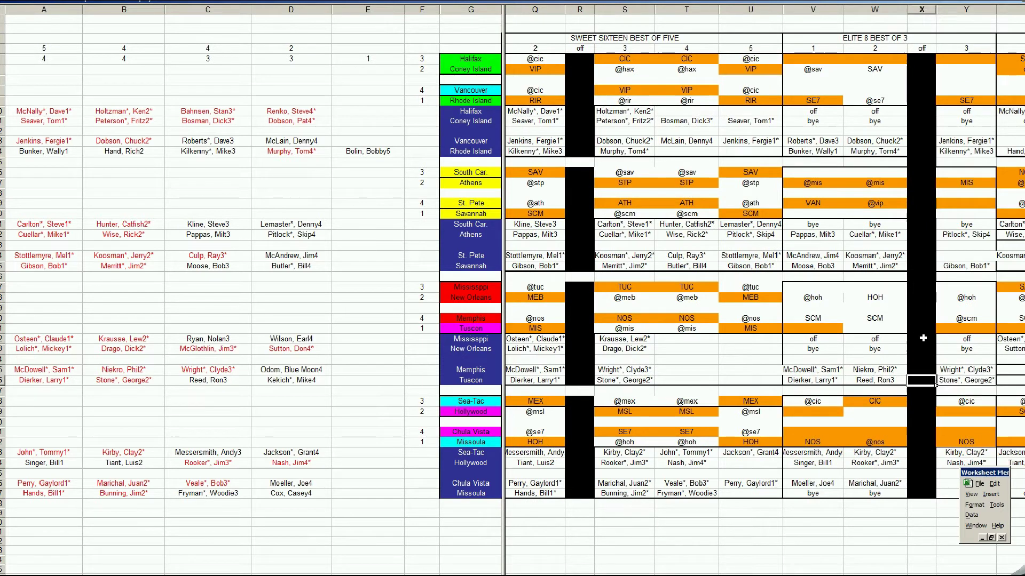
key("Left")
key("Left")
key("Left")
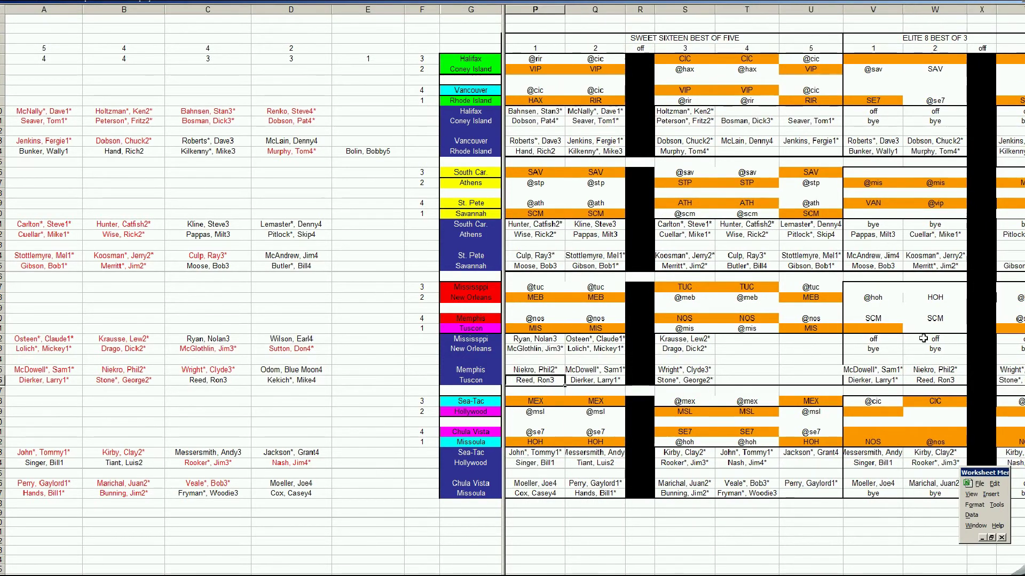